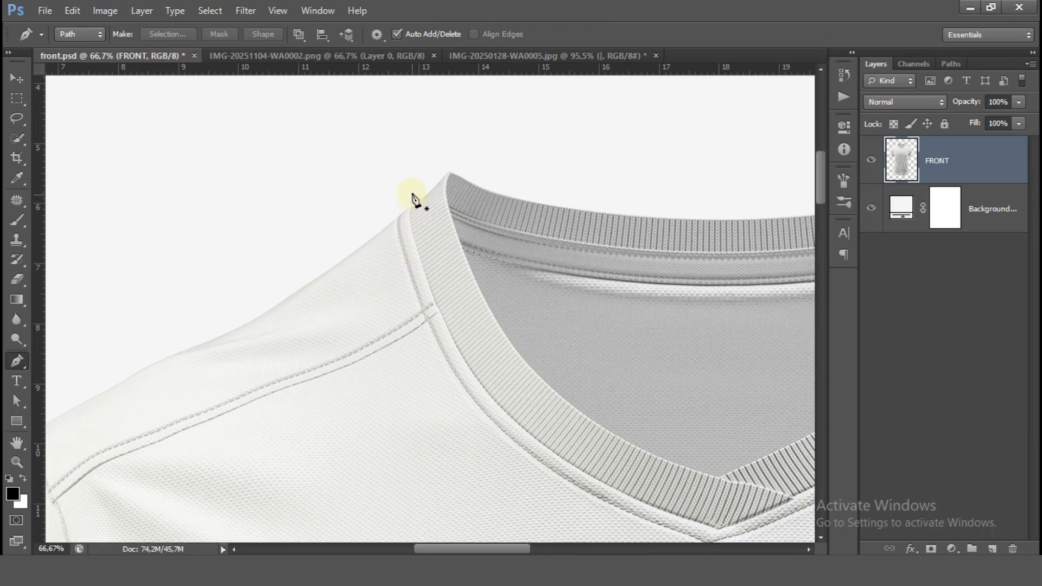
# - Start a pen path beside the left shoulder and trace the V-neck collar's outer seam up to the right shoulder
pyautogui.click(413, 193)
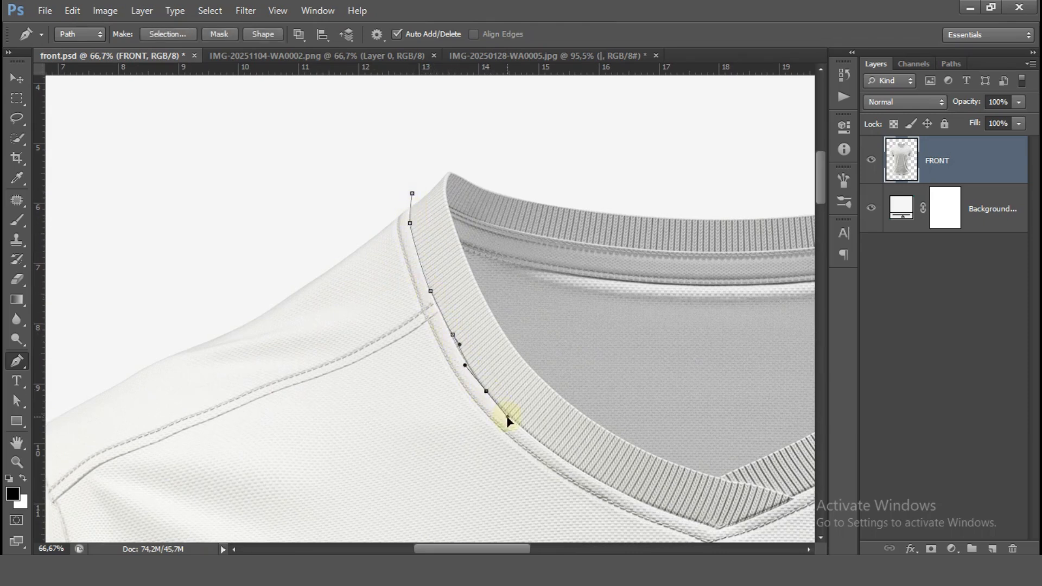
pyautogui.moveTo(554, 454); pyautogui.dragTo(556, 456)
pyautogui.moveTo(578, 453); pyautogui.dragTo(403, 375)
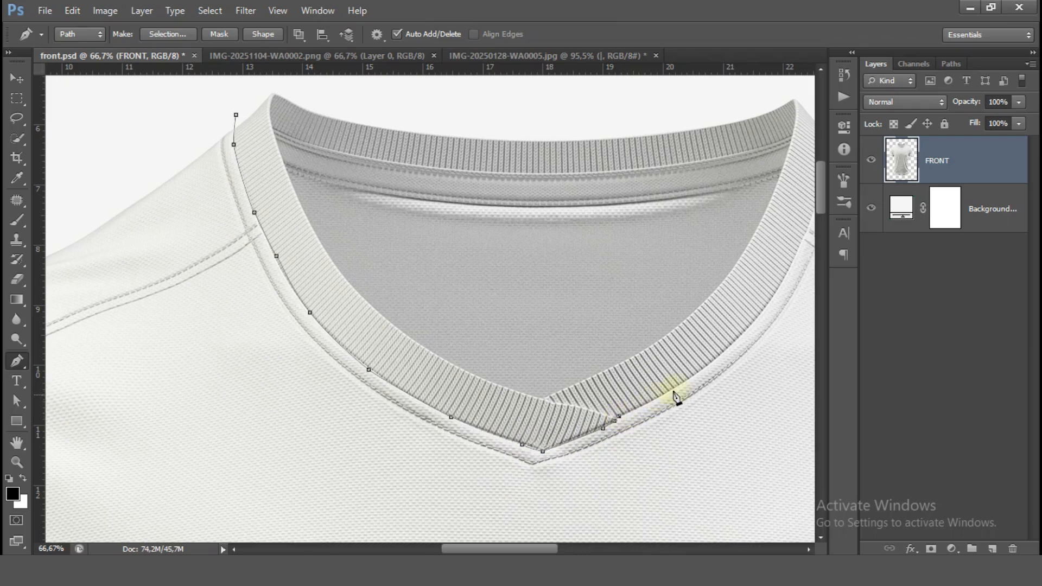
pyautogui.moveTo(688, 377); pyautogui.dragTo(692, 376)
pyautogui.moveTo(695, 375); pyautogui.dragTo(563, 434)
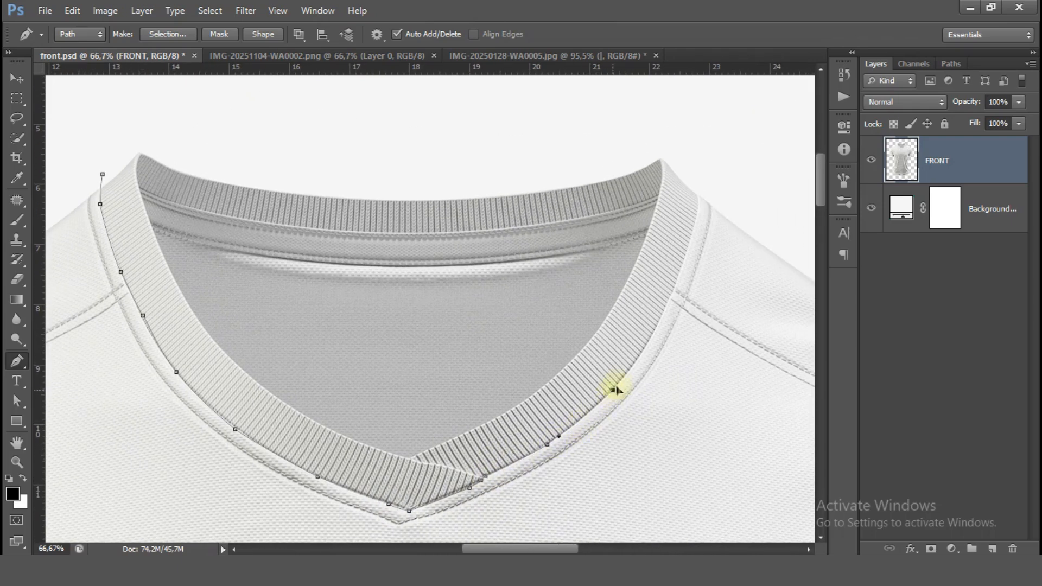
pyautogui.moveTo(629, 373); pyautogui.dragTo(630, 373)
pyautogui.moveTo(602, 416); pyautogui.dragTo(530, 493)
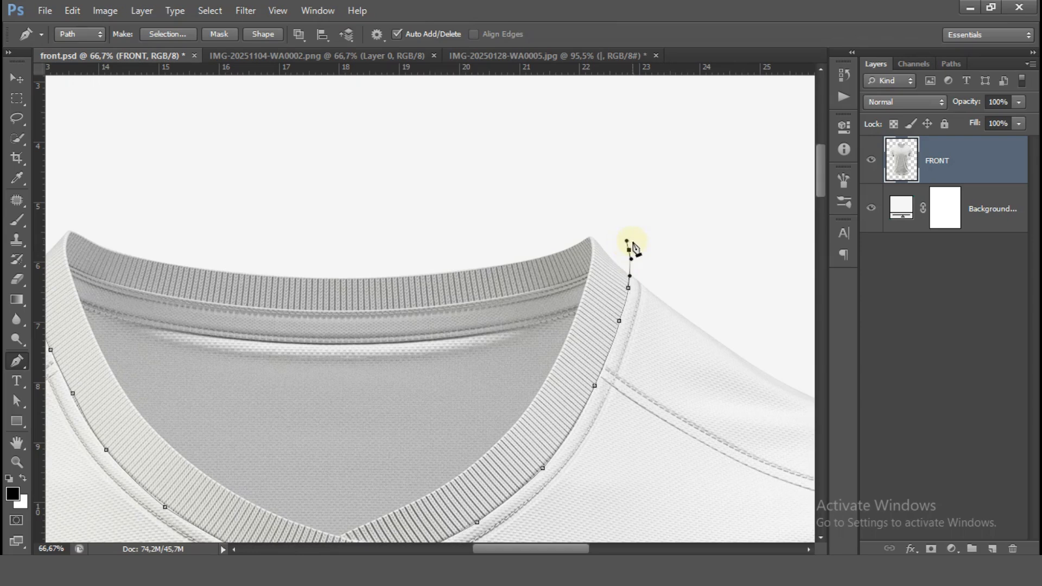
# - Extend the path through the empty background outside the right shoulder to reach the top of the sleeve seam
pyautogui.hotkey('ctrl', '-')
pyautogui.hotkey('ctrl', '-')
pyautogui.moveTo(644, 274); pyautogui.dragTo(483, 223)
pyautogui.click(575, 291)
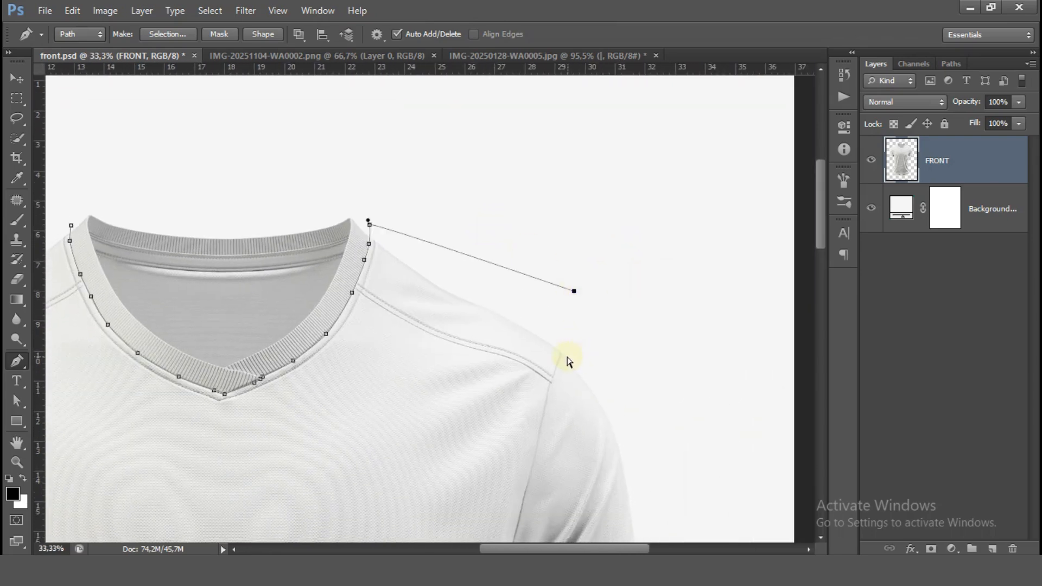
pyautogui.hotkey('ctrl', '+')
pyautogui.hotkey('ctrl', '+')
pyautogui.moveTo(568, 357); pyautogui.dragTo(415, 291)
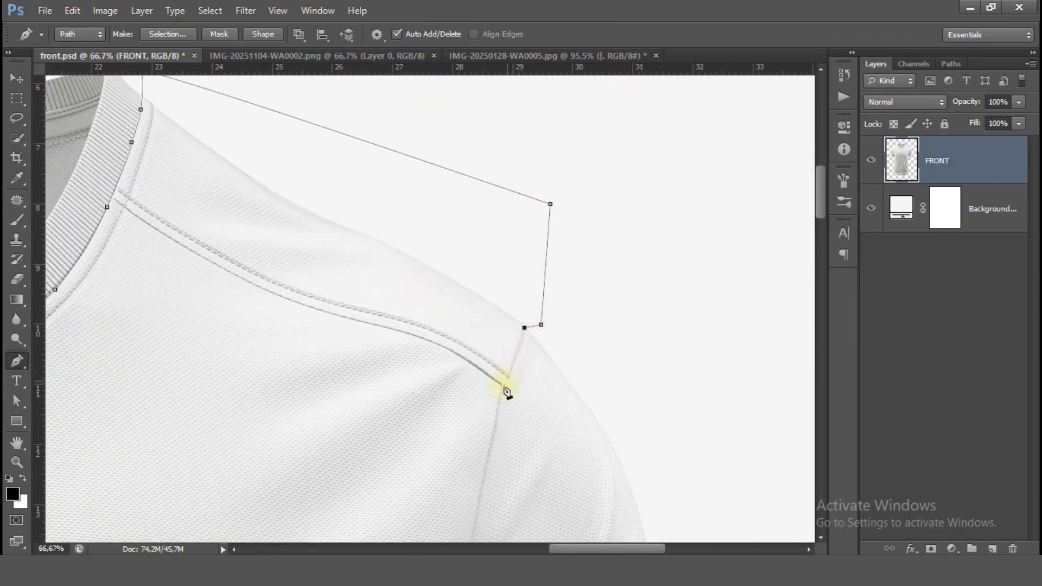
# - Trace the path down the right sleeve seam from the shoulder to the underarm
pyautogui.moveTo(498, 421); pyautogui.dragTo(497, 425)
pyautogui.moveTo(494, 363); pyautogui.dragTo(485, 181)
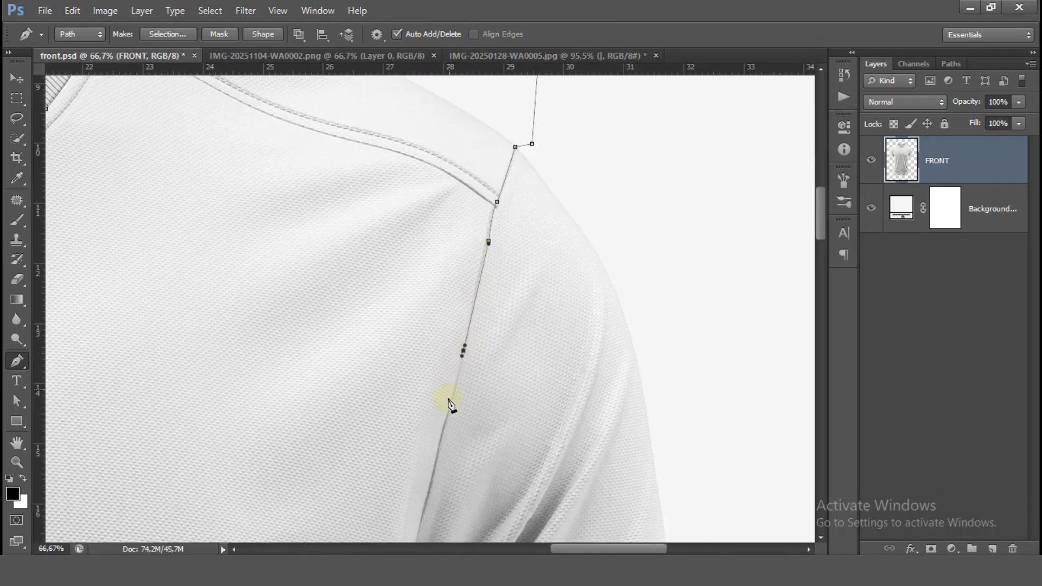
pyautogui.moveTo(447, 430); pyautogui.dragTo(472, 282)
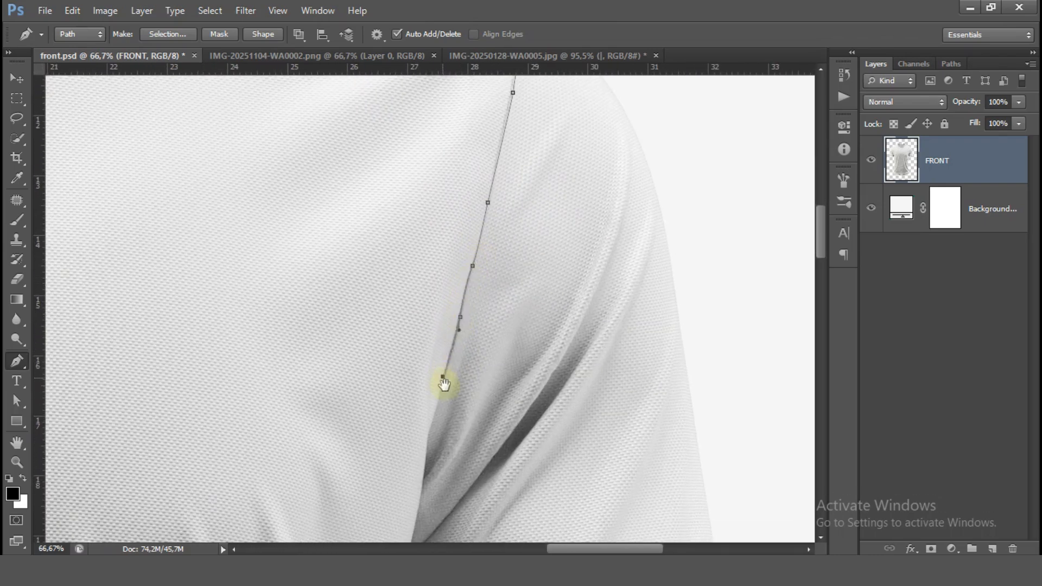
pyautogui.moveTo(444, 384); pyautogui.dragTo(465, 293)
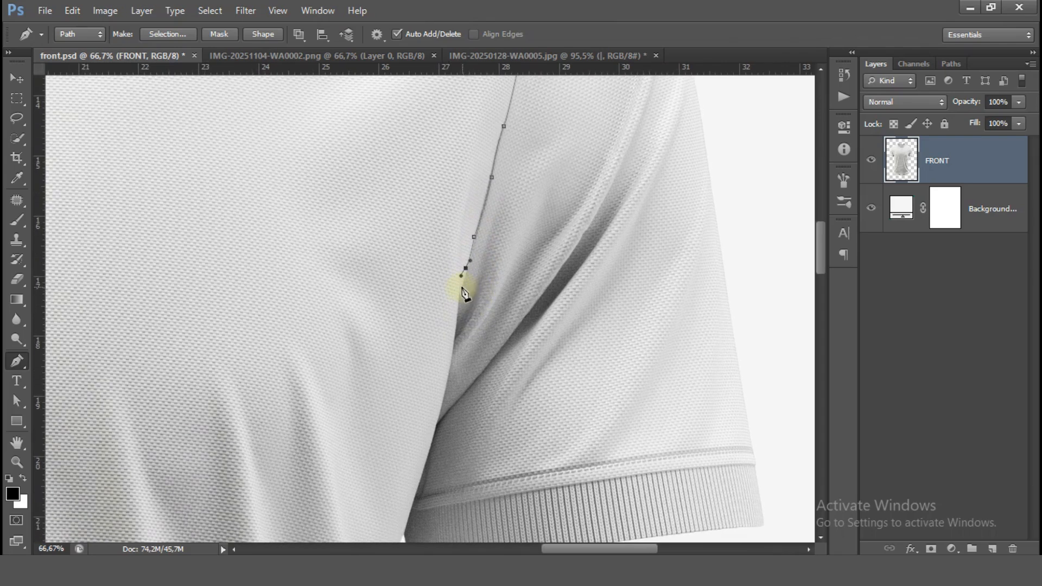
pyautogui.moveTo(454, 341); pyautogui.dragTo(470, 252)
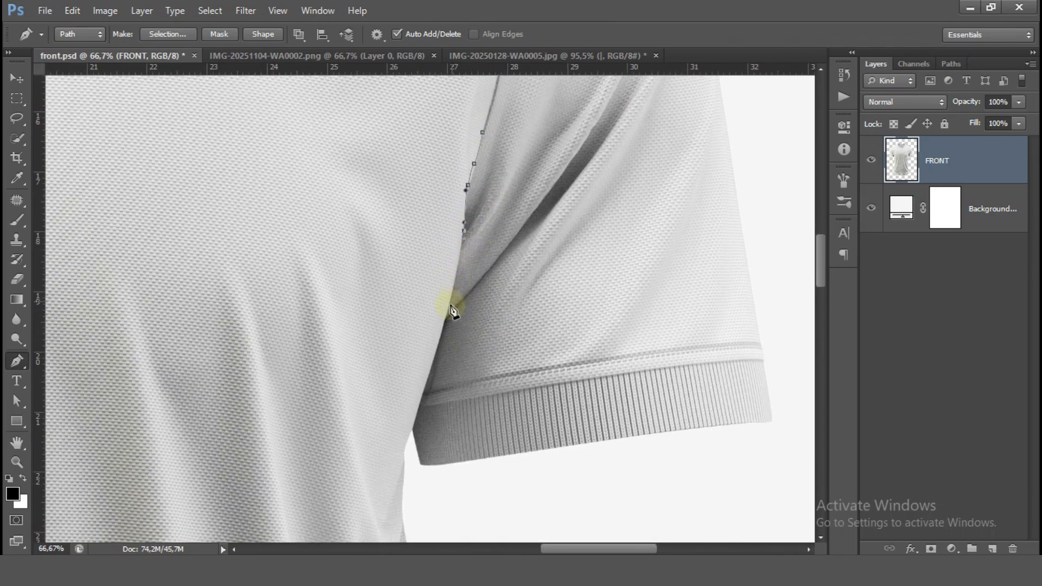
pyautogui.click(446, 314)
pyautogui.moveTo(431, 382); pyautogui.dragTo(436, 278)
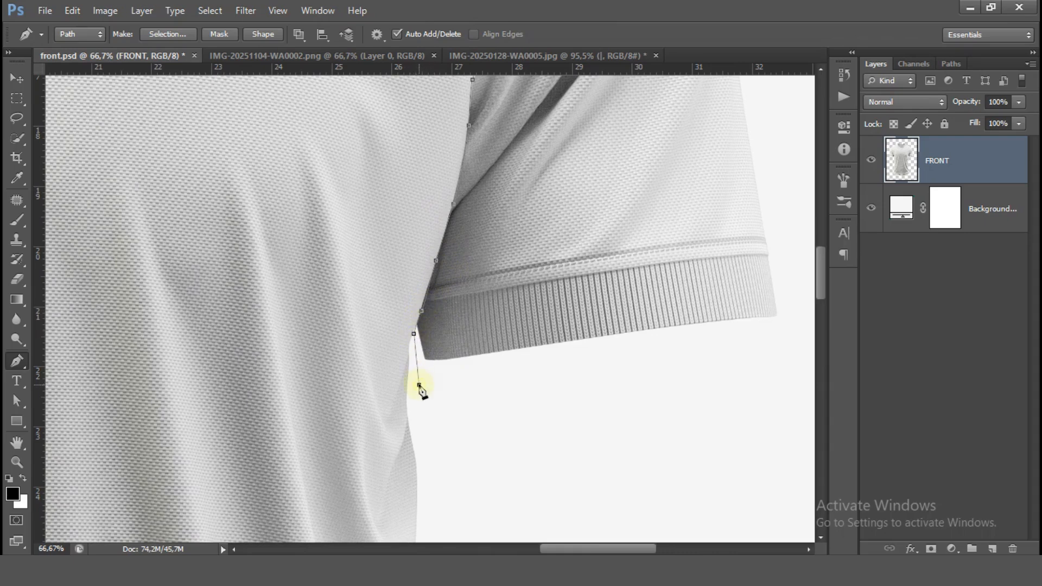
# - Carry the path down outside the shirt's right side and around below the hem to the lower left
pyautogui.moveTo(422, 399); pyautogui.dragTo(417, 273)
pyautogui.hotkey('ctrl', '-')
pyautogui.hotkey('ctrl', '-')
pyautogui.hotkey('ctrl', '-')
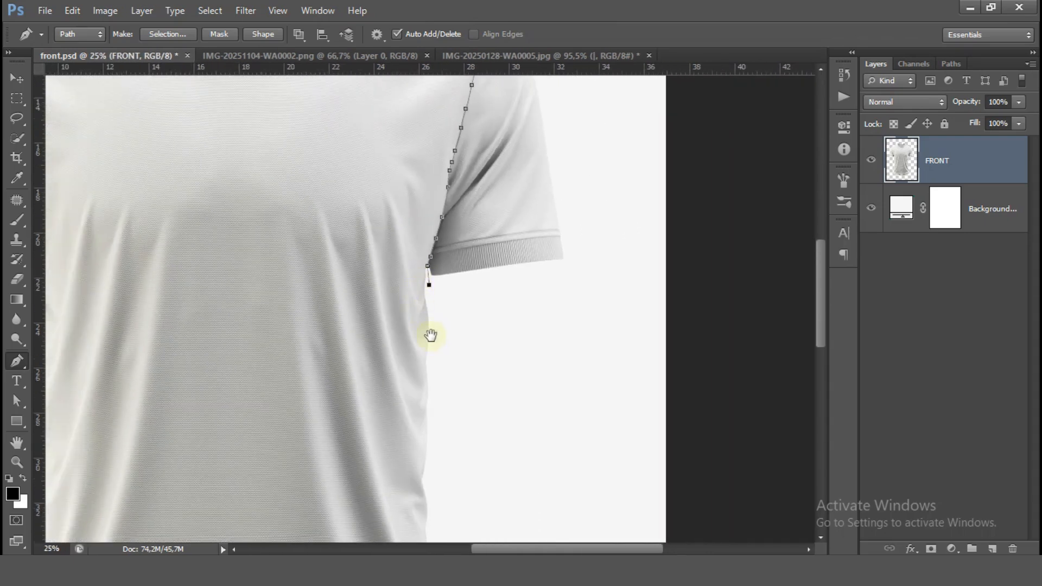
pyautogui.moveTo(431, 335); pyautogui.dragTo(484, 221)
pyautogui.hotkey('ctrl', '-')
pyautogui.click(494, 425)
pyautogui.moveTo(479, 352); pyautogui.dragTo(468, 192)
pyautogui.click(382, 424)
pyautogui.click(254, 416)
pyautogui.click(174, 391)
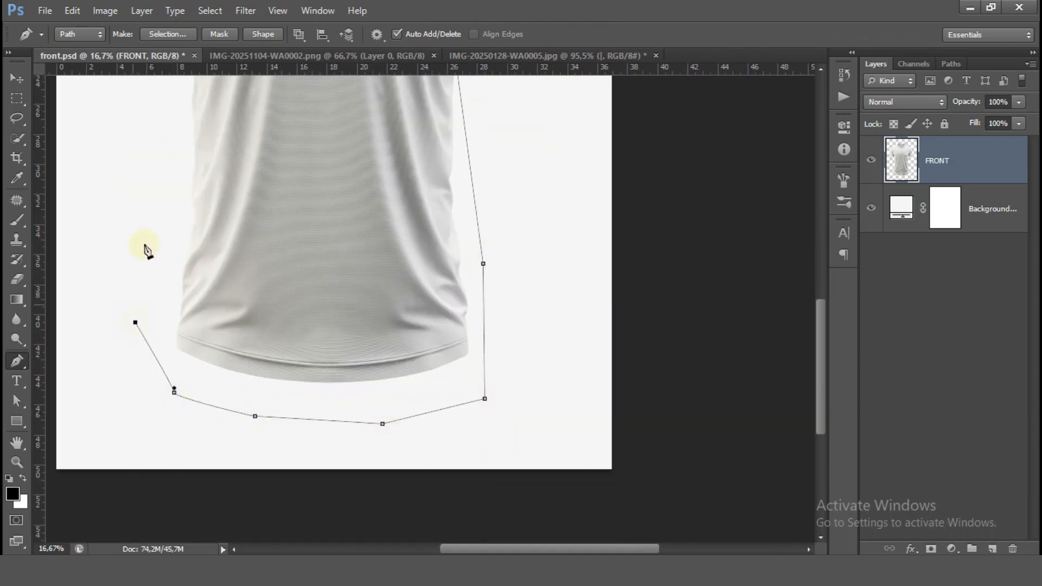
# - Bring the path up outside the shirt's left side to the left underarm
pyautogui.moveTo(146, 250); pyautogui.dragTo(256, 407)
pyautogui.click(282, 305)
pyautogui.hotkey('ctrl', '+')
pyautogui.hotkey('ctrl', '+')
pyautogui.moveTo(267, 268); pyautogui.dragTo(451, 350)
pyautogui.hotkey('ctrl', '+')
pyautogui.hotkey('ctrl', '+')
pyautogui.moveTo(306, 290); pyautogui.dragTo(430, 397)
pyautogui.click(360, 396)
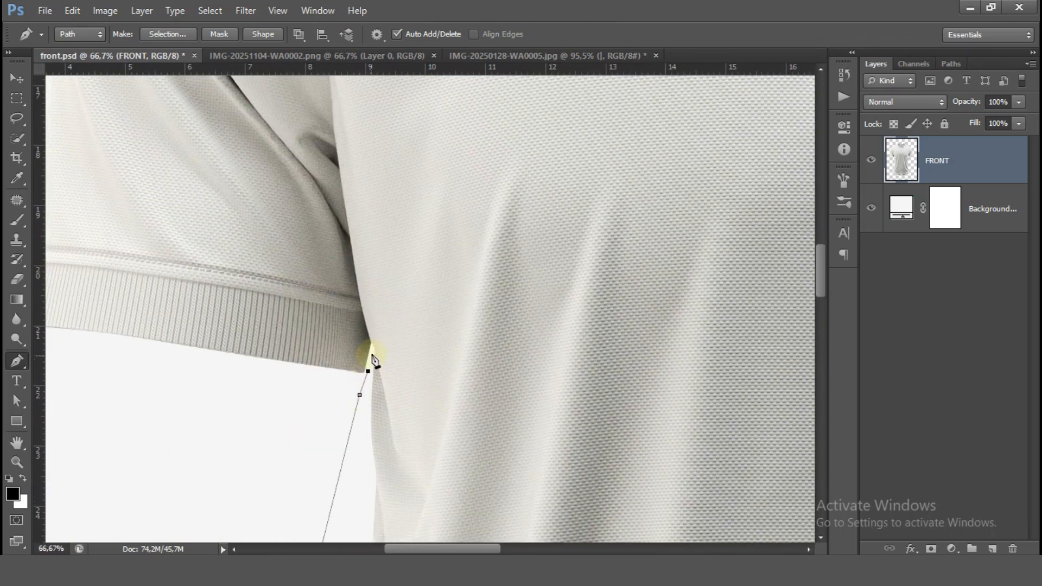
# - Trace the path up the left sleeve seam from the underarm to the top of the shoulder
pyautogui.click(353, 255)
pyautogui.moveTo(353, 238); pyautogui.dragTo(349, 233)
pyautogui.moveTo(374, 320); pyautogui.dragTo(405, 482)
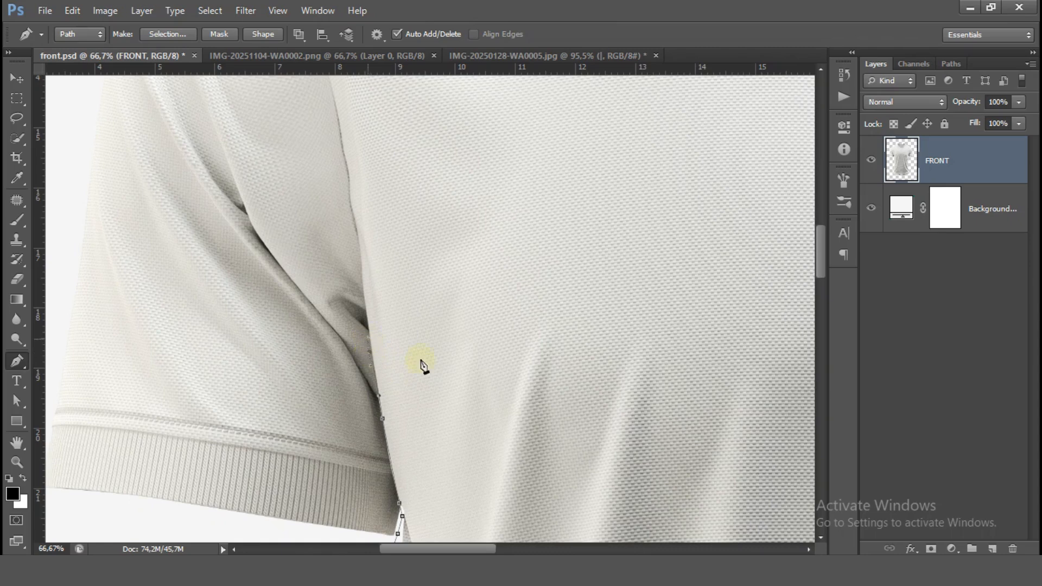
pyautogui.moveTo(369, 329); pyautogui.dragTo(381, 369)
pyautogui.moveTo(362, 265); pyautogui.dragTo(365, 373)
pyautogui.moveTo(349, 304); pyautogui.dragTo(336, 354)
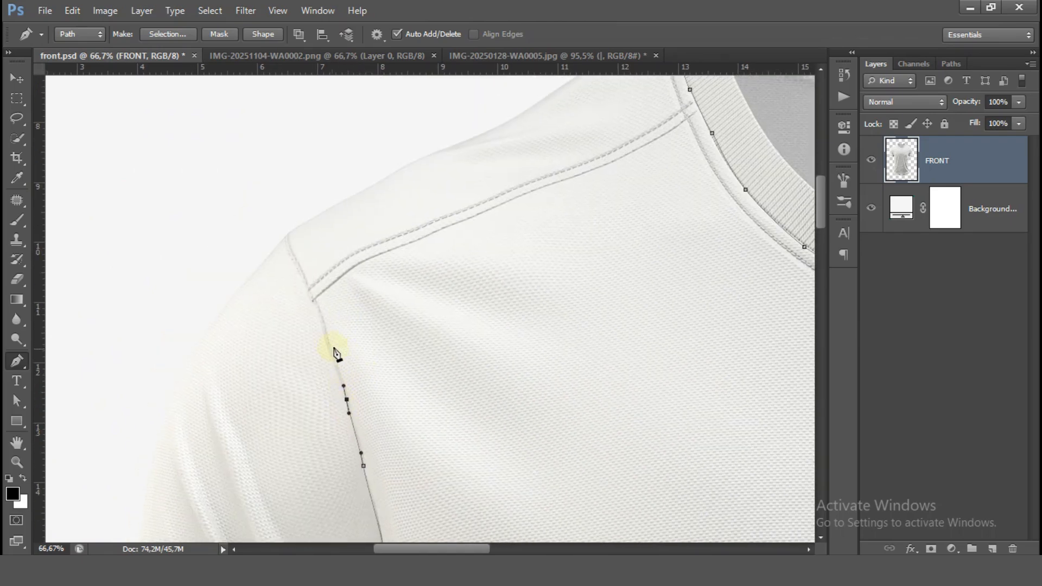
pyautogui.moveTo(284, 231); pyautogui.dragTo(277, 390)
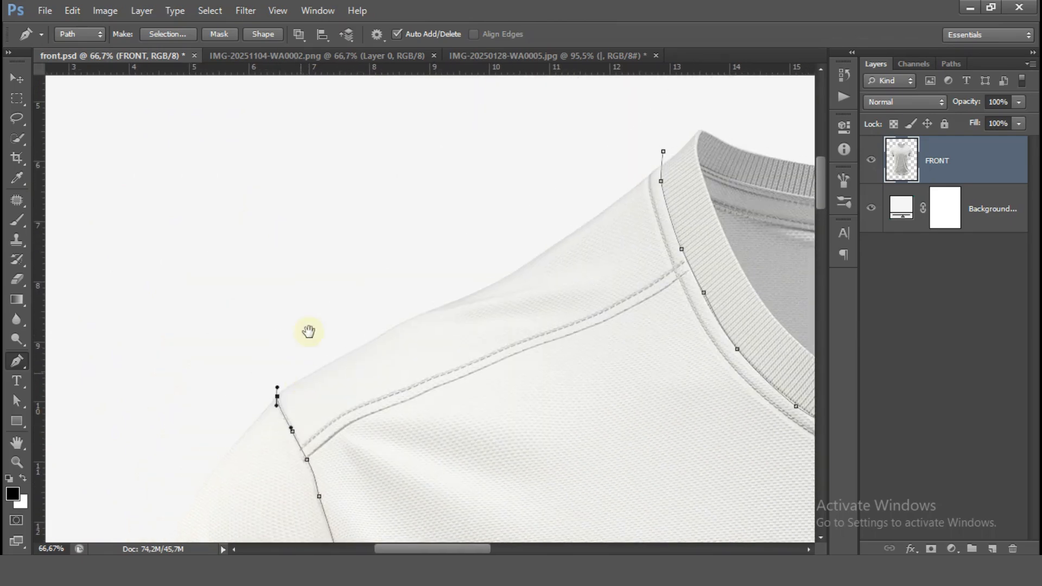
# - Close the path outside the left shoulder at its starting point and convert it into a selection
pyautogui.click(377, 187)
pyautogui.click(663, 151)
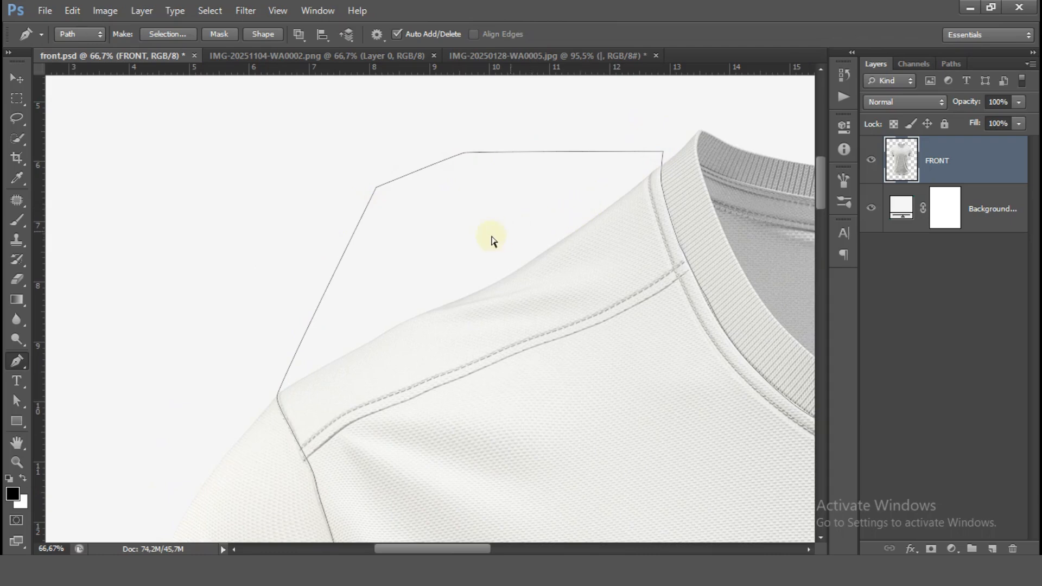
pyautogui.hotkey('ctrl', '0')
pyautogui.rightClick(437, 226)
pyautogui.click(586, 293)
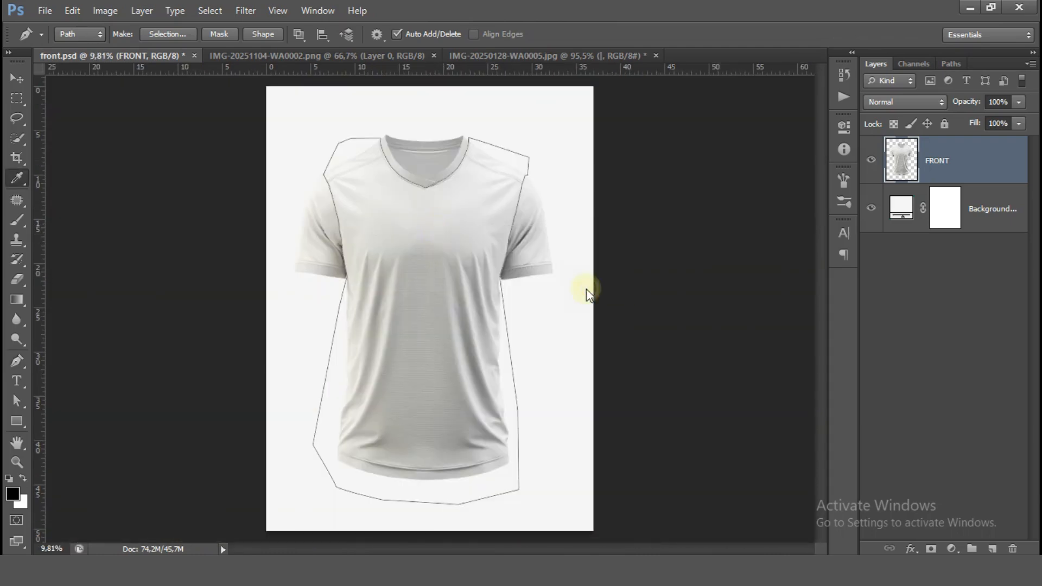
pyautogui.click(603, 159)
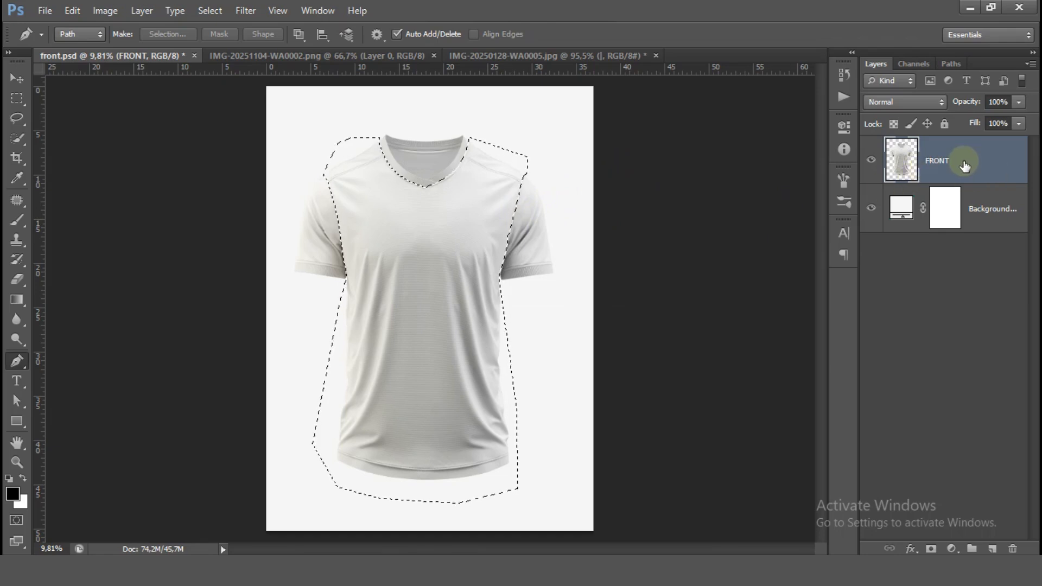
# - Copy the selected shirt body to a new layer and check the cutout by briefly hiding the FRONT layer
pyautogui.hotkey('ctrl', 'j')
pyautogui.click(871, 212)
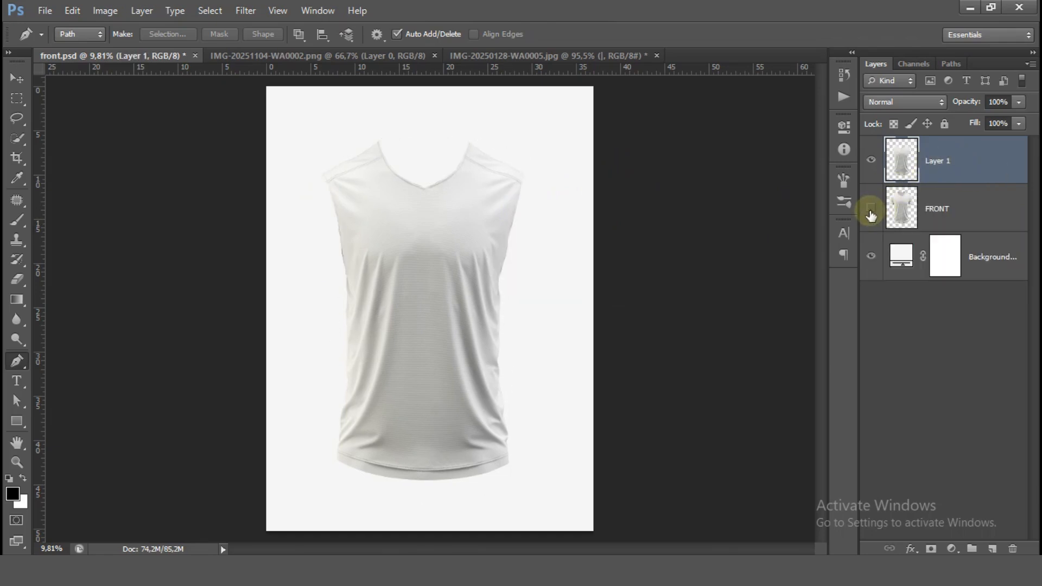
pyautogui.click(871, 210)
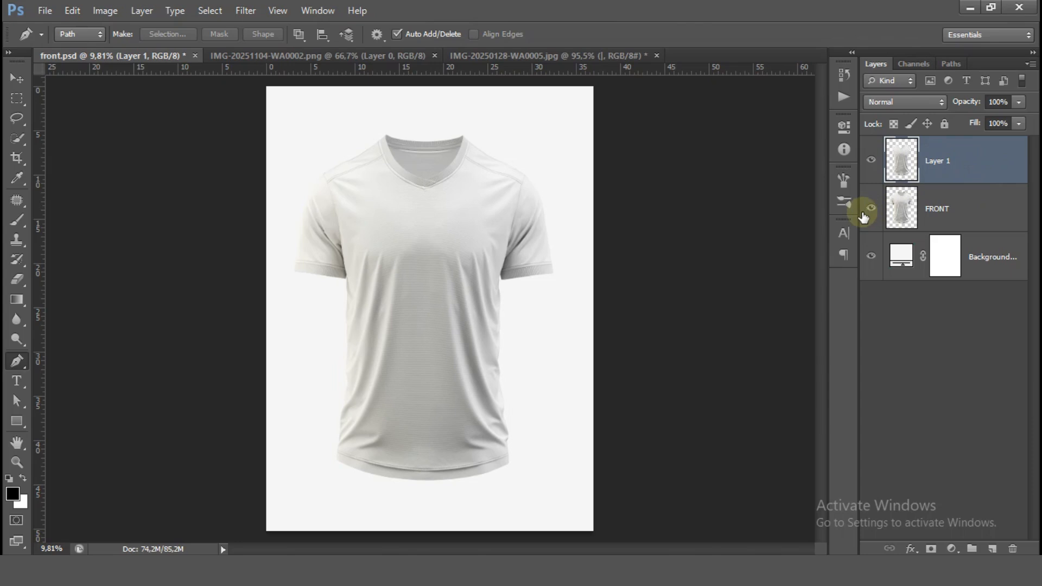
# - Select the pixels of Layer 1 and add a white (ffffff) solid color fill layer masked to them
pyautogui.click(911, 169)
pyautogui.rightClick(909, 165)
pyautogui.click(942, 204)
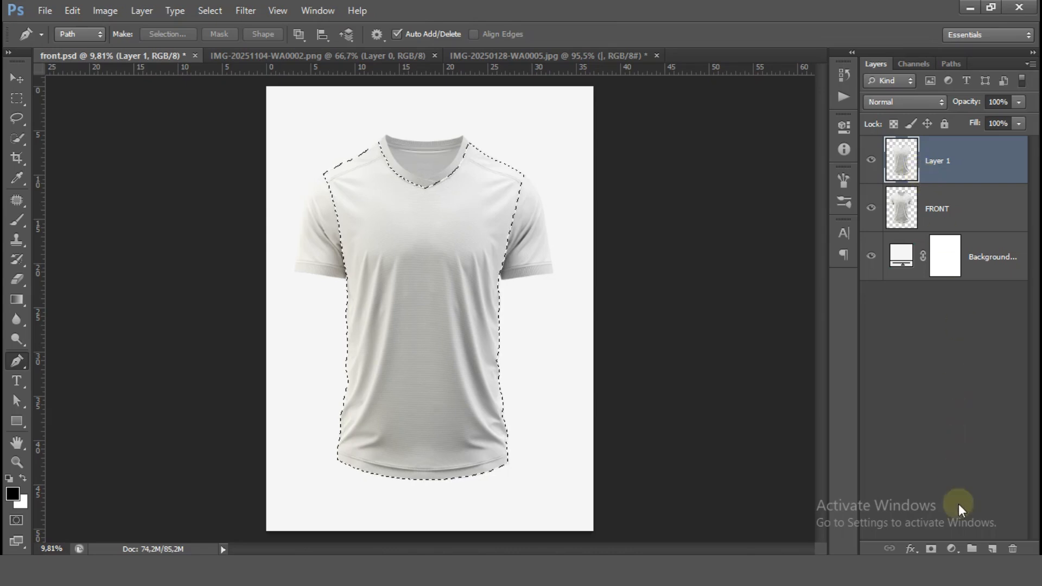
pyautogui.click(953, 549)
pyautogui.click(964, 215)
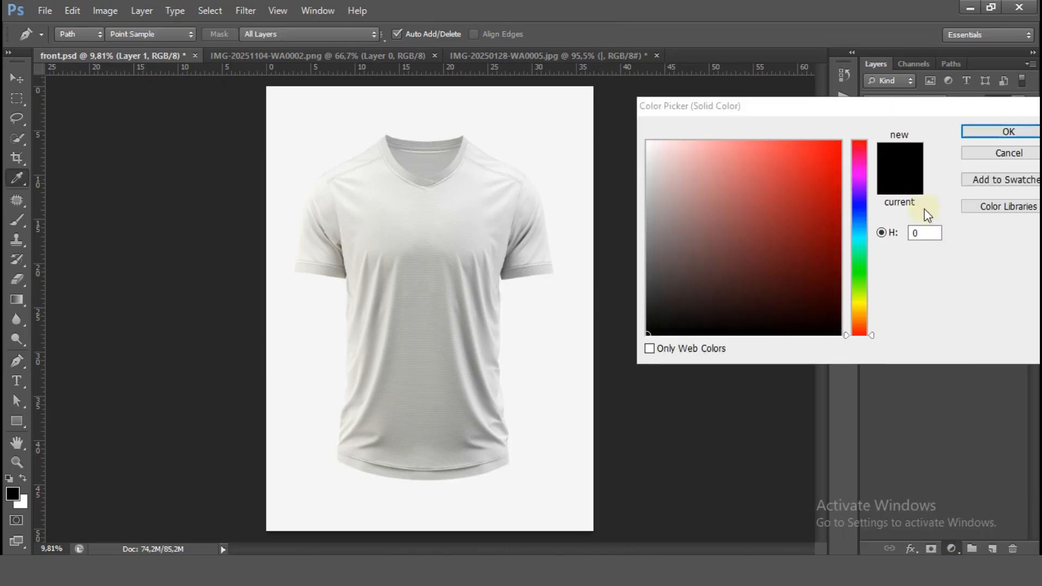
pyautogui.moveTo(739, 171)
pyautogui.mouseDown()
pyautogui.moveTo(632, 131)
pyautogui.moveTo(638, 118)
pyautogui.mouseUp()
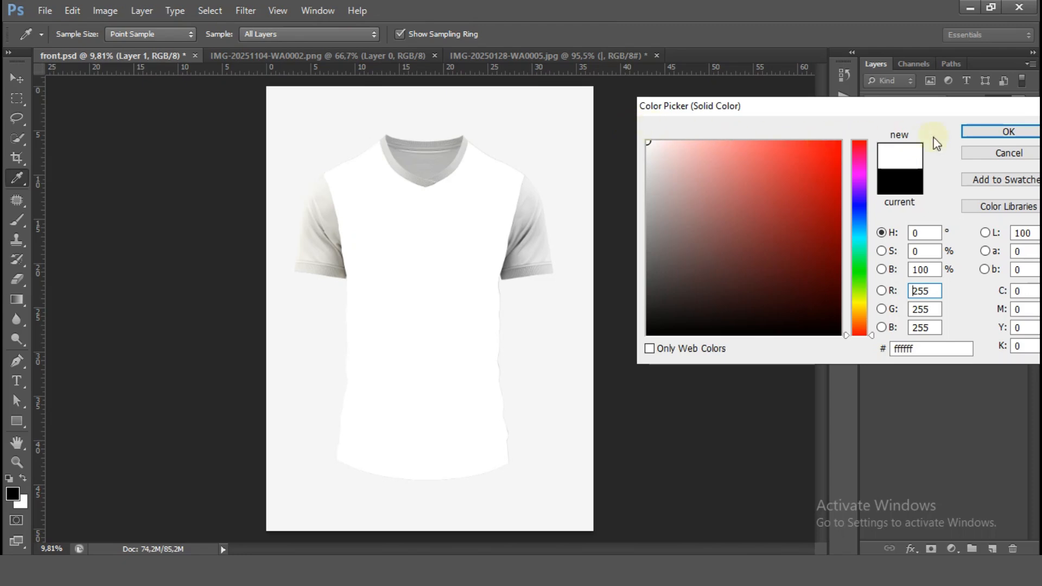
pyautogui.click(1023, 134)
pyautogui.press('p')
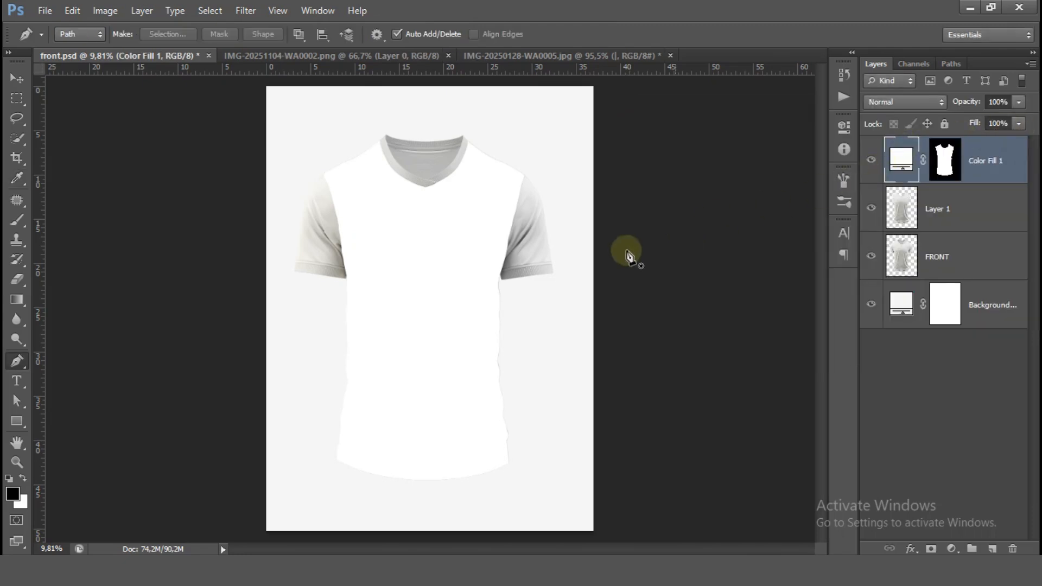
# - Convert the Color Fill 1 layer to a smart object and open its contents for editing
pyautogui.rightClick(1003, 159)
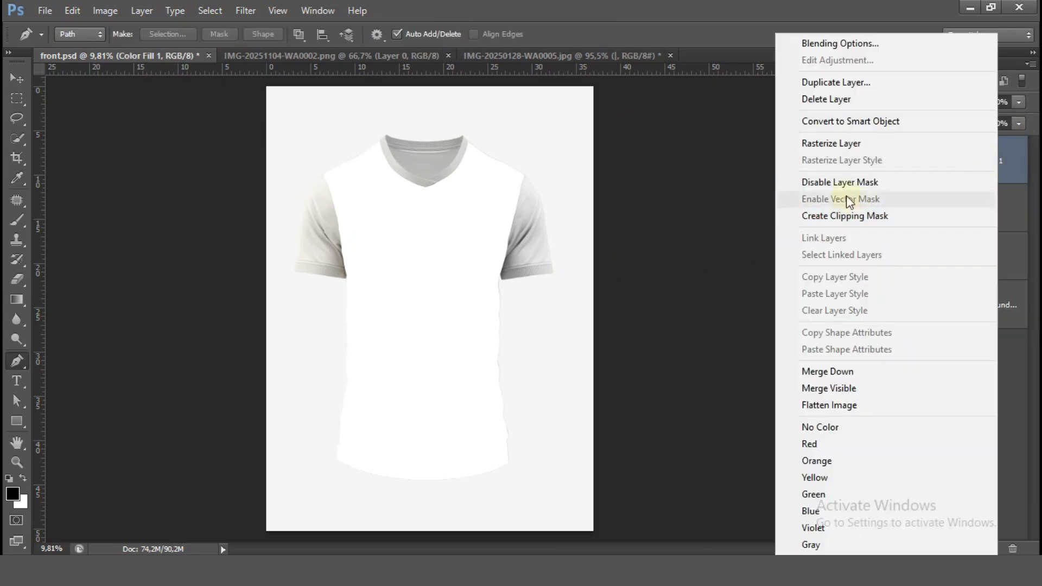
pyautogui.click(844, 125)
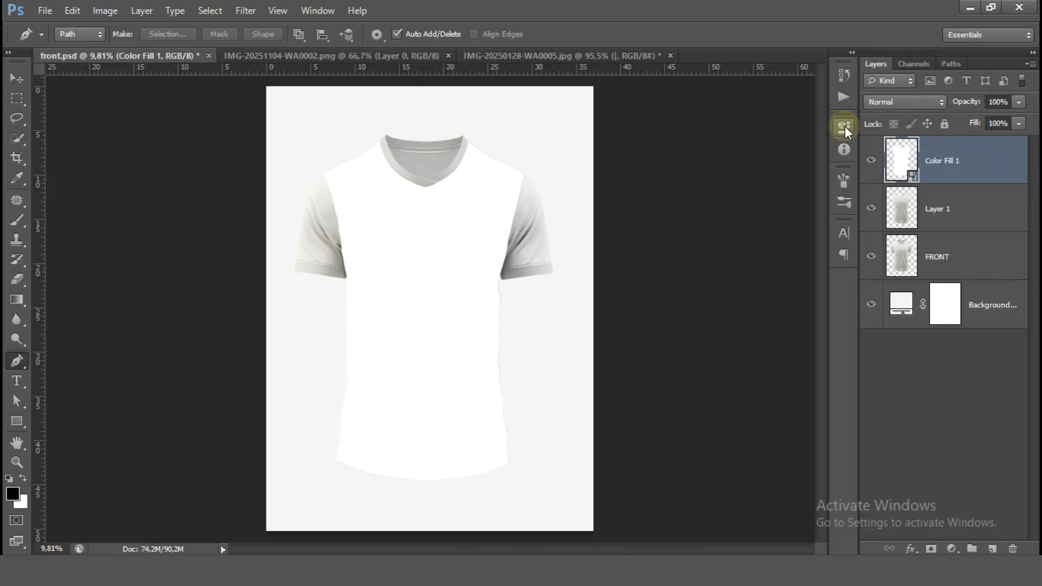
pyautogui.doubleClick(905, 162)
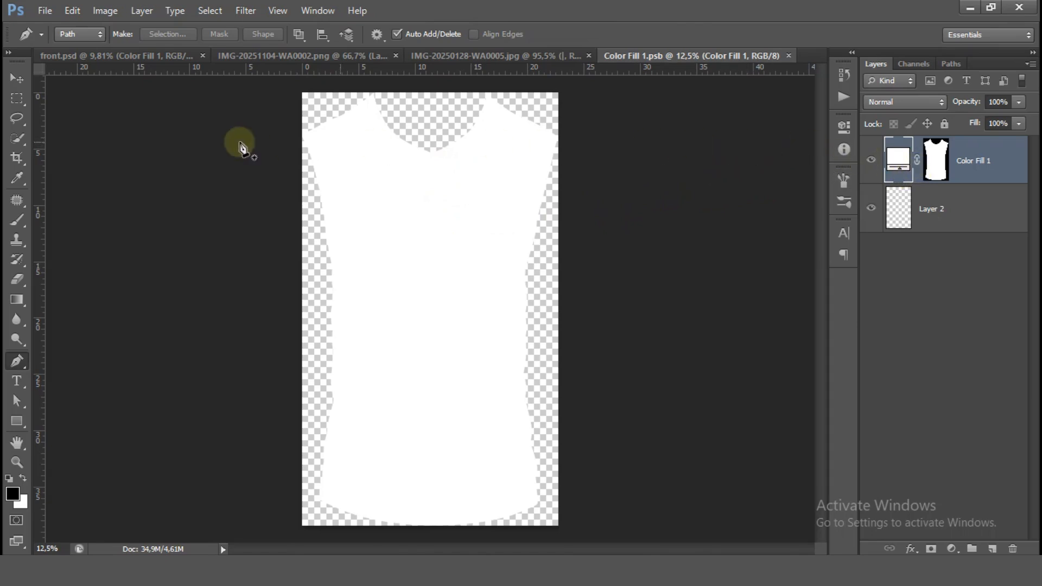
# - Copy the black-and-white pattern from IMG-20251104-WA0002.png into the Color Fill 1.psb document with the Move tool
pyautogui.click(18, 76)
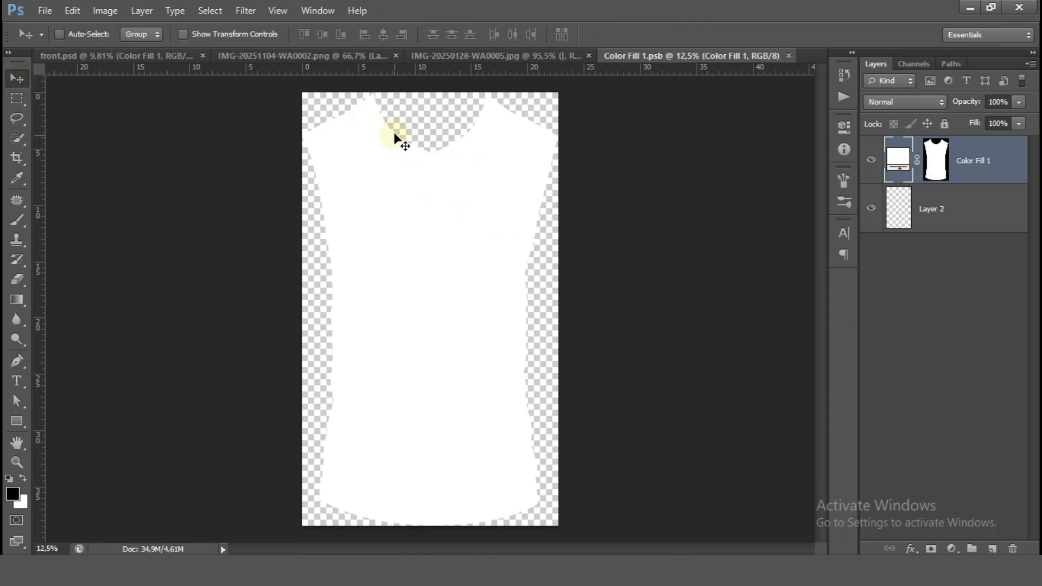
pyautogui.click(357, 56)
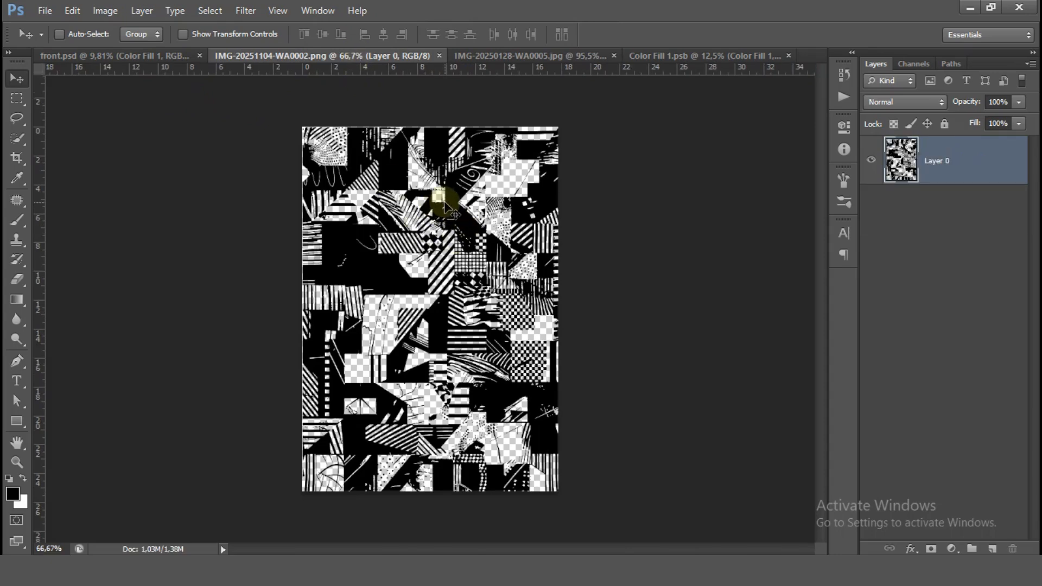
pyautogui.moveTo(444, 203); pyautogui.dragTo(347, 167)
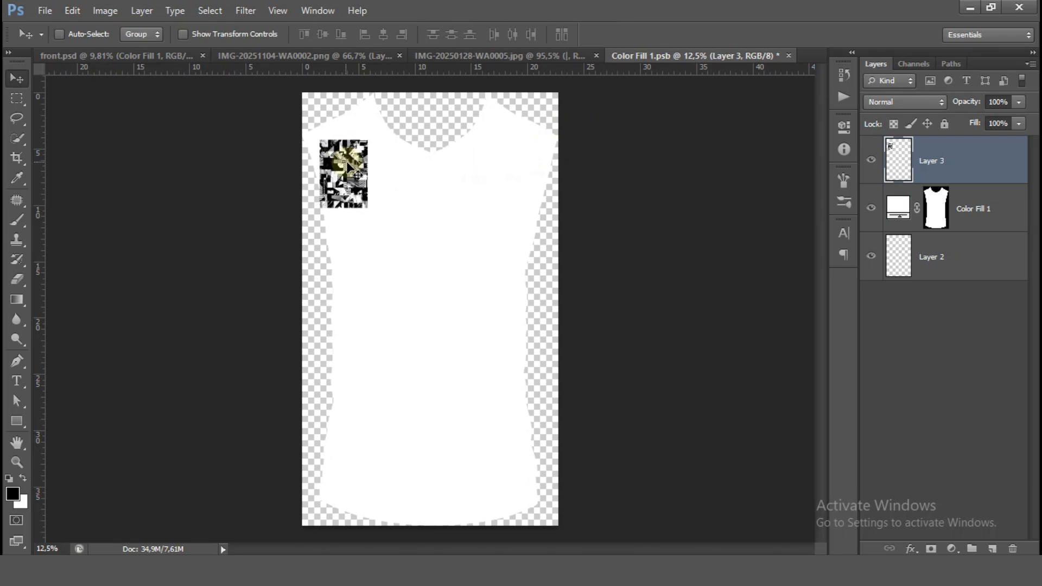
# - Enlarge the pattern with Free Transform to span the shirt body shape and shift it down to the canvas's lower edge
pyautogui.hotkey('ctrl', 't')
pyautogui.moveTo(375, 217); pyautogui.dragTo(590, 516)
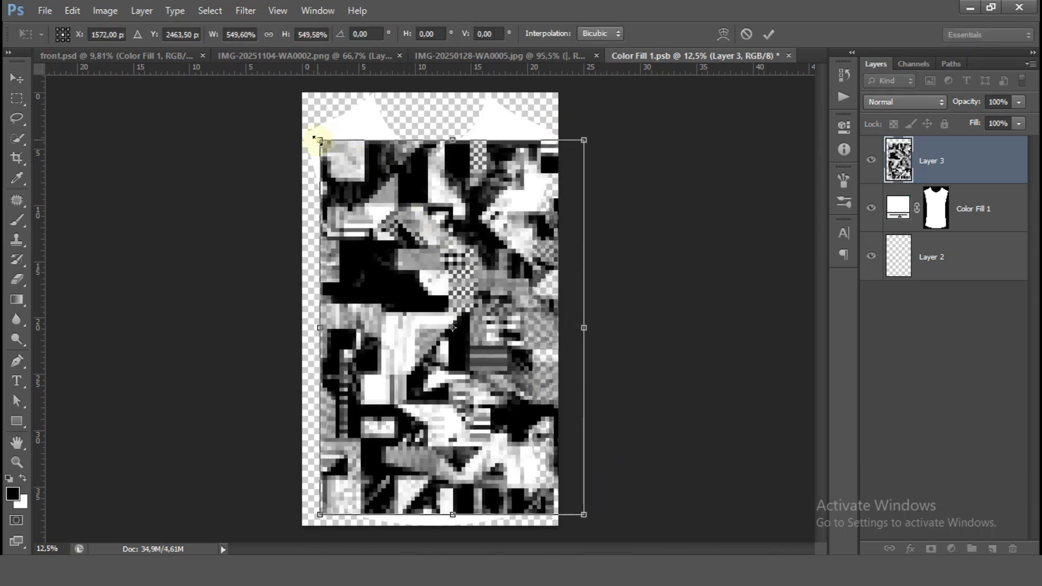
pyautogui.moveTo(315, 139); pyautogui.dragTo(280, 90)
pyautogui.press('Return')
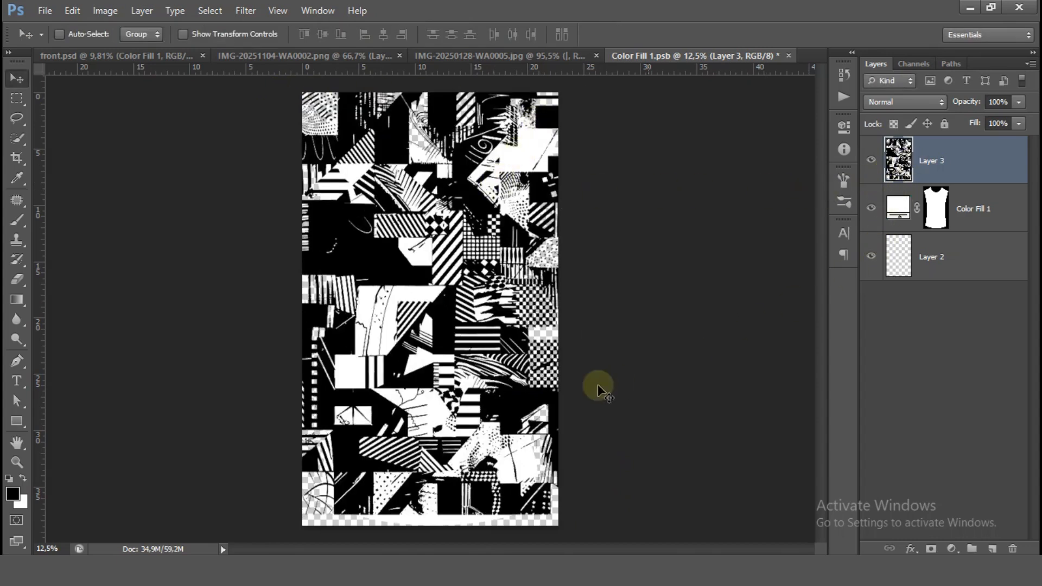
pyautogui.moveTo(504, 389)
pyautogui.mouseDown()
pyautogui.moveTo(506, 399)
pyautogui.moveTo(497, 396)
pyautogui.mouseUp()
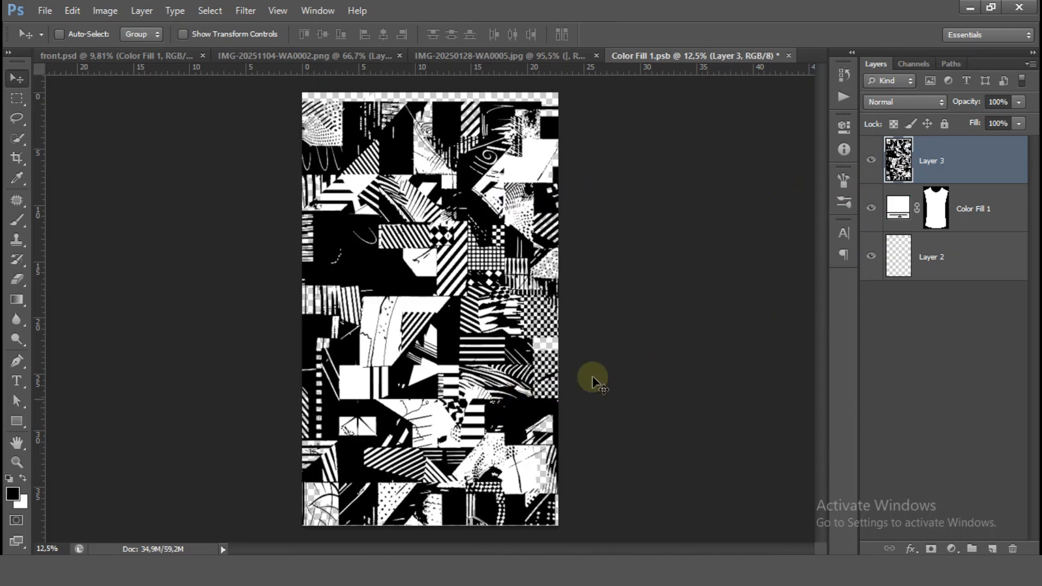
# - Change the Color Fill 1 layer's color to light blue (bafbfd)
pyautogui.doubleClick(902, 204)
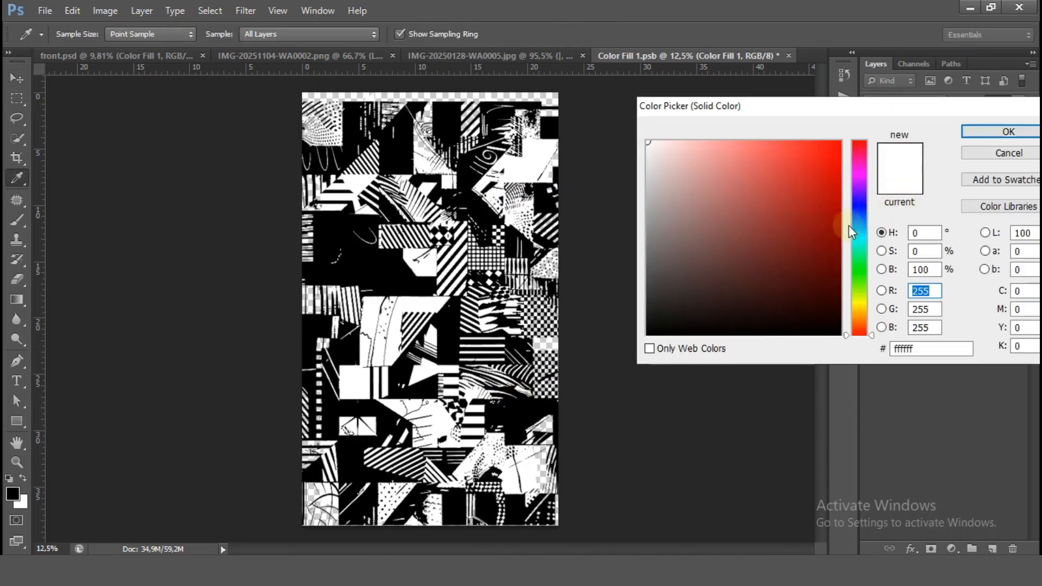
pyautogui.click(862, 237)
pyautogui.click(699, 142)
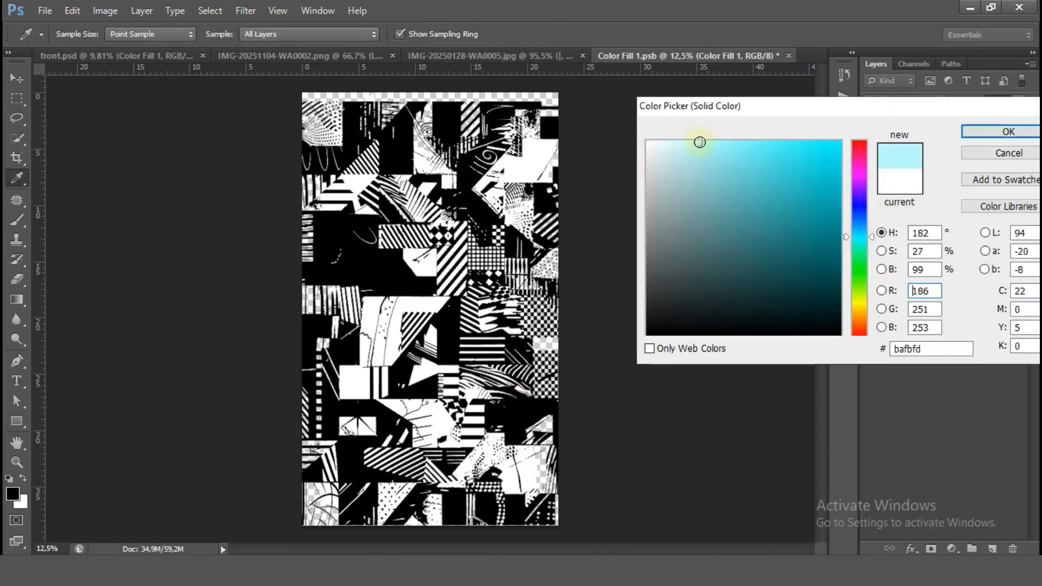
pyautogui.click(1007, 131)
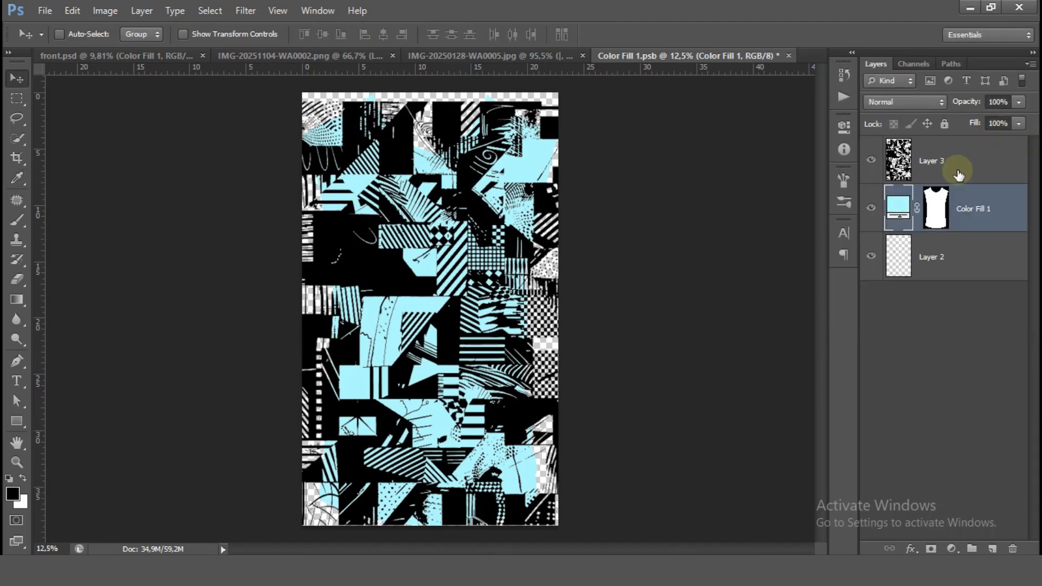
# - Give the pattern on Layer 3 a 77e3e7 Color Overlay and clip it to the Color Fill 1 shirt shape
pyautogui.click(966, 171)
pyautogui.rightClick(955, 166)
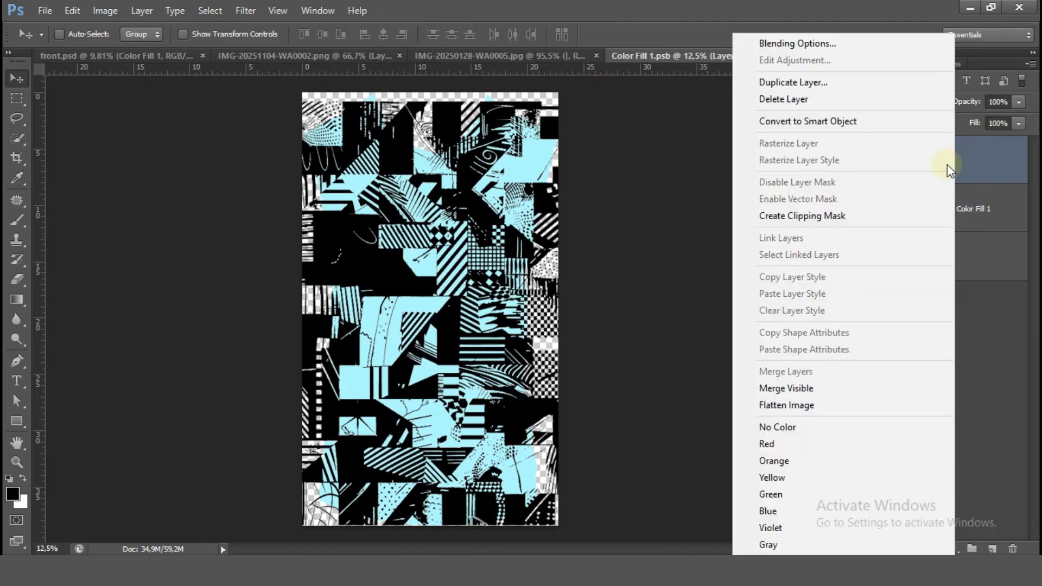
pyautogui.click(867, 44)
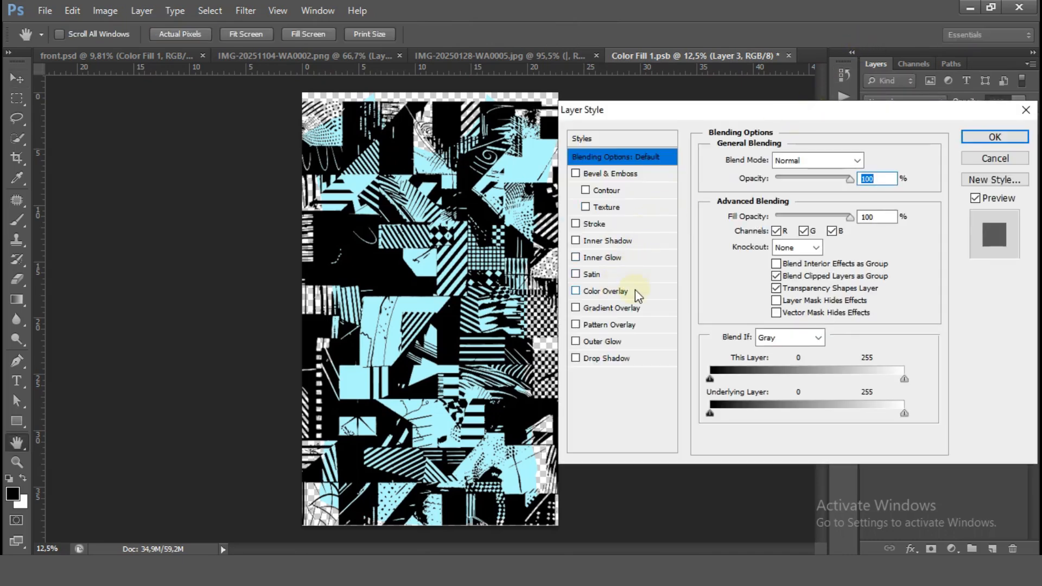
pyautogui.click(641, 291)
pyautogui.click(867, 162)
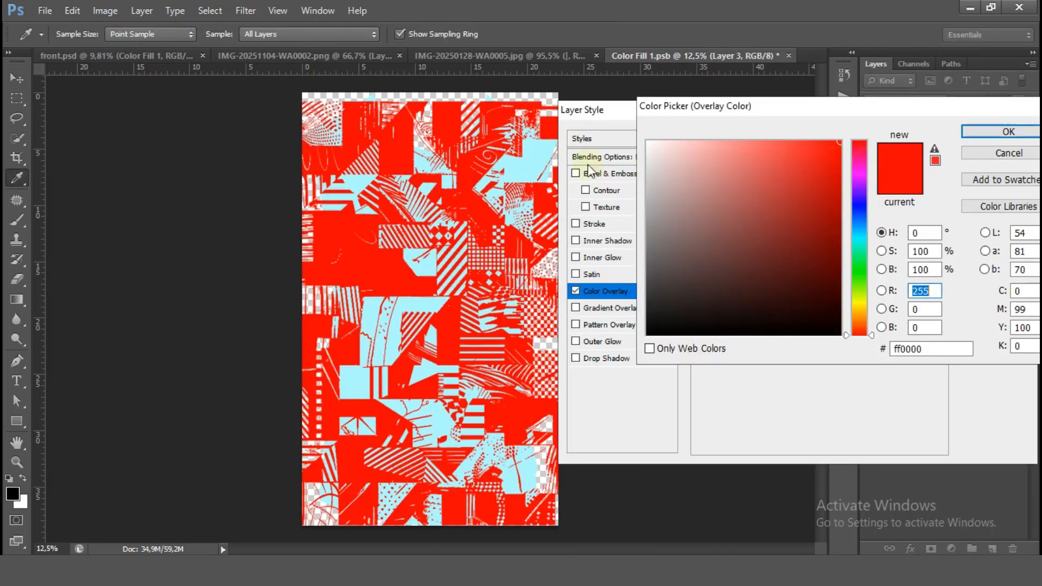
pyautogui.click(539, 158)
pyautogui.click(726, 147)
pyautogui.moveTo(726, 147); pyautogui.dragTo(741, 159)
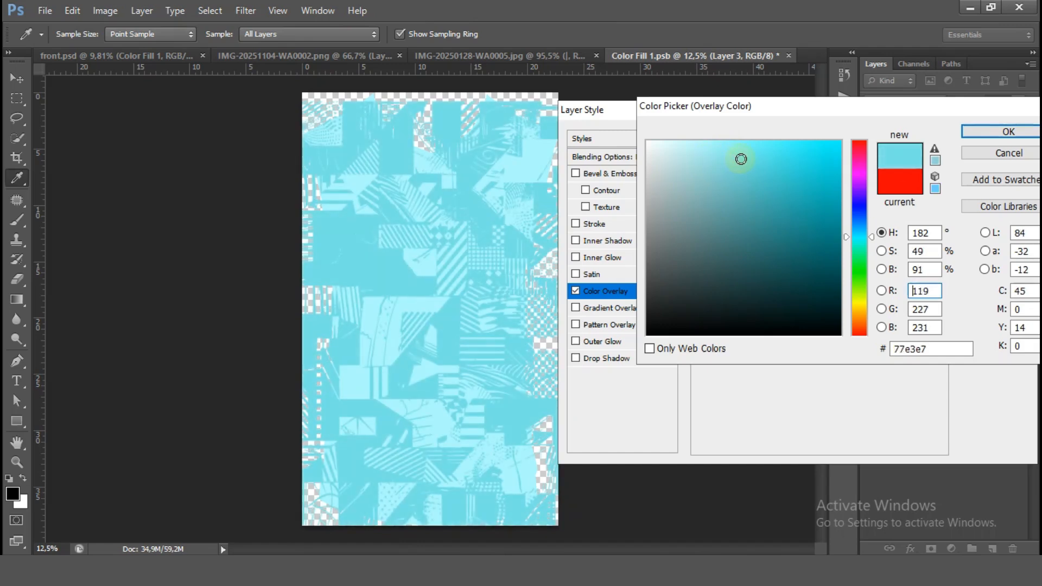
pyautogui.click(1008, 134)
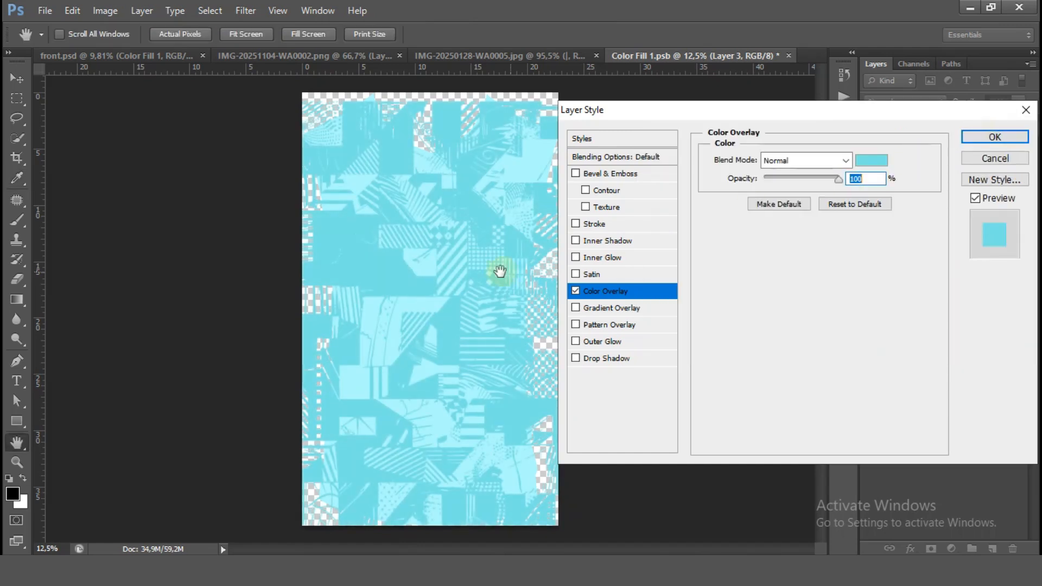
pyautogui.click(1005, 139)
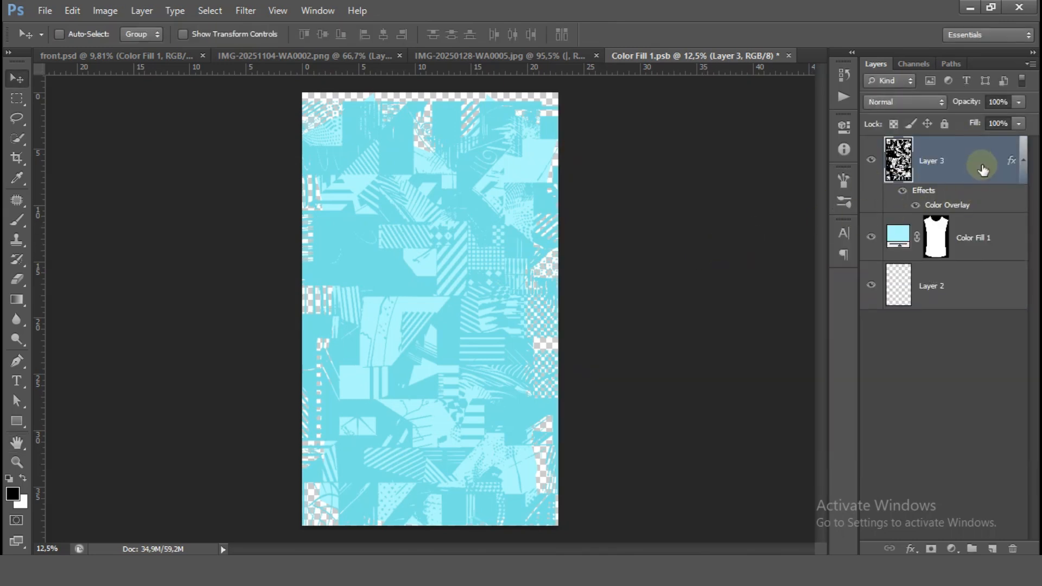
pyautogui.rightClick(962, 154)
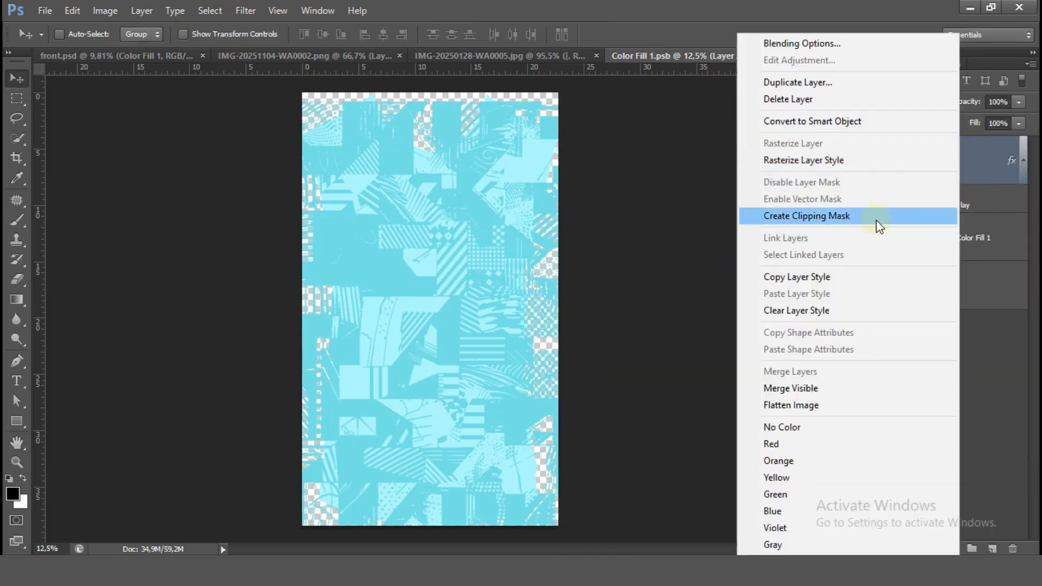
pyautogui.click(903, 219)
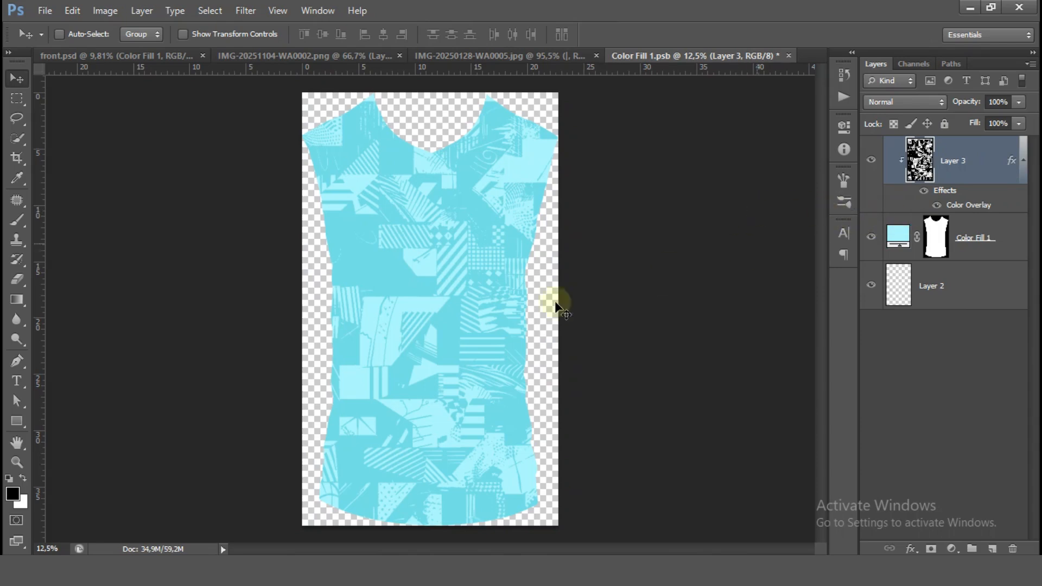
# - Select a thin horizontal strip across the left half of the shirt's midsection with the Rectangular Marquee tool
pyautogui.scroll(1, 393, 348)
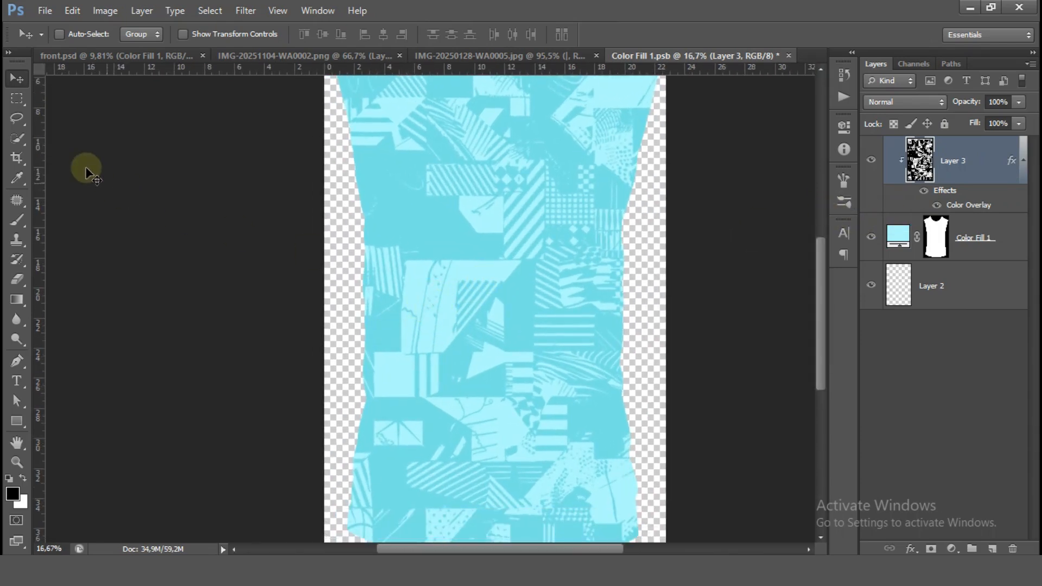
pyautogui.click(17, 98)
pyautogui.moveTo(360, 235); pyautogui.dragTo(469, 291)
pyautogui.hotkey('ctrl', '+')
pyautogui.hotkey('ctrl', '+')
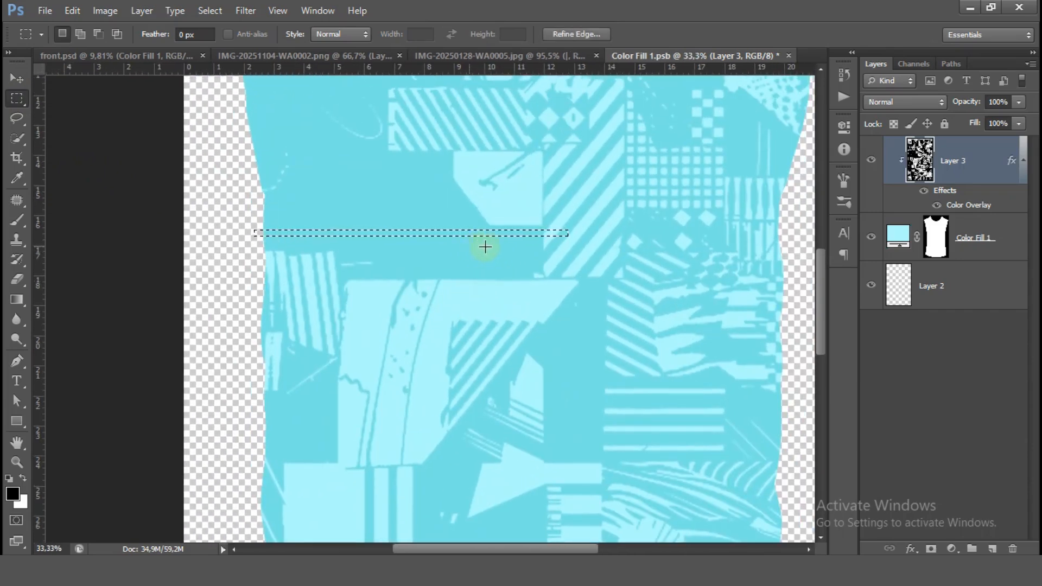
# - Fill the selected strip with a pink (fe70e2) solid color fill layer
pyautogui.click(951, 548)
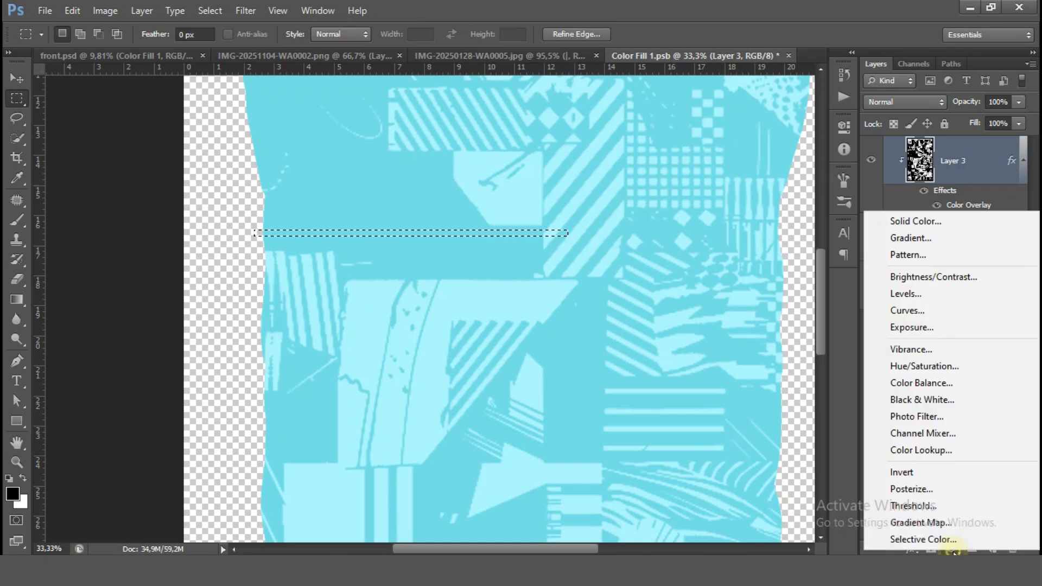
pyautogui.click(925, 219)
pyautogui.click(860, 167)
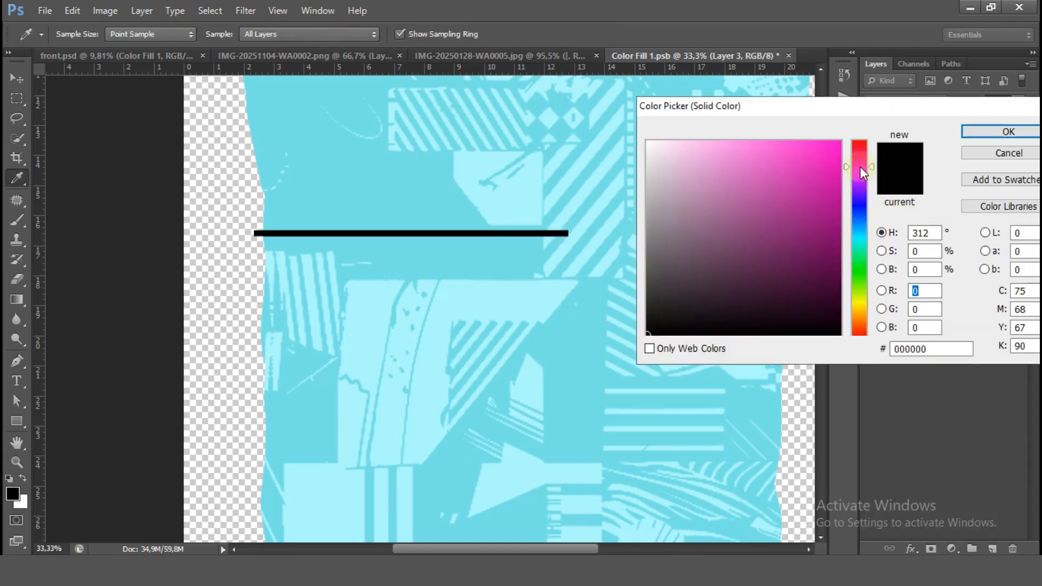
pyautogui.click(756, 141)
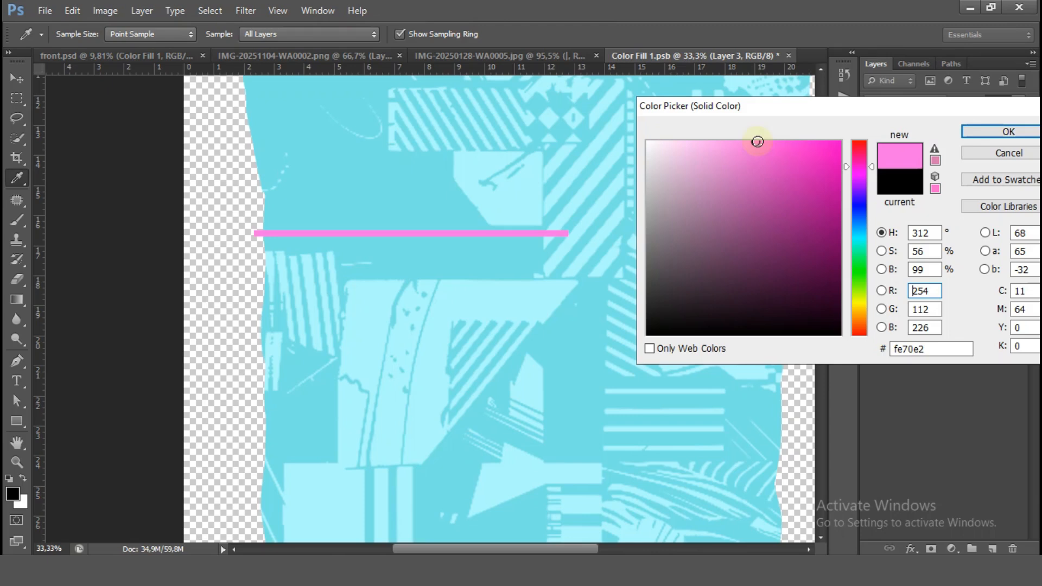
pyautogui.click(984, 126)
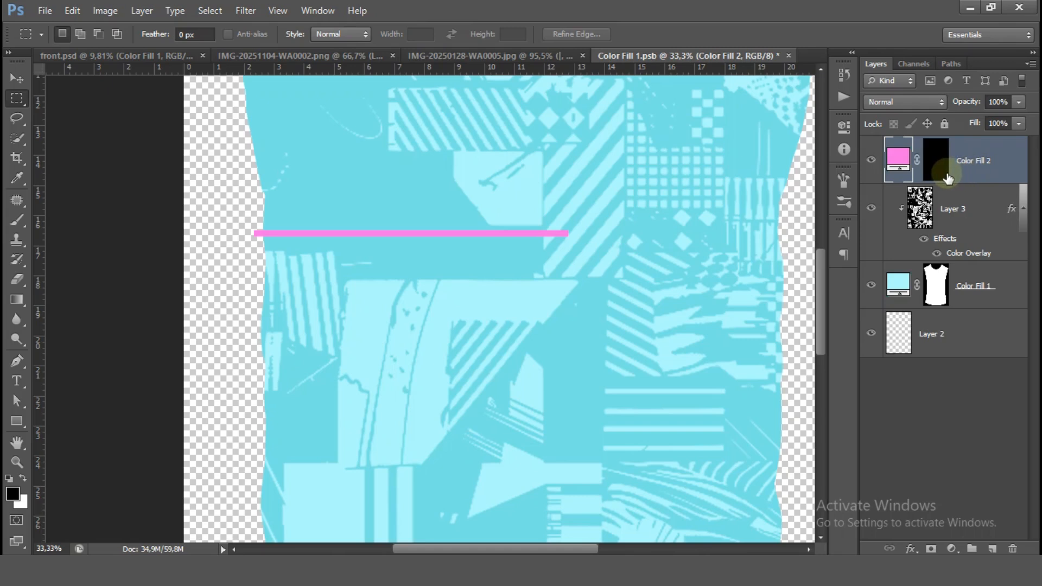
# - Duplicate the pink stripe and place the copy just below the original, leaving a narrow gap between them
pyautogui.hotkey('ctrl', 'j')
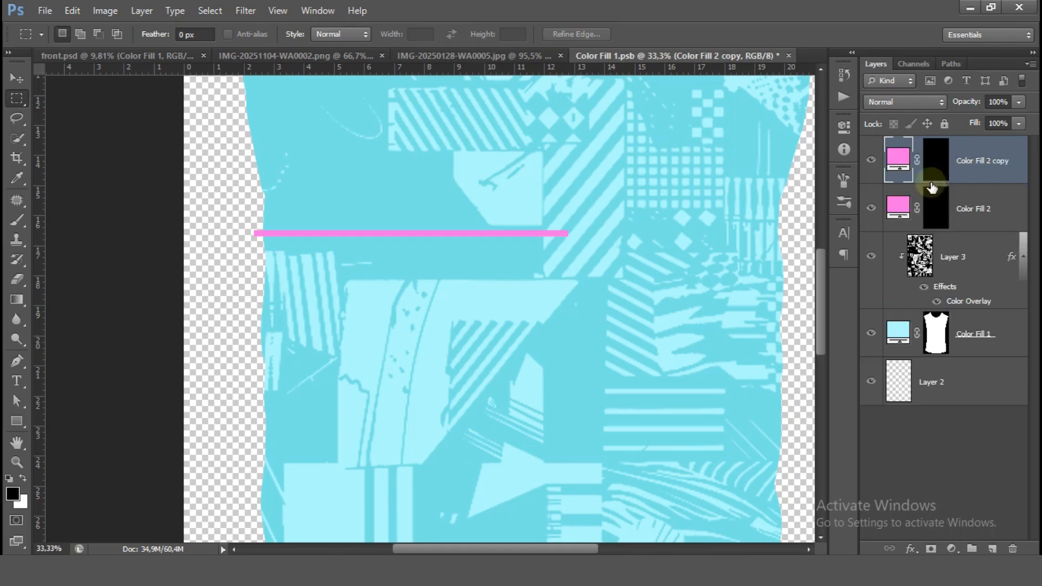
pyautogui.click(16, 78)
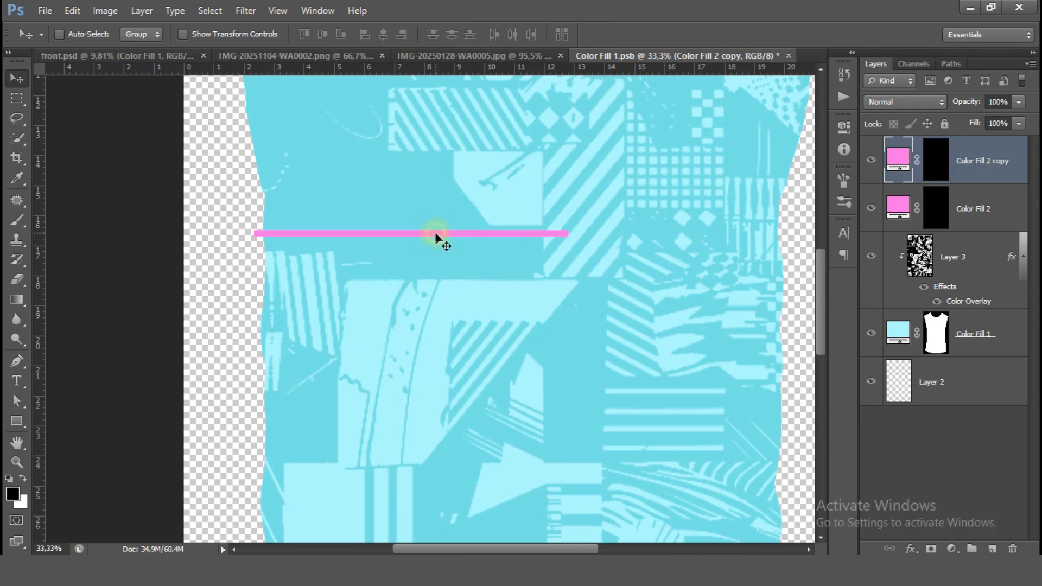
pyautogui.moveTo(435, 234); pyautogui.dragTo(438, 248)
pyautogui.hotkey('ctrl', '+')
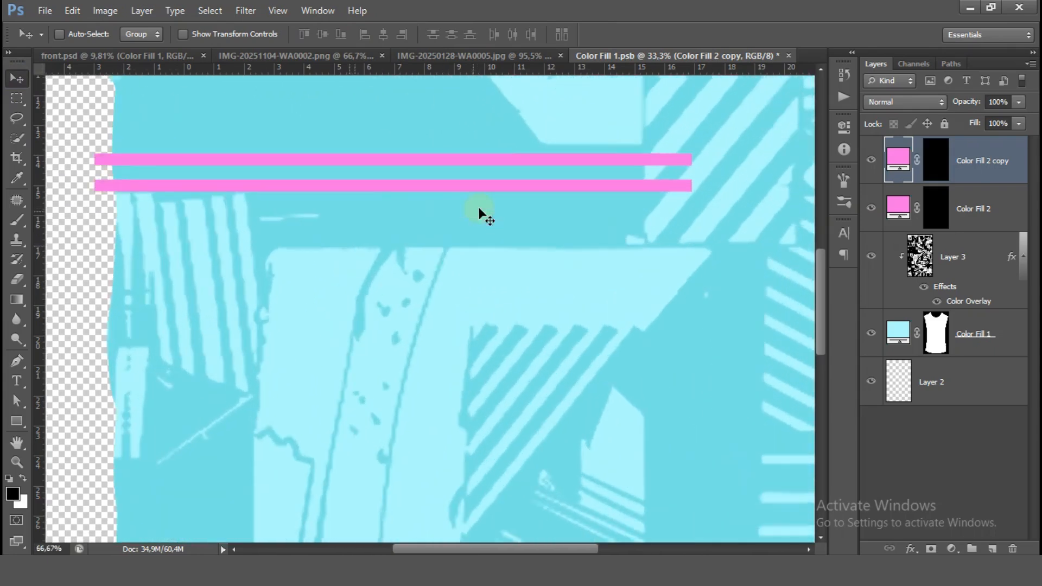
pyautogui.hotkey('ctrl', '+')
pyautogui.moveTo(479, 212); pyautogui.dragTo(384, 342)
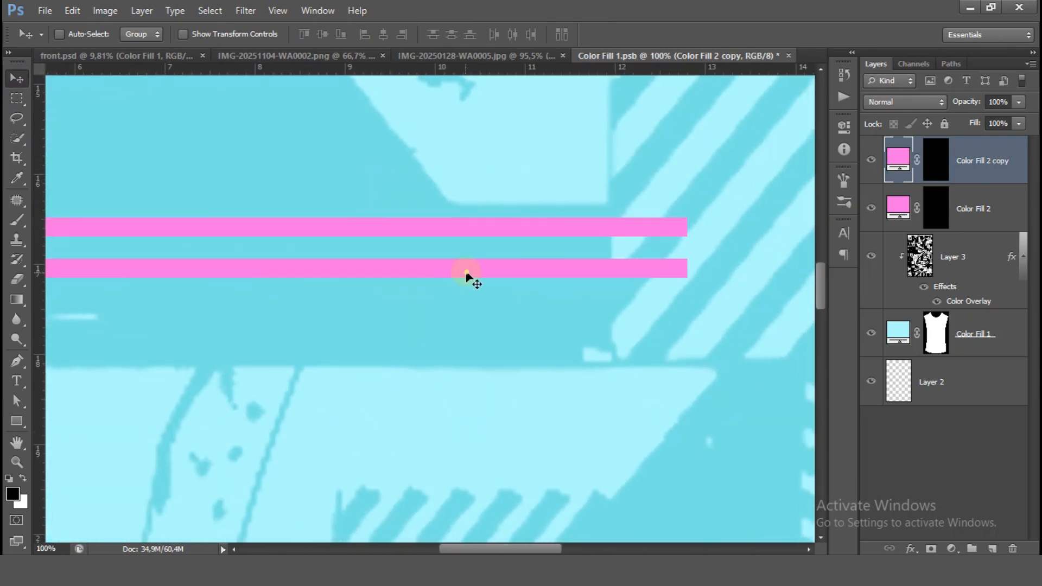
pyautogui.moveTo(467, 273); pyautogui.dragTo(467, 259)
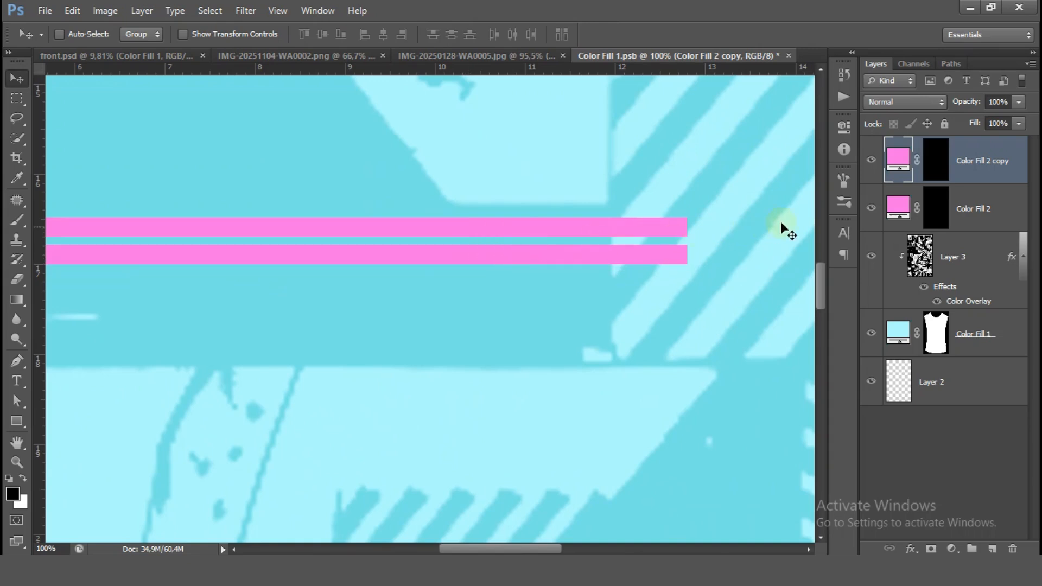
# - Merge the Color Fill 2 and Color Fill 2 copy layers into a single layer
pyautogui.hotkey('ctrl', '-')
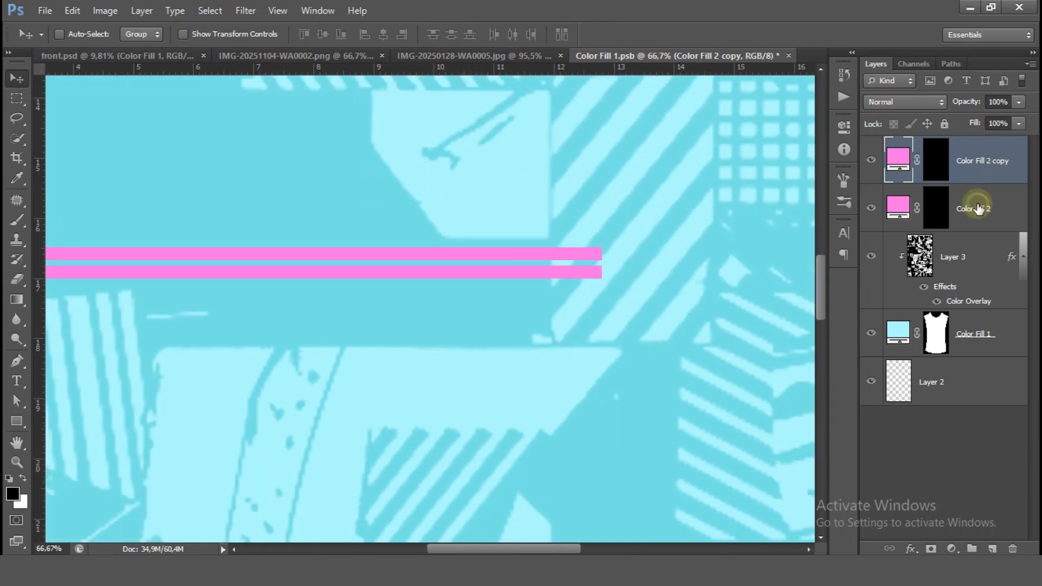
pyautogui.keyDown('shift'); pyautogui.click(976, 208); pyautogui.keyUp('shift')
pyautogui.rightClick(971, 211)
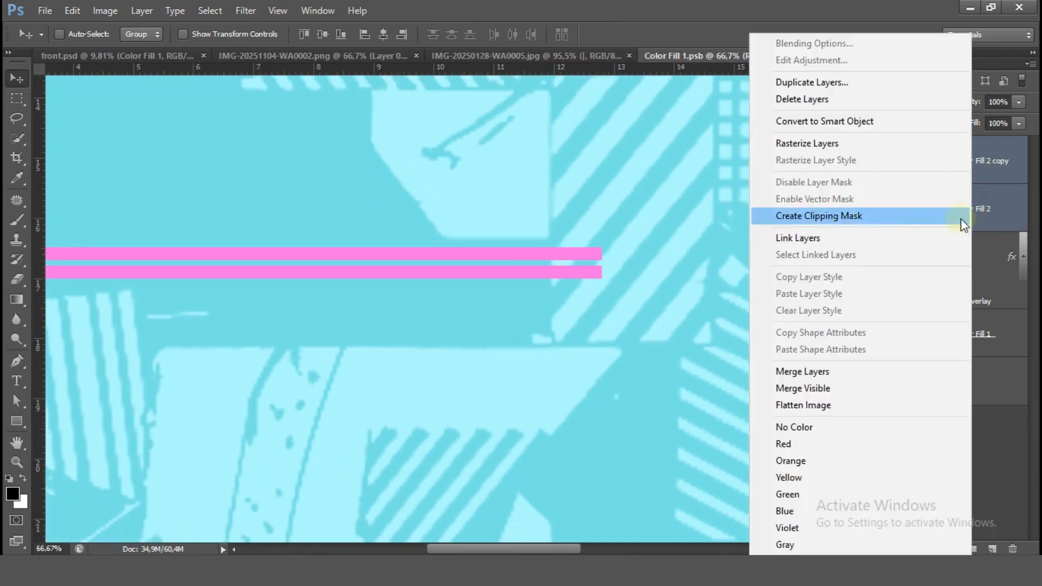
pyautogui.click(835, 372)
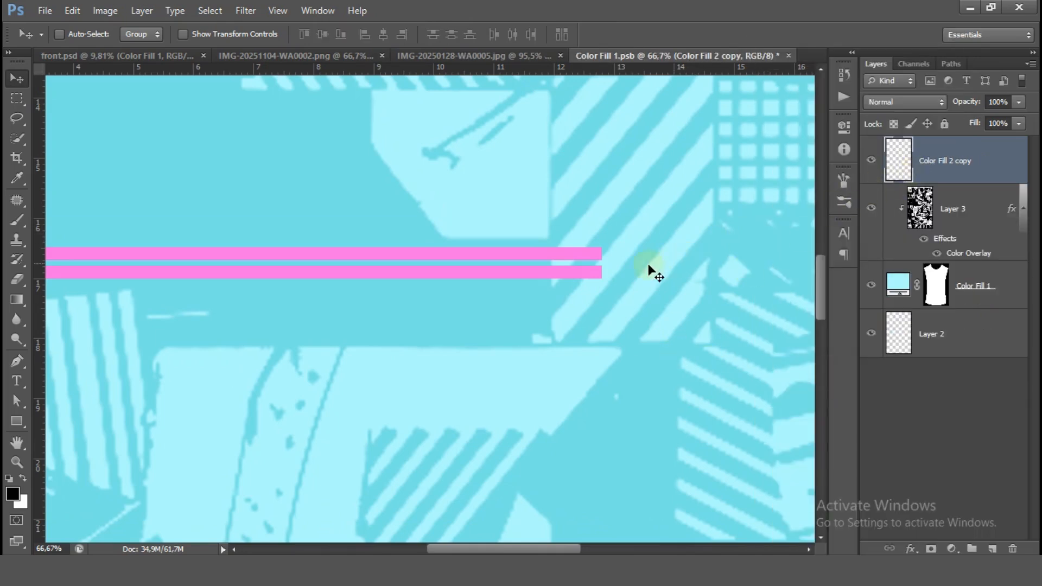
# - Skew the merged stripe pair horizontally by -59.49° so its ends slant toward the upper right
pyautogui.hotkey('ctrl', '-')
pyautogui.hotkey('ctrl', '-')
pyautogui.hotkey('ctrl', 't')
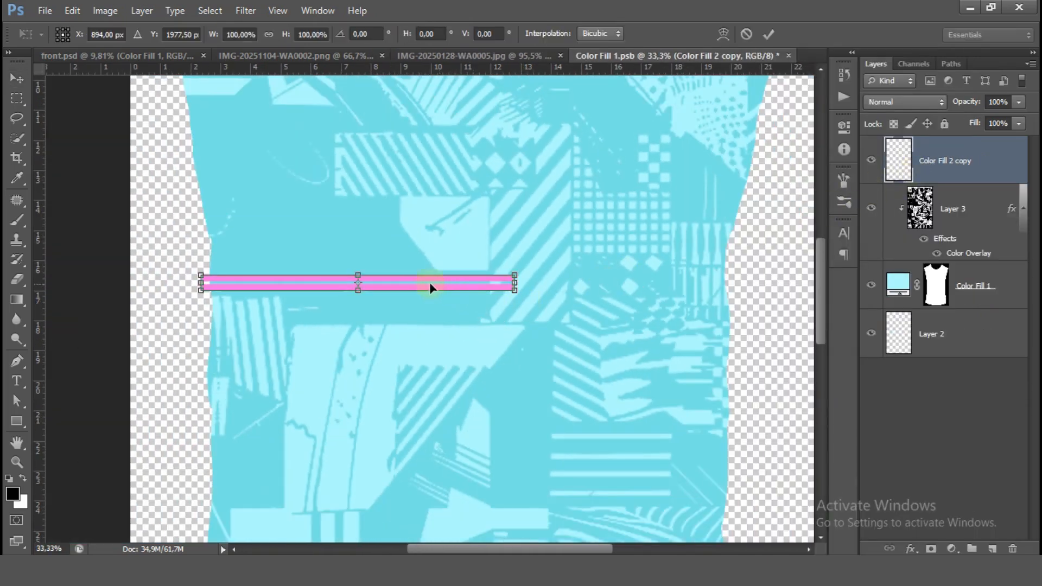
pyautogui.hotkey('ctrl', '+')
pyautogui.hotkey('ctrl', '+')
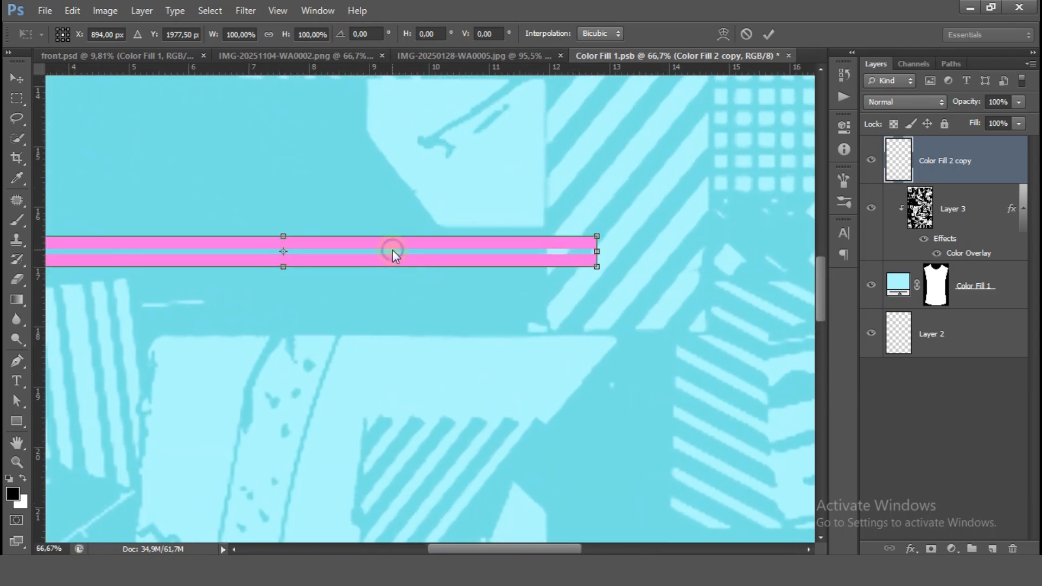
pyautogui.rightClick(392, 250)
pyautogui.click(469, 316)
pyautogui.moveTo(285, 236); pyautogui.dragTo(338, 237)
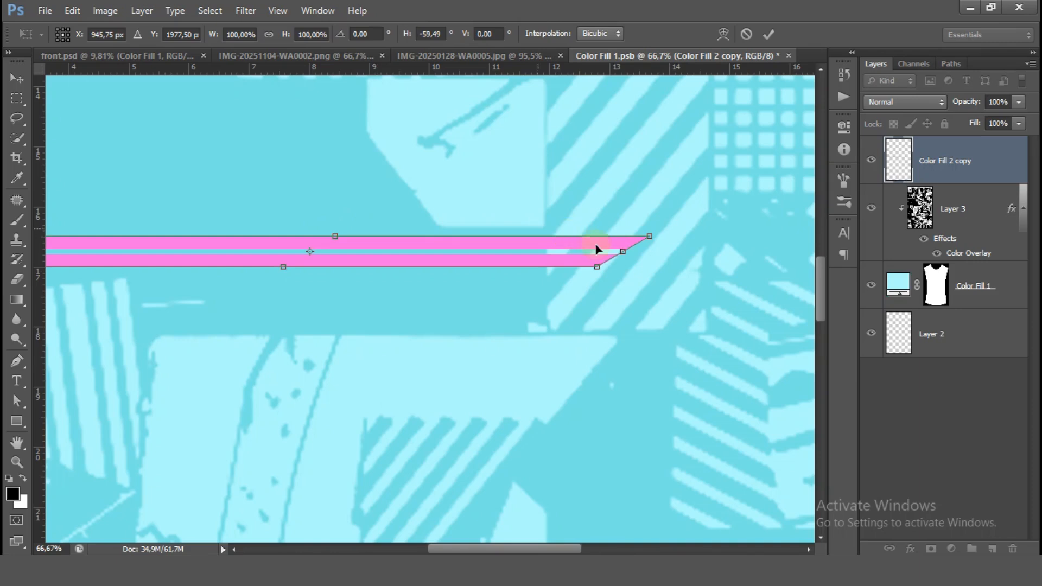
pyautogui.hotkey('ctrl', '-')
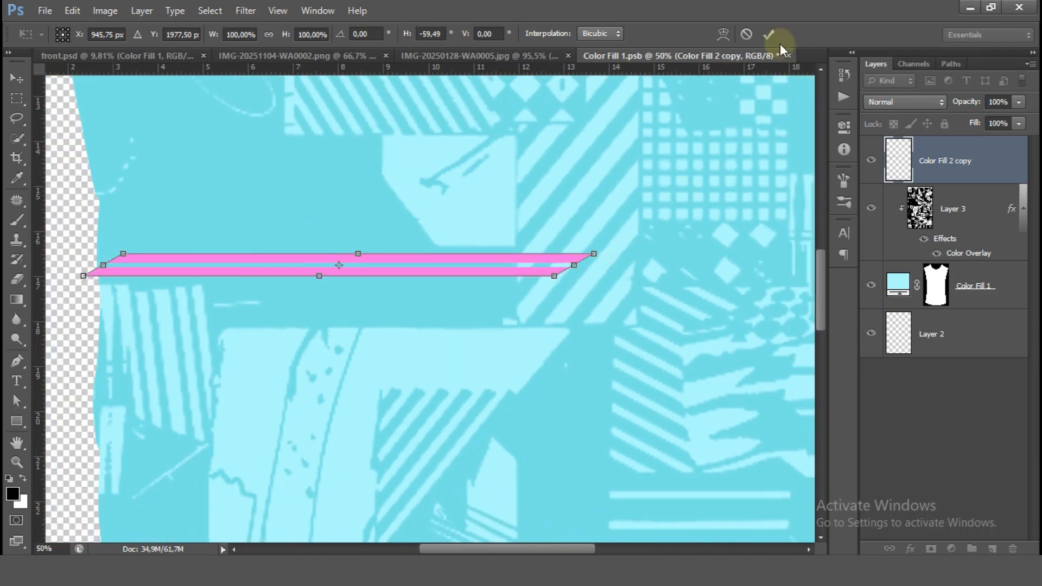
pyautogui.click(770, 34)
# - Move the slanted stripe pair left and slightly up so its left end extends past the shirt's left edge
pyautogui.hotkey('ctrl', '-')
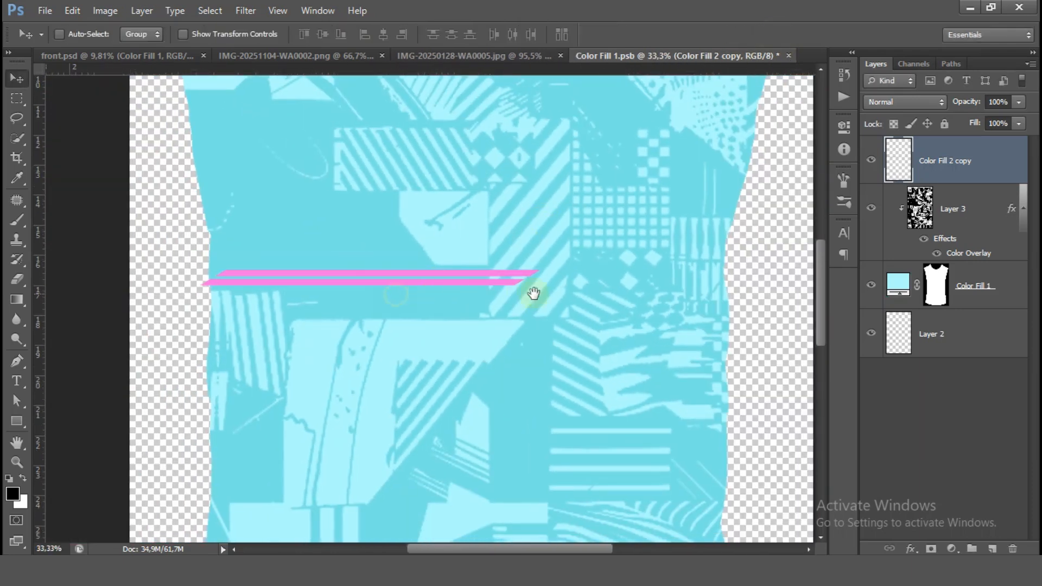
pyautogui.hscroll(-3, 537, 293)
pyautogui.moveTo(555, 291); pyautogui.dragTo(521, 277)
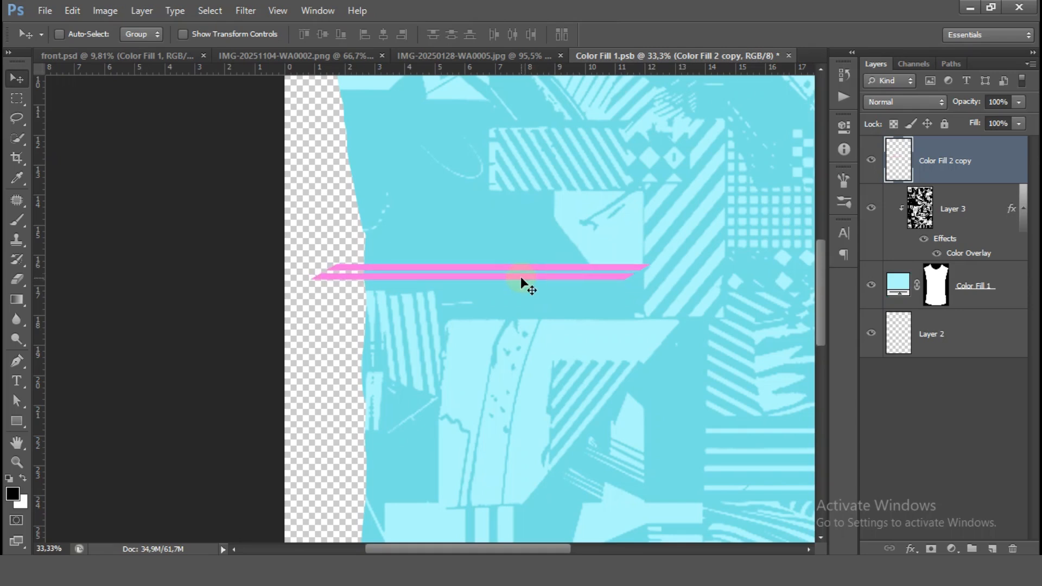
# - Duplicate the slanted pink stripe pair and place the copy to the right and slightly lower, overlapping the original's right end
pyautogui.hotkey('ctrl', 'j')
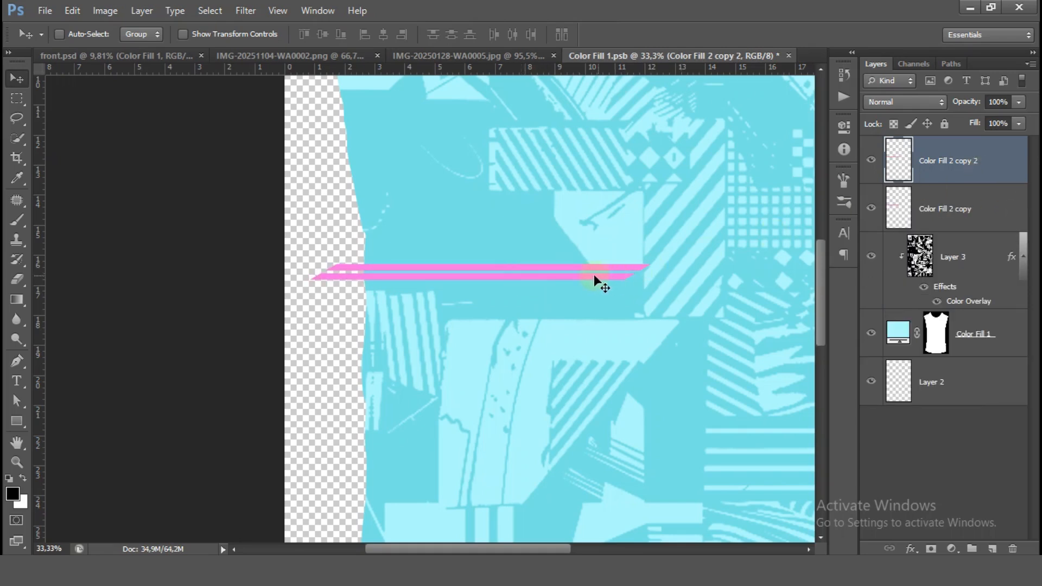
pyautogui.moveTo(595, 279); pyautogui.dragTo(805, 318)
pyautogui.hotkey('ctrl', 'z')
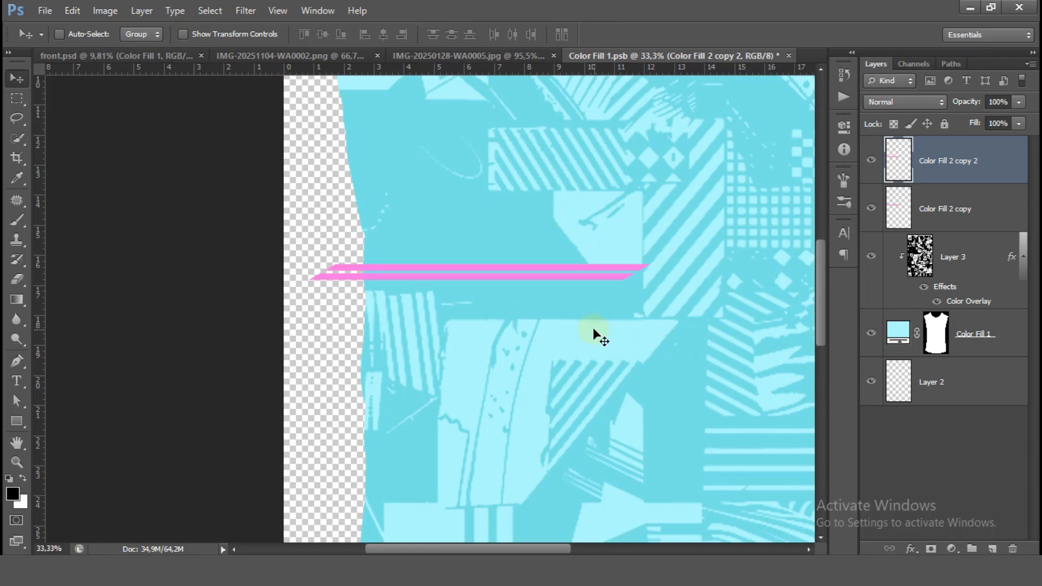
pyautogui.hotkey('ctrl', '-')
pyautogui.moveTo(533, 284); pyautogui.dragTo(709, 299)
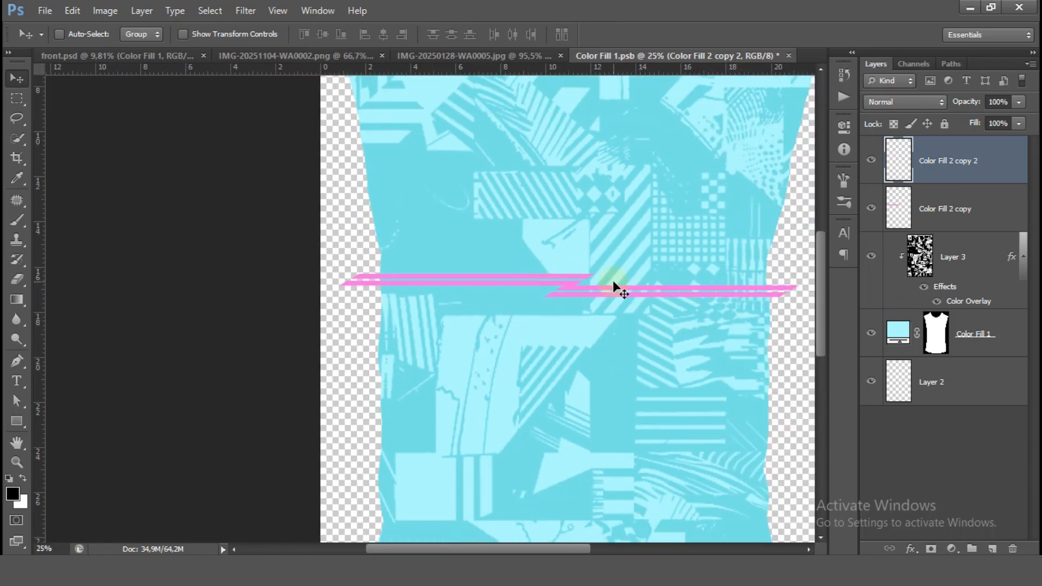
# - Shift the copied stripe pair slightly left so its slanted end overlaps the original pair a little more
pyautogui.hotkey('ctrl', '+')
pyautogui.hotkey('ctrl', '+')
pyautogui.moveTo(502, 296); pyautogui.dragTo(408, 312)
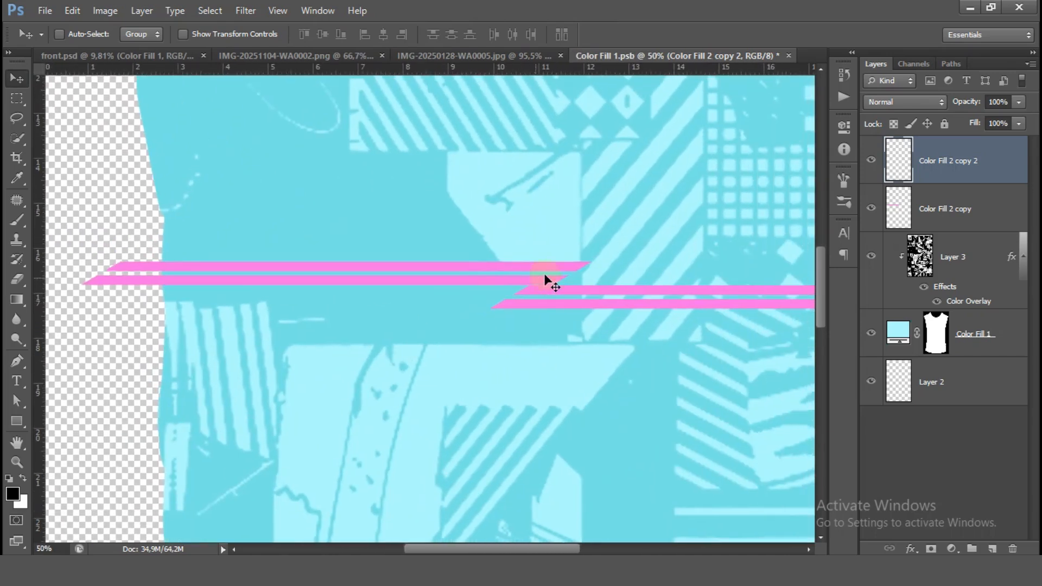
pyautogui.hotkey('ctrl', '+')
pyautogui.hotkey('ctrl', '+')
pyautogui.moveTo(581, 284); pyautogui.dragTo(443, 292)
pyautogui.moveTo(526, 281); pyautogui.dragTo(494, 282)
pyautogui.hotkey('ctrl', '-')
pyautogui.hotkey('ctrl', '-')
pyautogui.hotkey('ctrl', '-')
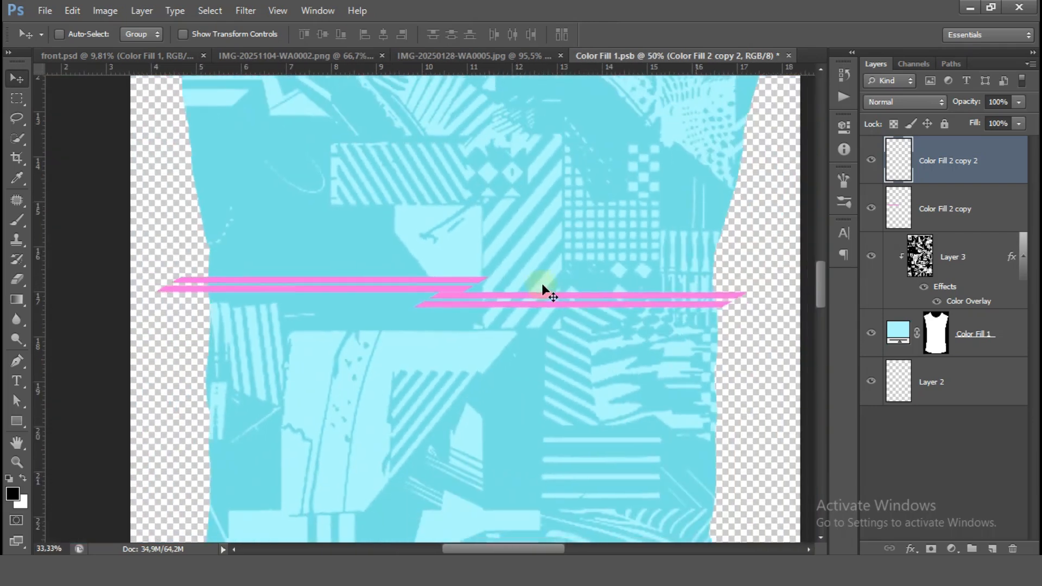
pyautogui.hotkey('ctrl', '-')
# - Merge the Color Fill 2 copy and Color Fill 2 copy 2 layers into one layer
pyautogui.keyDown('shift'); pyautogui.click(970, 223); pyautogui.keyUp('shift')
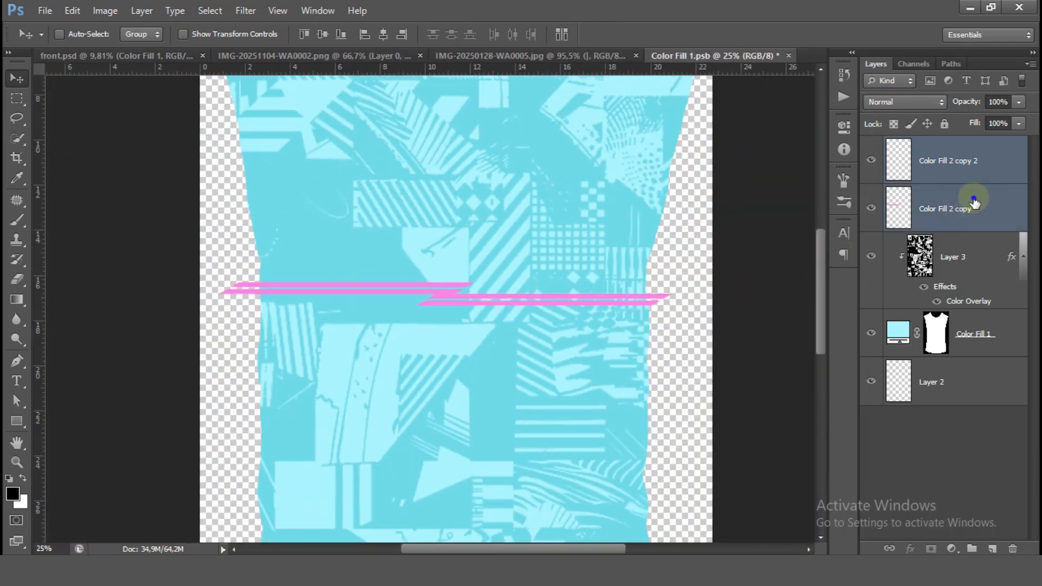
pyautogui.rightClick(971, 209)
pyautogui.click(833, 368)
# - Rotate the merged stripes by 50.89° into a diagonal and move them to the shirt's lower-left area
pyautogui.hotkey('ctrl', '-')
pyautogui.hotkey('ctrl', '-')
pyautogui.hotkey('ctrl', '-')
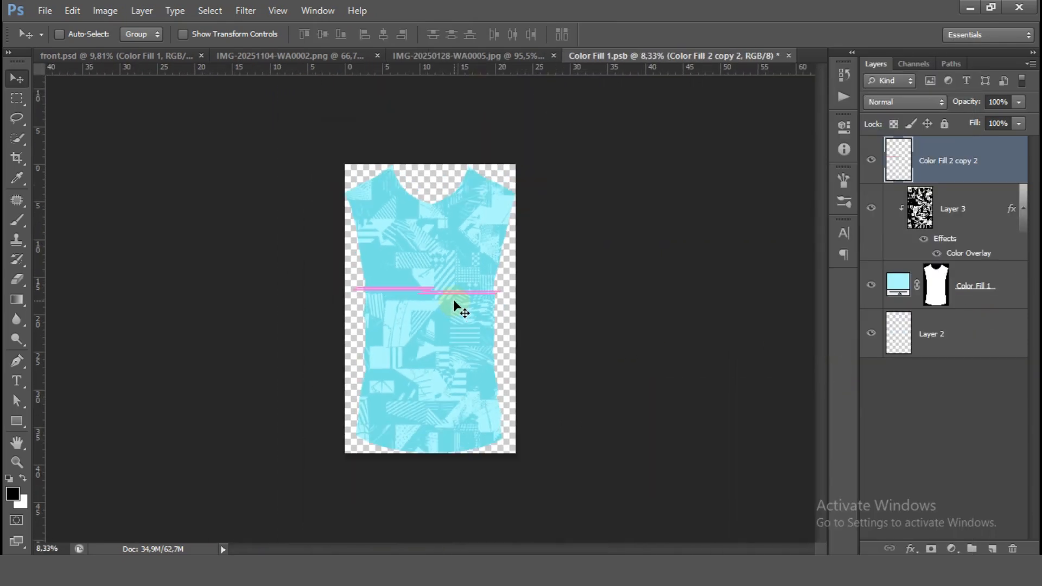
pyautogui.hotkey('ctrl', 't')
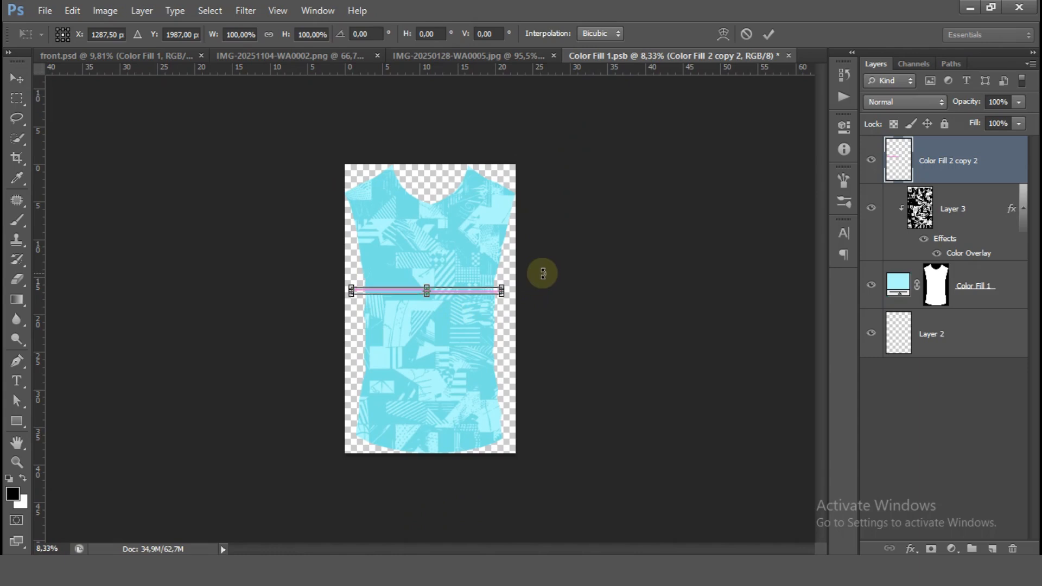
pyautogui.moveTo(541, 289); pyautogui.dragTo(493, 352)
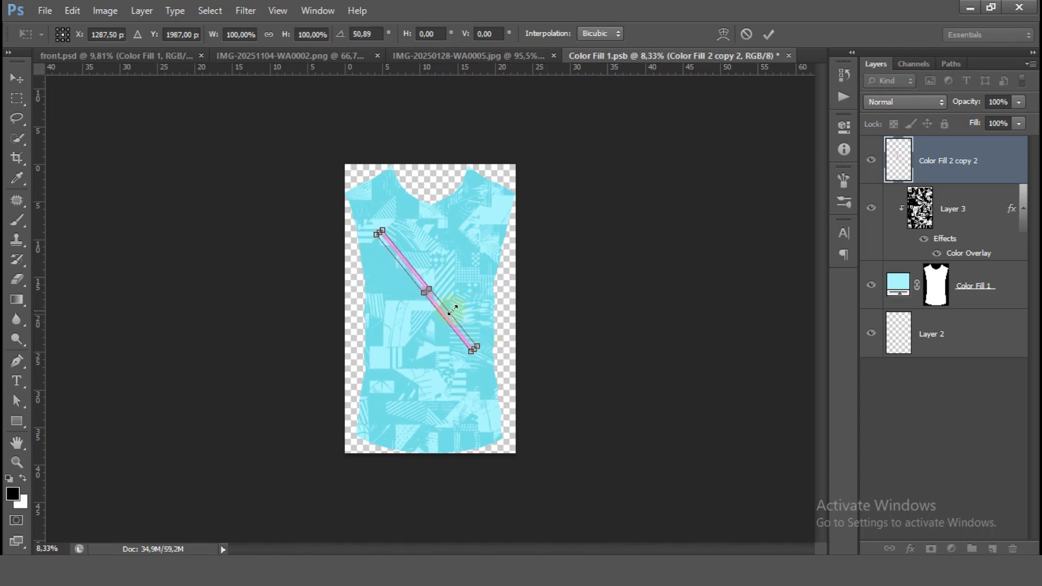
pyautogui.click(764, 38)
pyautogui.moveTo(460, 341); pyautogui.dragTo(421, 412)
# - Rotate the diagonal stripes to a steeper angle and position them along the shirt's lower-left side, running down to the hem
pyautogui.hotkey('ctrl', 't')
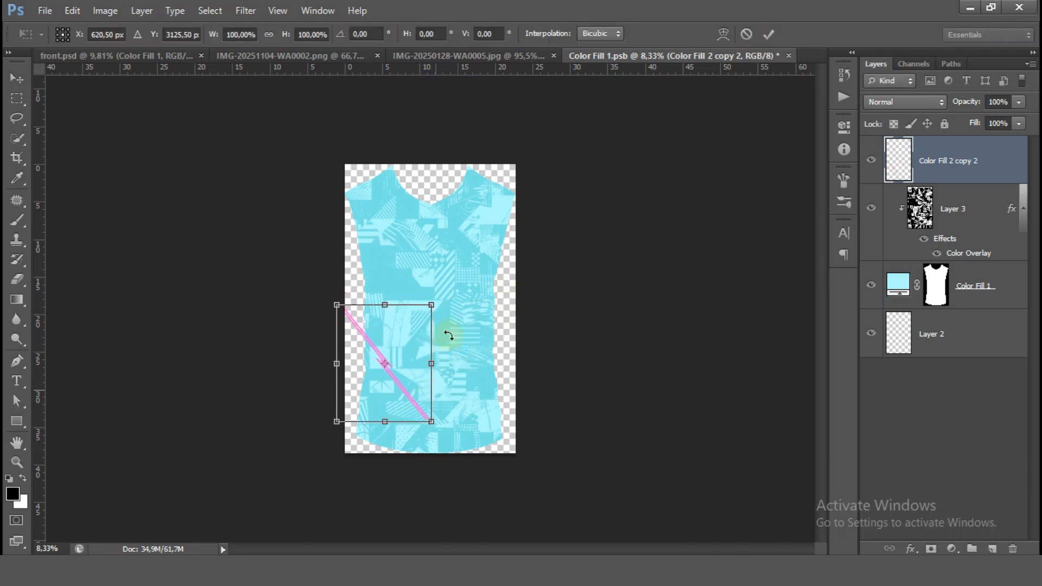
pyautogui.moveTo(473, 291); pyautogui.dragTo(510, 318)
pyautogui.hotkey('ctrl', '+')
pyautogui.hotkey('ctrl', '+')
pyautogui.moveTo(379, 396); pyautogui.dragTo(428, 260)
pyautogui.moveTo(419, 369); pyautogui.dragTo(408, 415)
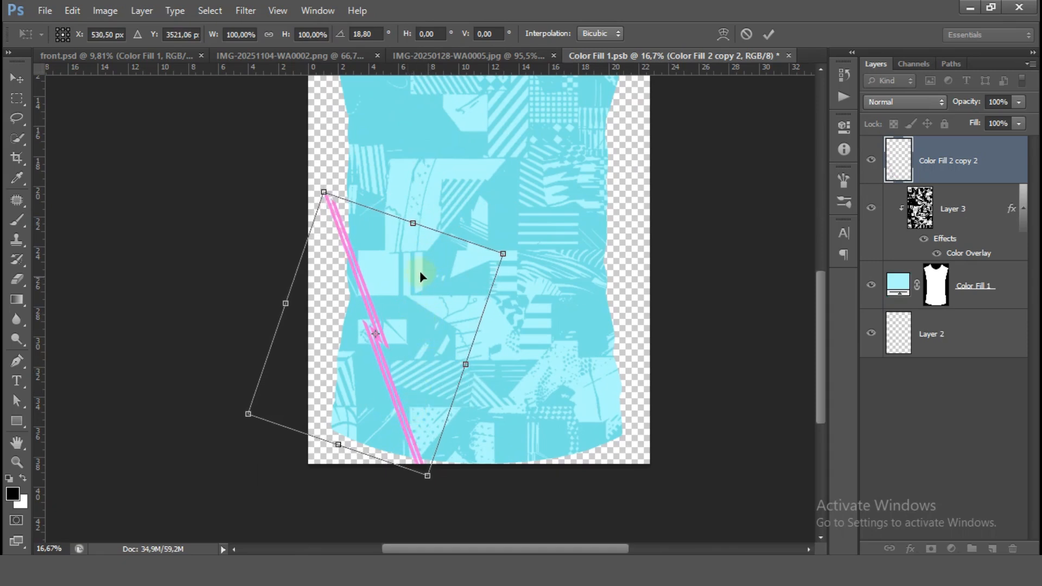
pyautogui.moveTo(532, 234); pyautogui.dragTo(549, 245)
pyautogui.press('Return')
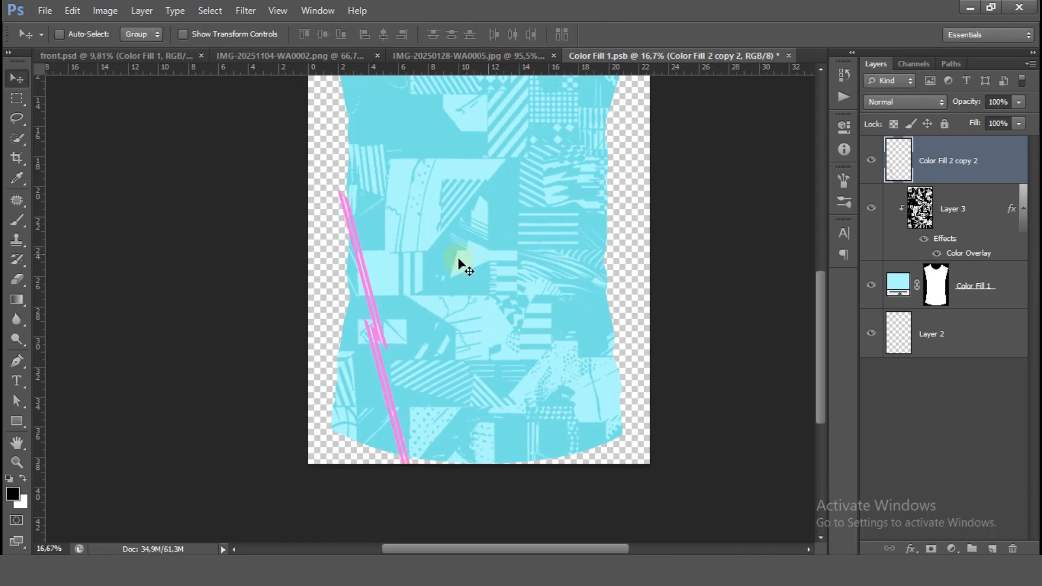
# - Duplicate the diagonal stripes, place the copy on the shirt's lower-right side, and flip it horizontally
pyautogui.hotkey('ctrl', 'j')
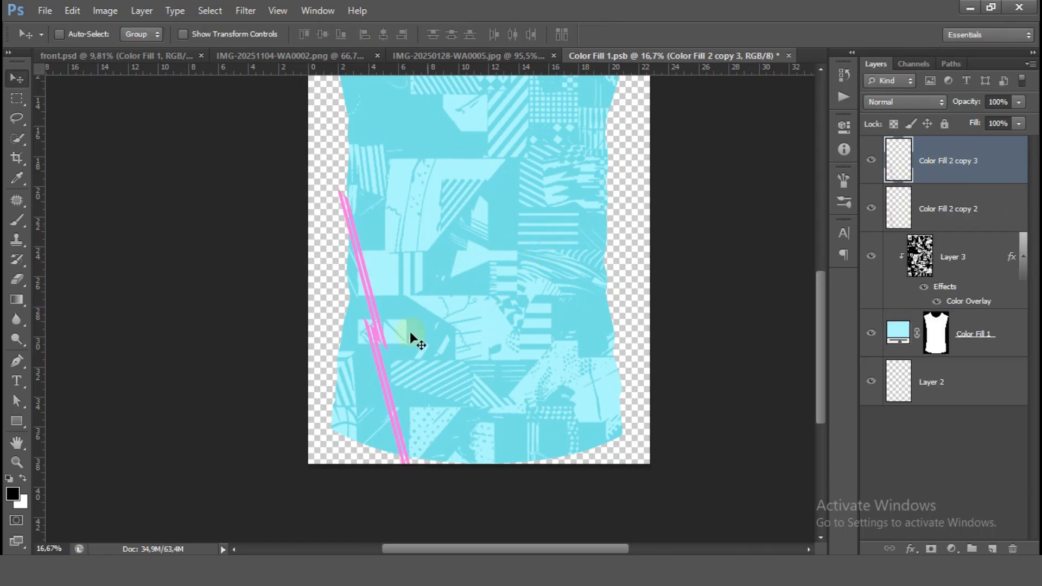
pyautogui.moveTo(407, 337); pyautogui.dragTo(586, 318)
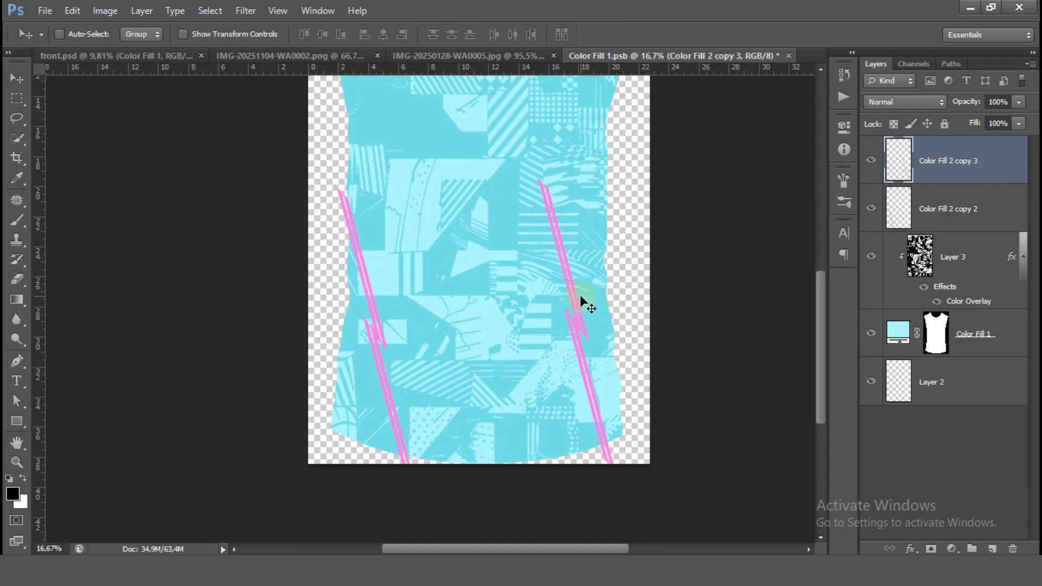
pyautogui.hotkey('ctrl', 't')
pyautogui.rightClick(574, 293)
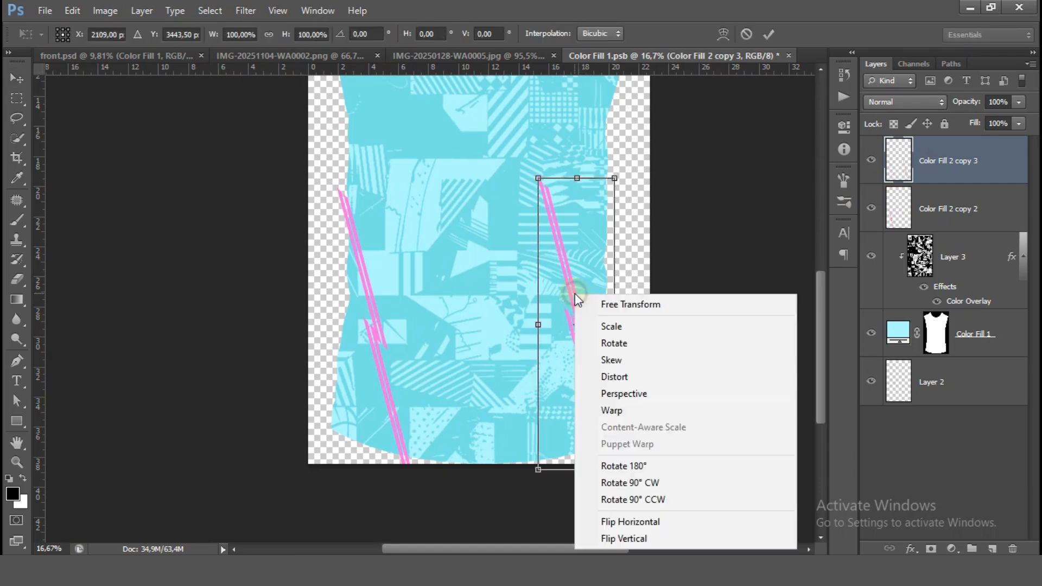
pyautogui.click(706, 521)
# - Position the flipped stripes along the shirt's lower-right side so they mirror the left stripes, and apply the transform
pyautogui.hotkey('ctrl', '+')
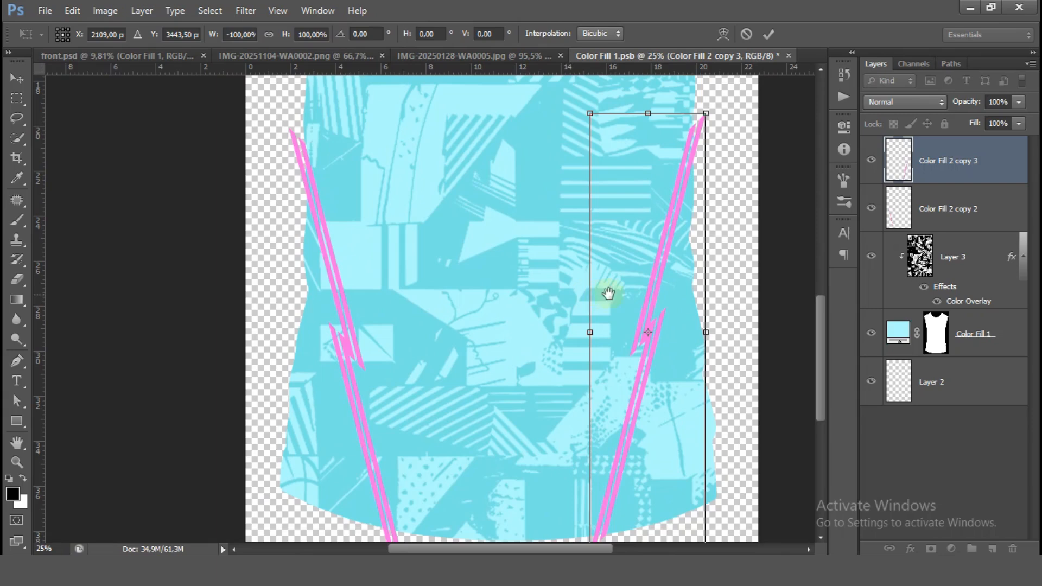
pyautogui.moveTo(605, 295); pyautogui.dragTo(528, 312)
pyautogui.moveTo(576, 288); pyautogui.dragTo(583, 288)
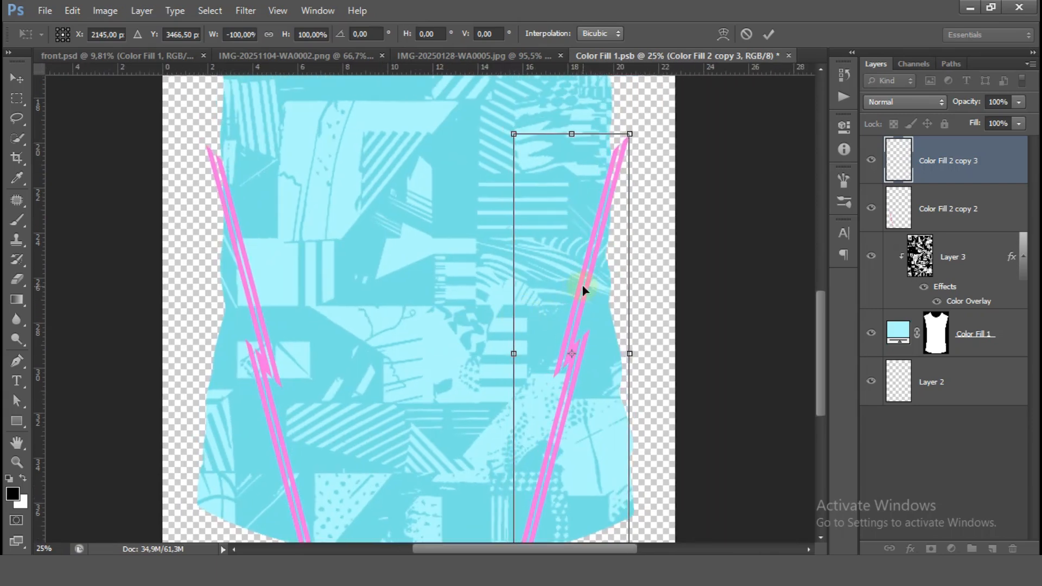
pyautogui.hotkey('ctrl', '-')
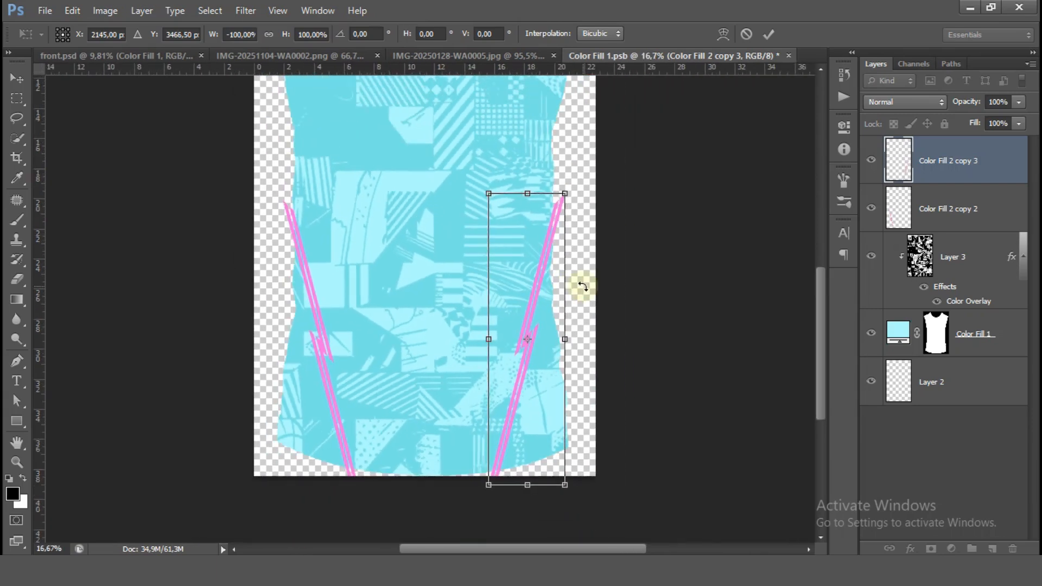
pyautogui.press('Left')
pyautogui.press('Left')
pyautogui.press('Left')
pyautogui.press('Left')
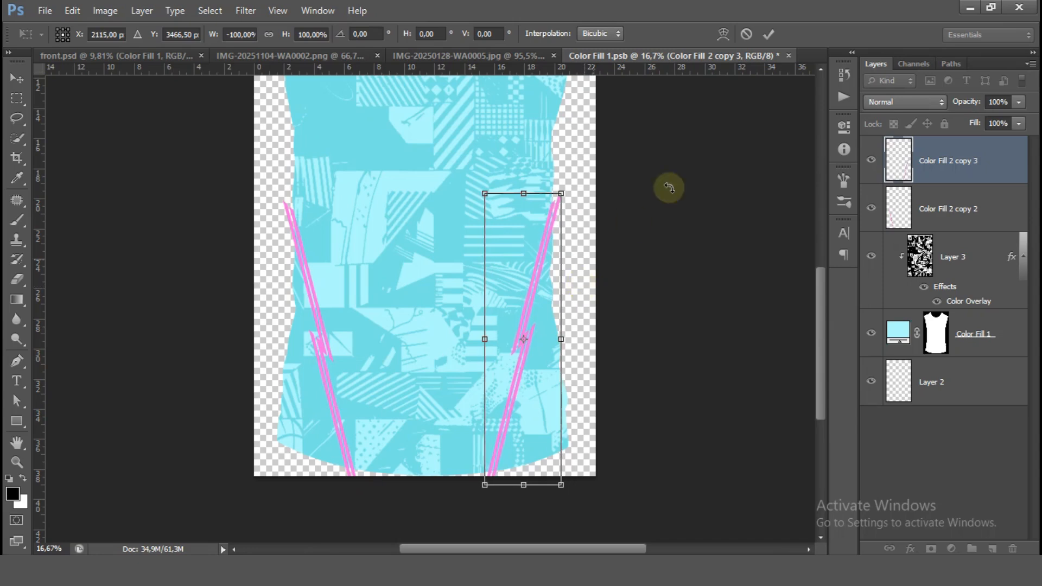
pyautogui.click(770, 36)
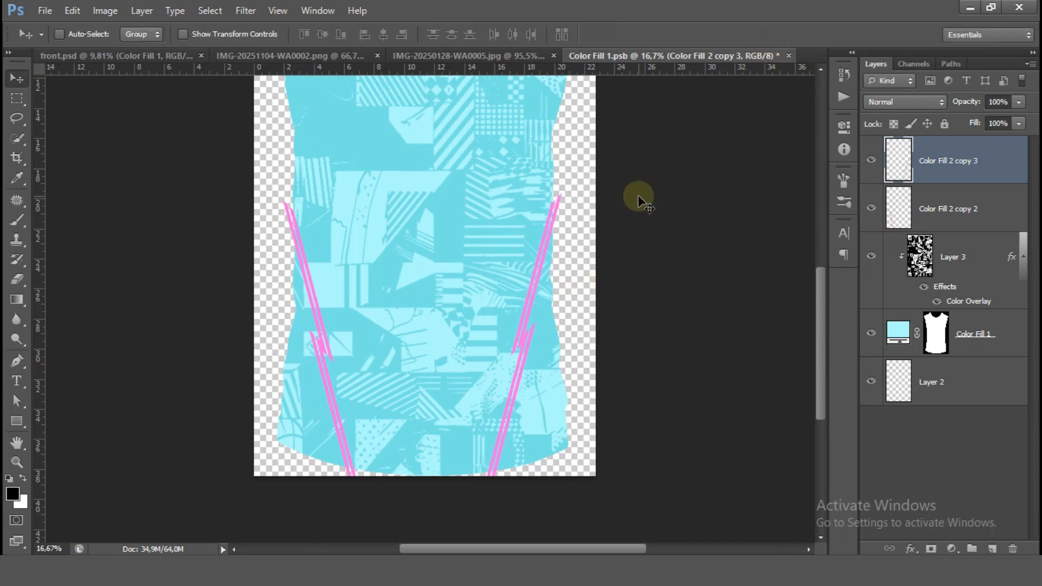
pyautogui.press('Right')
pyautogui.press('Right')
# - Clip the Color Fill 2 copy 2 and copy 3 stripe layers to the shirt shape with a clipping mask
pyautogui.hotkey('ctrl', '0')
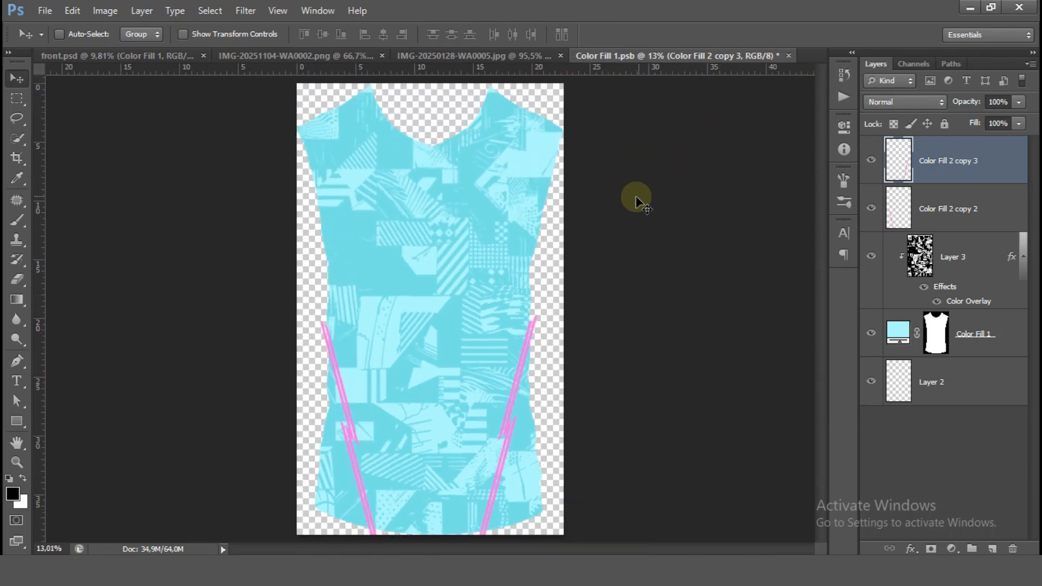
pyautogui.keyDown('shift'); pyautogui.click(960, 211); pyautogui.keyUp('shift')
pyautogui.rightClick(972, 213)
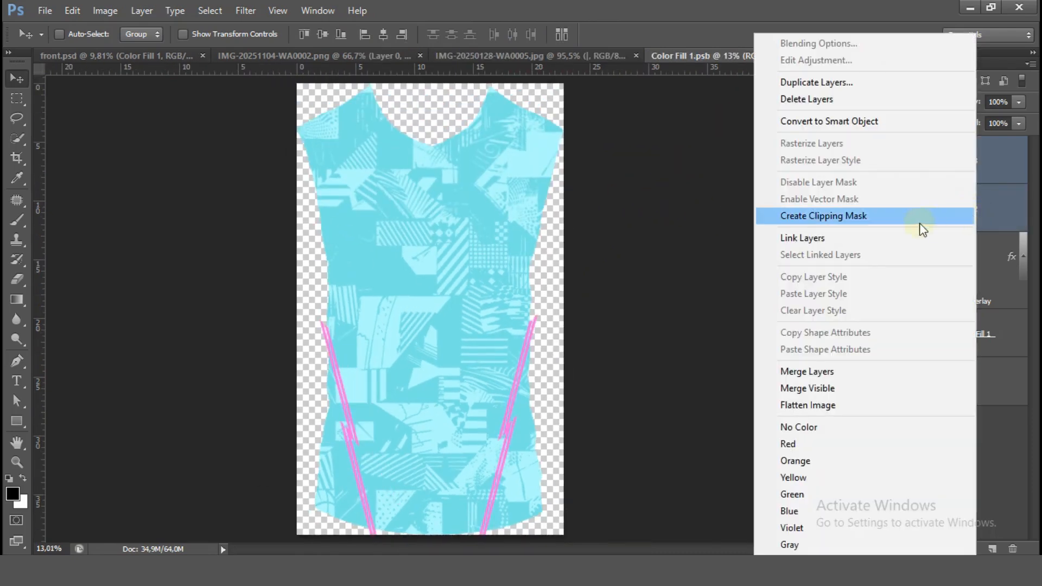
pyautogui.click(894, 217)
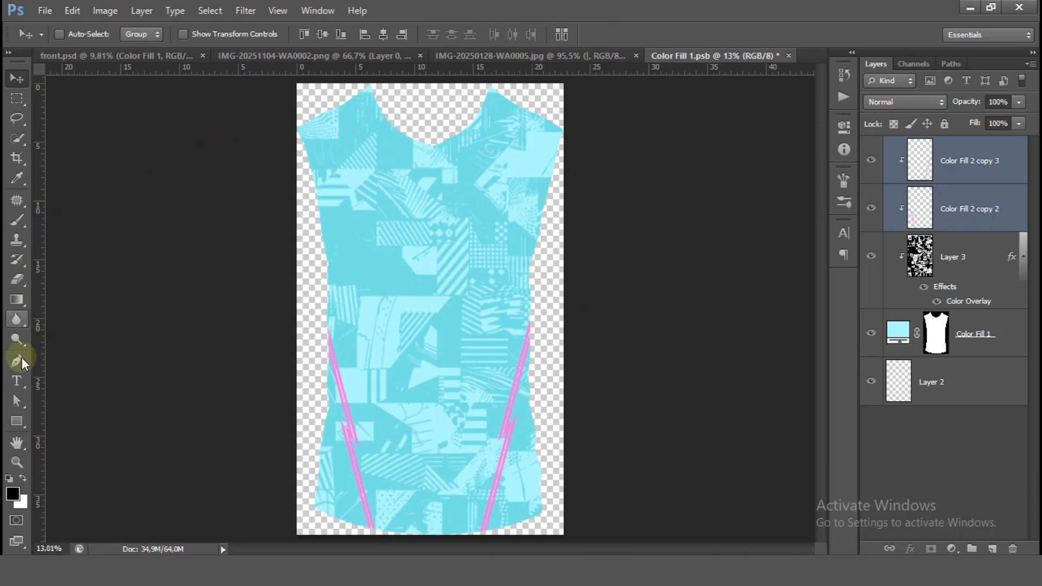
# - Add a white text layer reading "MAFAZA STUDIO" on the shirt's chest
pyautogui.click(17, 381)
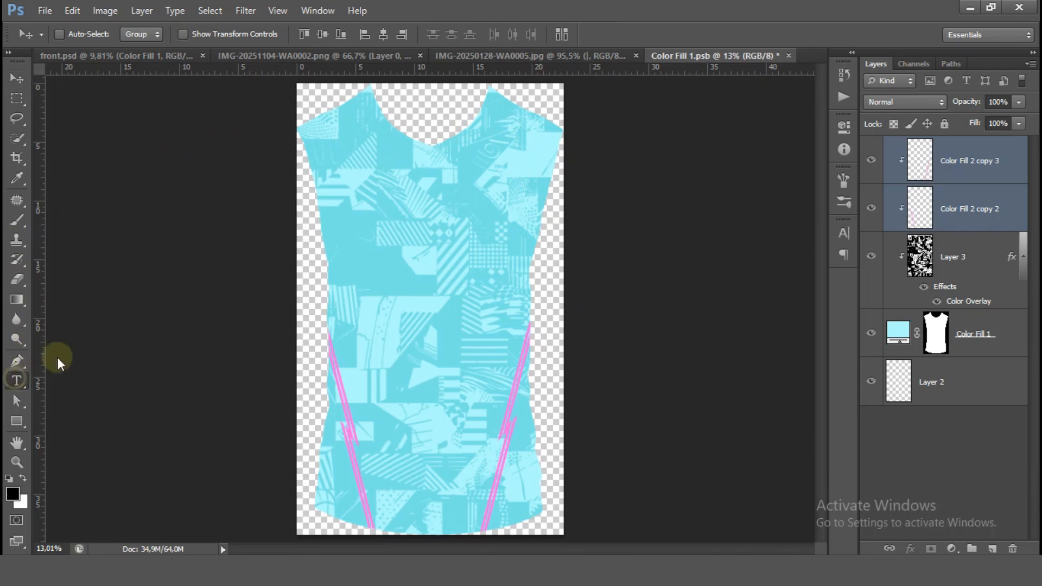
pyautogui.click(420, 246)
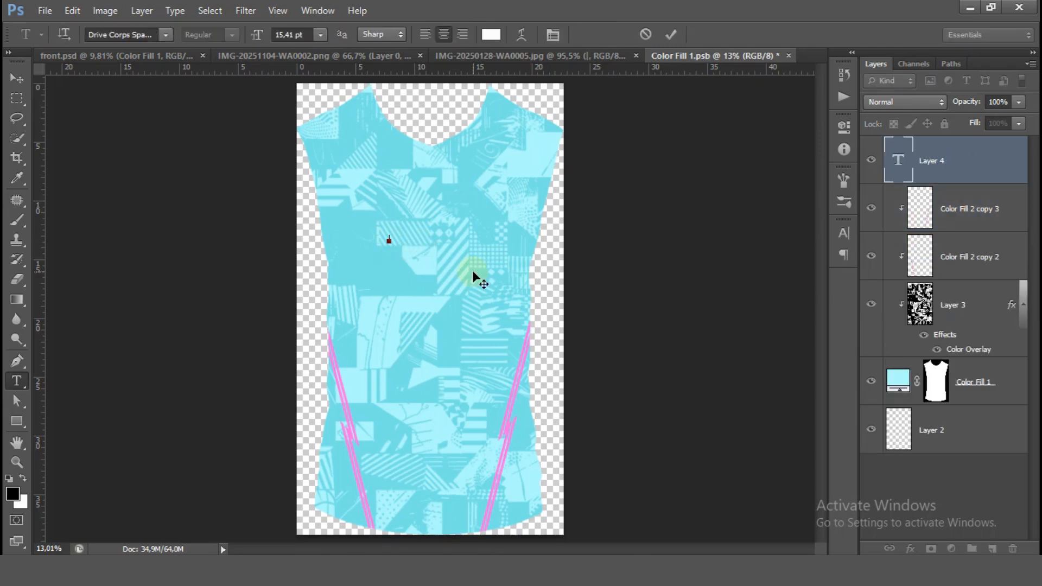
pyautogui.write('S')
pyautogui.write('PONSOR')
pyautogui.hotkey('ctrl', '+')
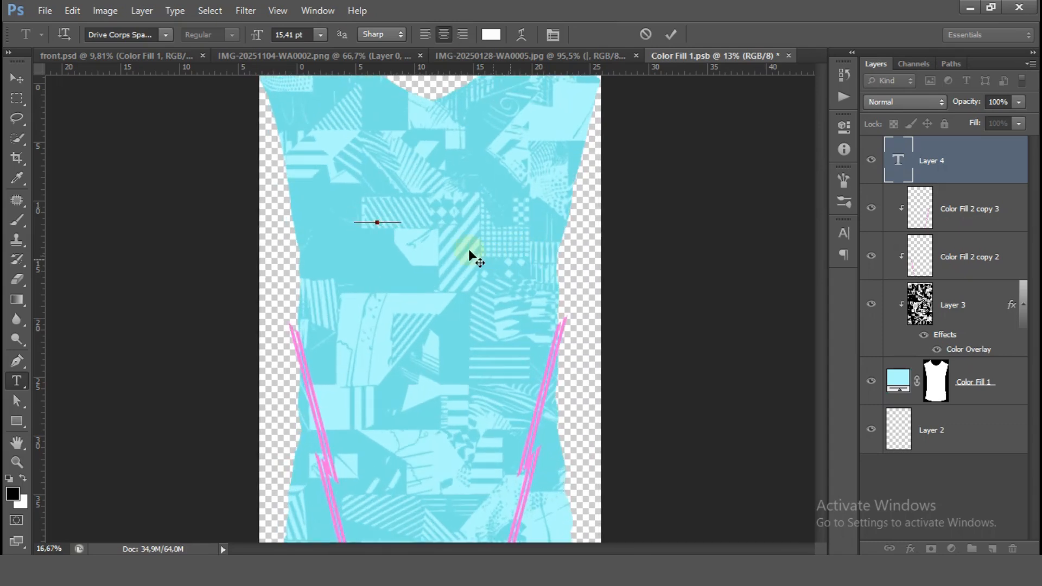
pyautogui.click(27, 75)
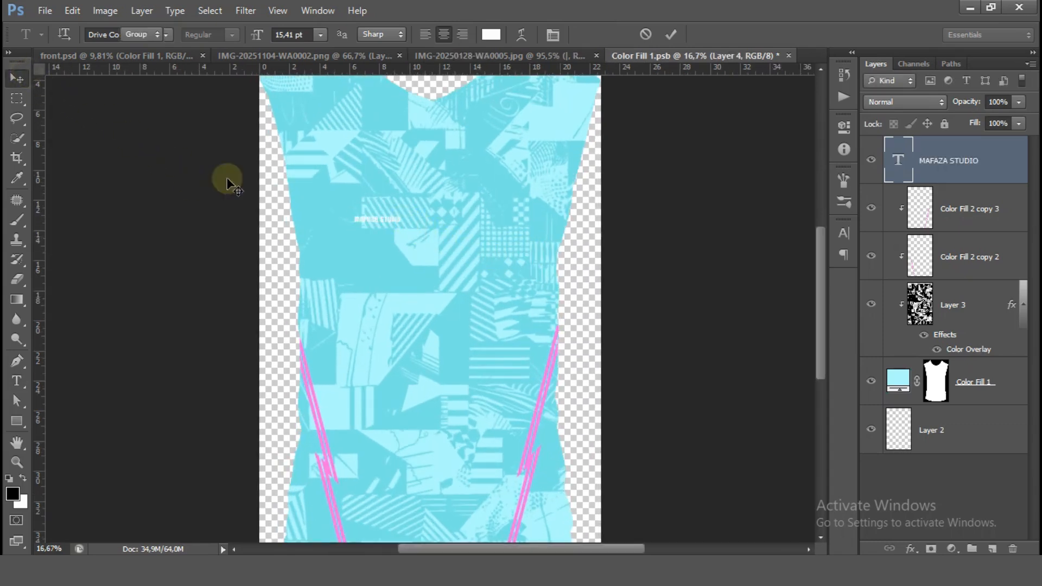
# - Enlarge the MAFAZA STUDIO text and center it across the shirt's chest
pyautogui.hotkey('ctrl', 't')
pyautogui.moveTo(410, 229); pyautogui.dragTo(506, 274)
pyautogui.press('Return')
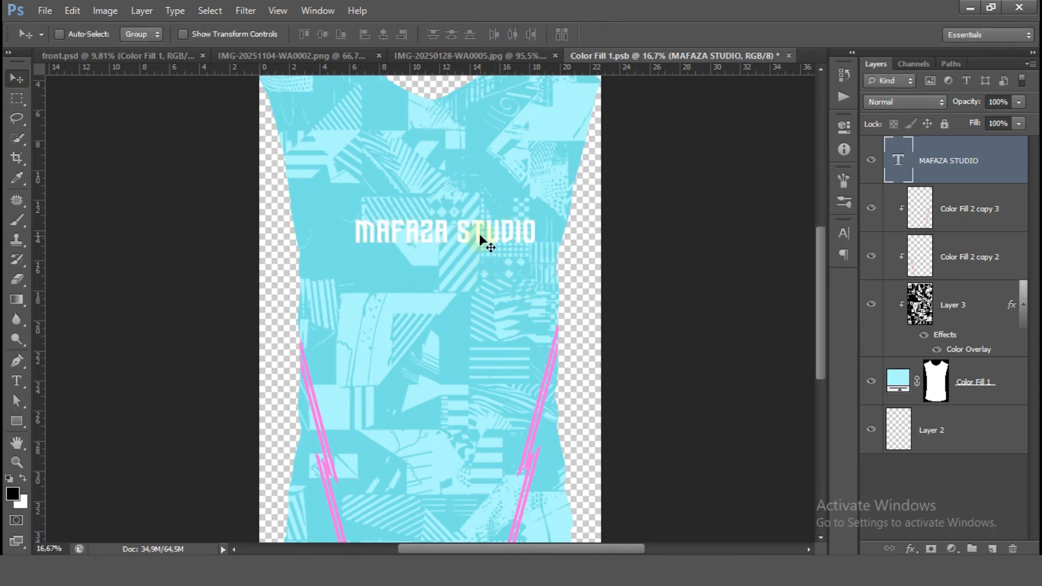
pyautogui.hotkey('ctrl', '+')
pyautogui.hotkey('ctrl', '+')
pyautogui.moveTo(493, 213); pyautogui.dragTo(469, 302)
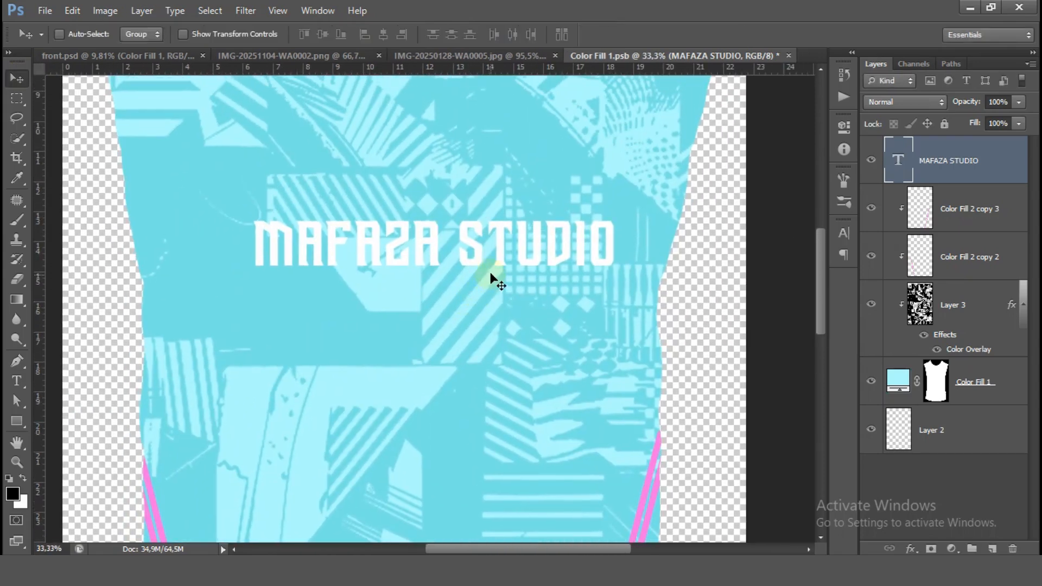
pyautogui.moveTo(501, 256); pyautogui.dragTo(511, 326)
pyautogui.hotkey('ctrl', '-')
pyautogui.moveTo(467, 352); pyautogui.dragTo(465, 365)
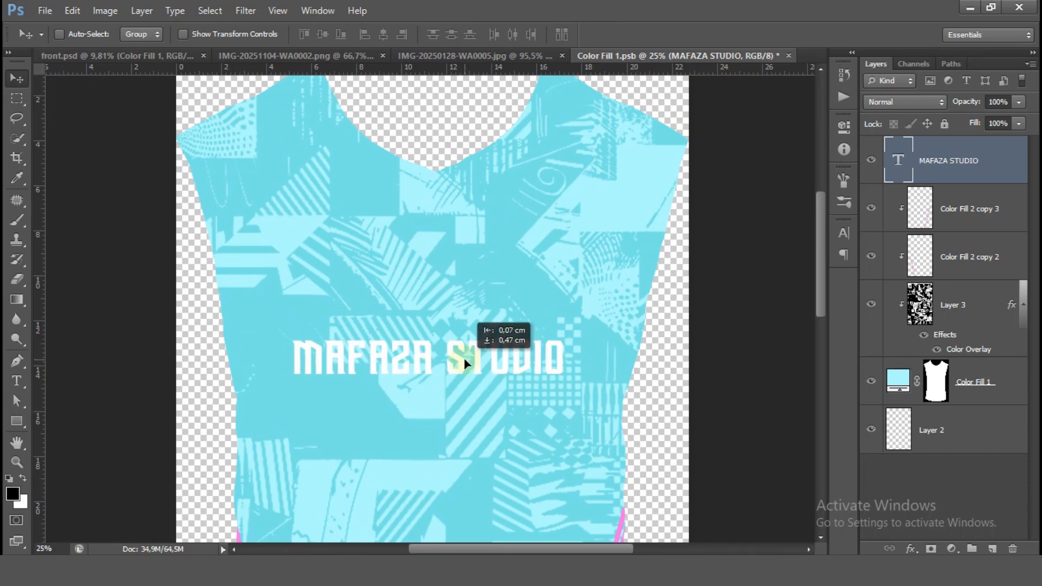
# - Copy the volleyball logo from IMG-20250128-WA0005.jpg into the shirt artwork, scale it to about 80%, and place it above the text's right end
pyautogui.click(507, 56)
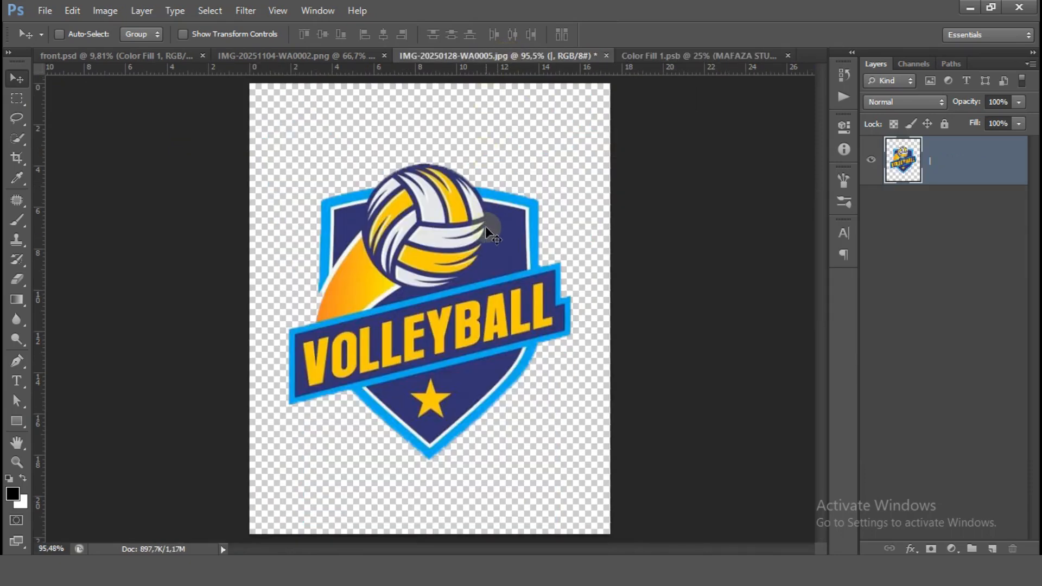
pyautogui.moveTo(600, 134); pyautogui.dragTo(545, 269)
pyautogui.hotkey('ctrl', 't')
pyautogui.hotkey('ctrl', '-')
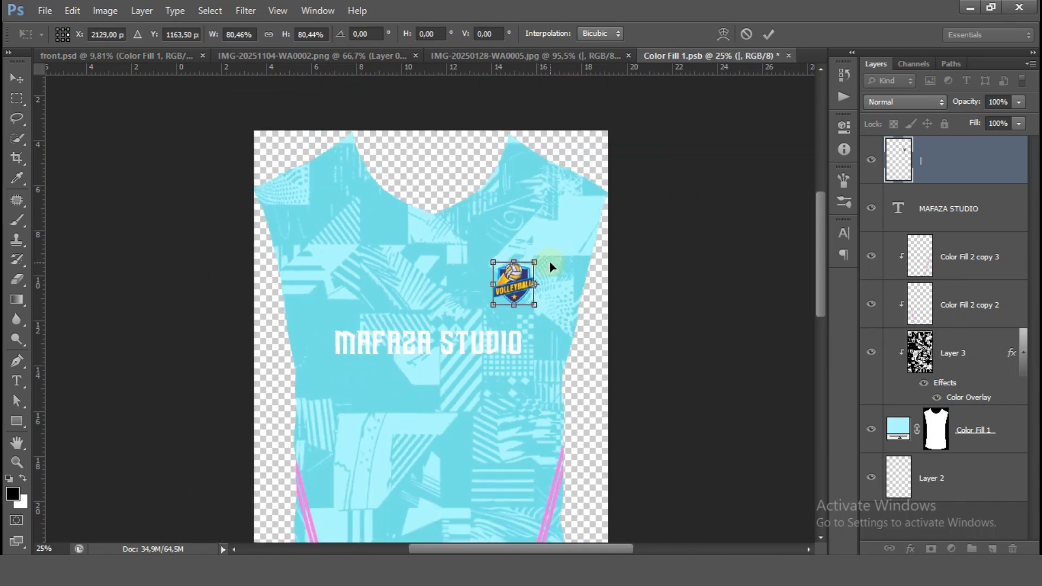
pyautogui.press('Right')
pyautogui.press('Right')
pyautogui.press('Right')
pyautogui.press('Right')
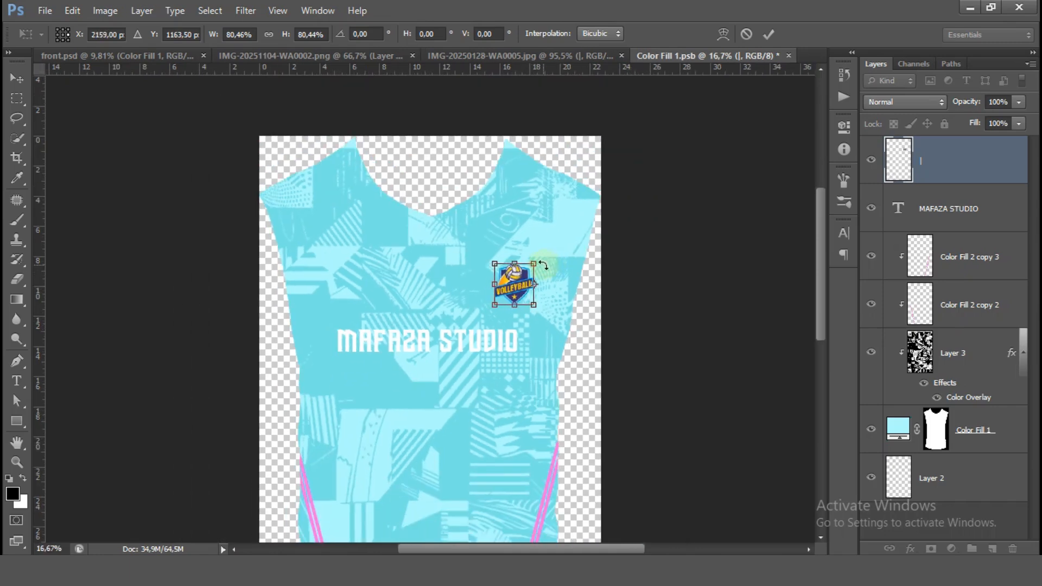
pyautogui.click(768, 34)
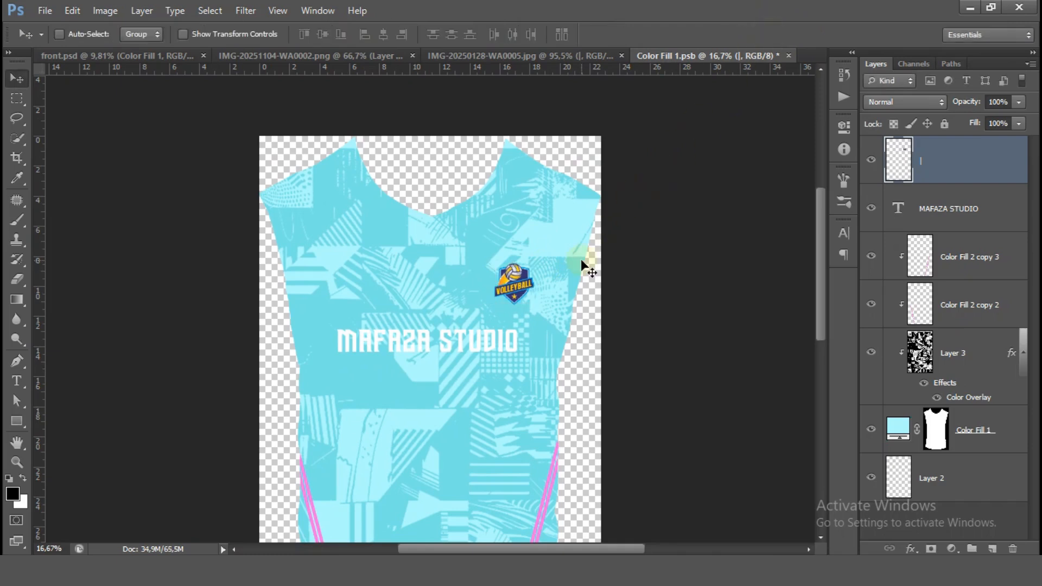
# - Save and close the Color Fill 1 shirt artwork, and check the updated design in front.psd
pyautogui.hotkey('ctrl', '0')
pyautogui.click(788, 56)
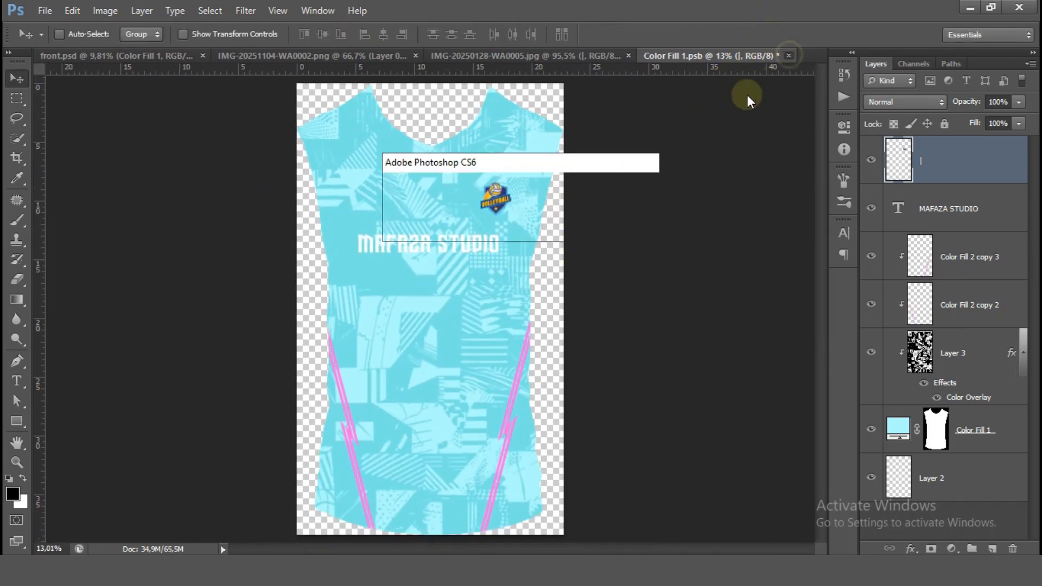
pyautogui.click(458, 226)
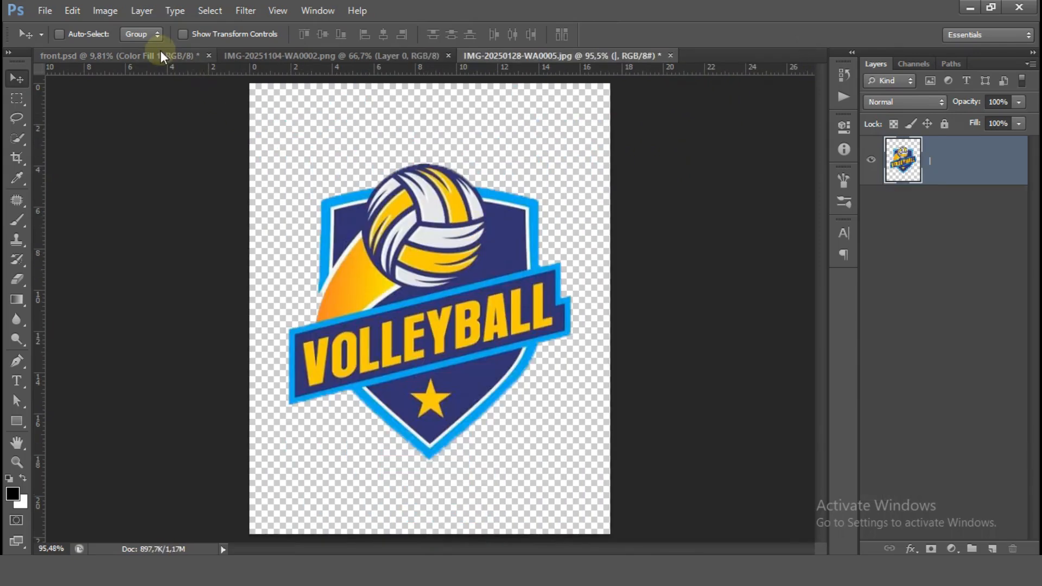
pyautogui.click(161, 53)
pyautogui.hotkey('ctrl', '+')
pyautogui.hotkey('ctrl', '+')
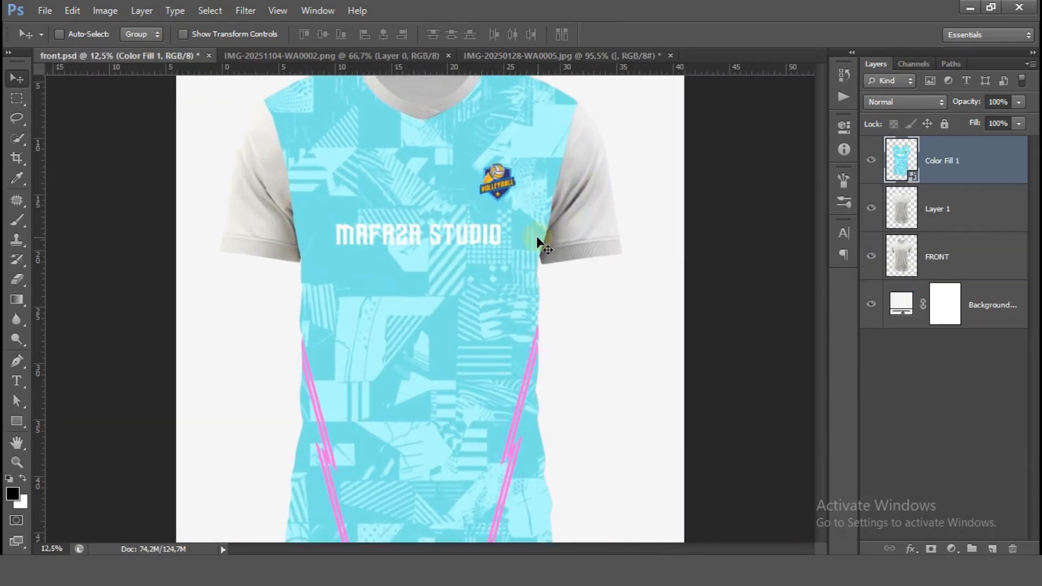
pyautogui.moveTo(495, 223); pyautogui.dragTo(492, 270)
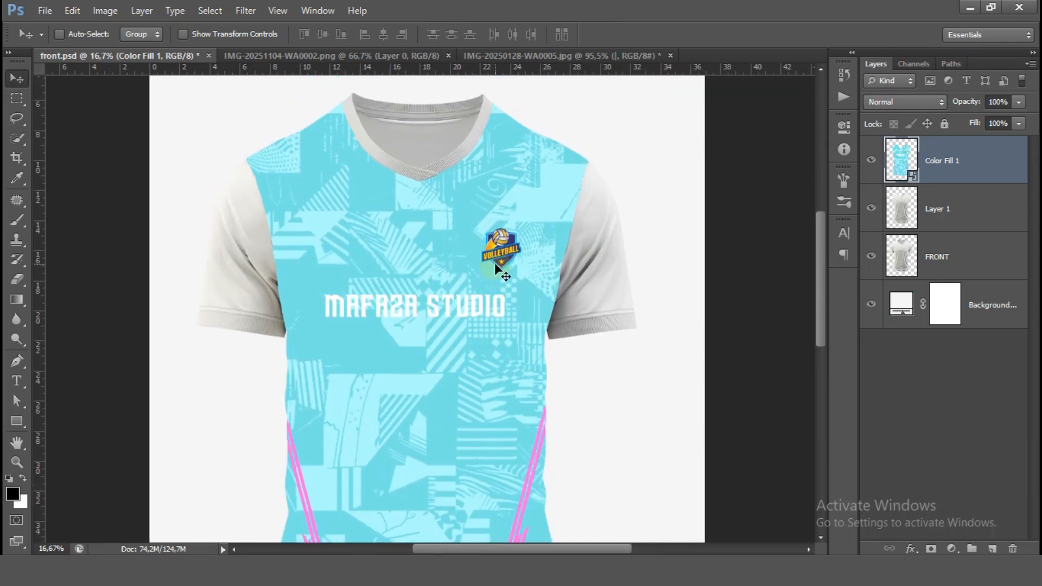
pyautogui.hotkey('ctrl', '0')
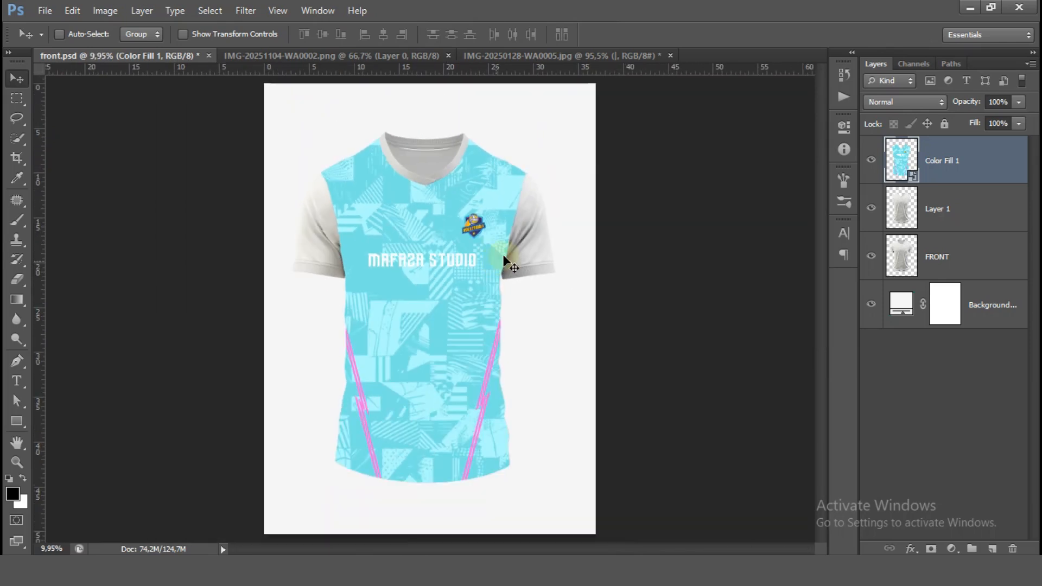
# - Set the Color Fill 1 layer's blend mode to Linear Burn so the fabric folds show through the design
pyautogui.click(904, 102)
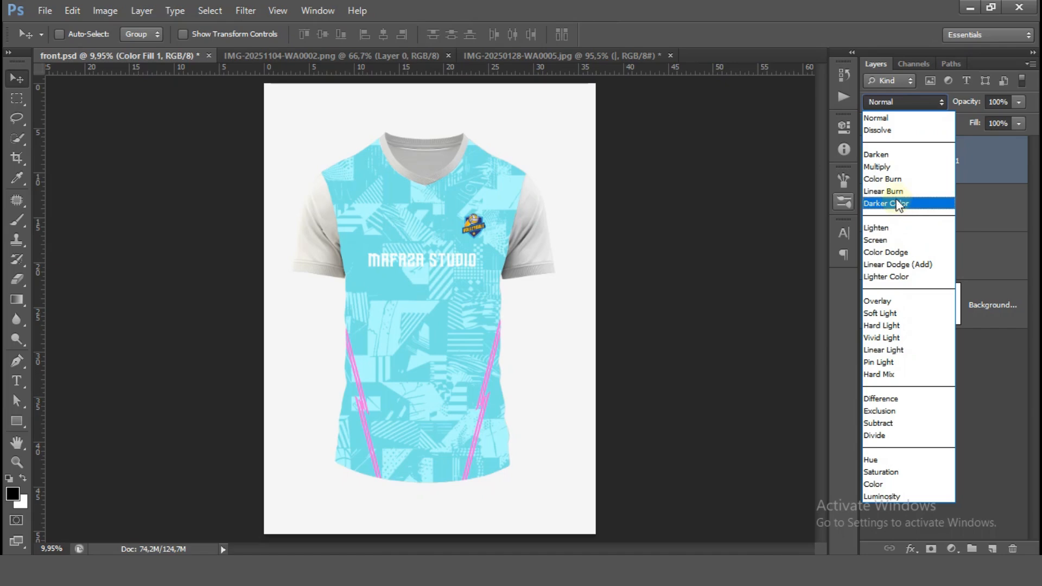
pyautogui.click(896, 191)
pyautogui.hotkey('ctrl', '+')
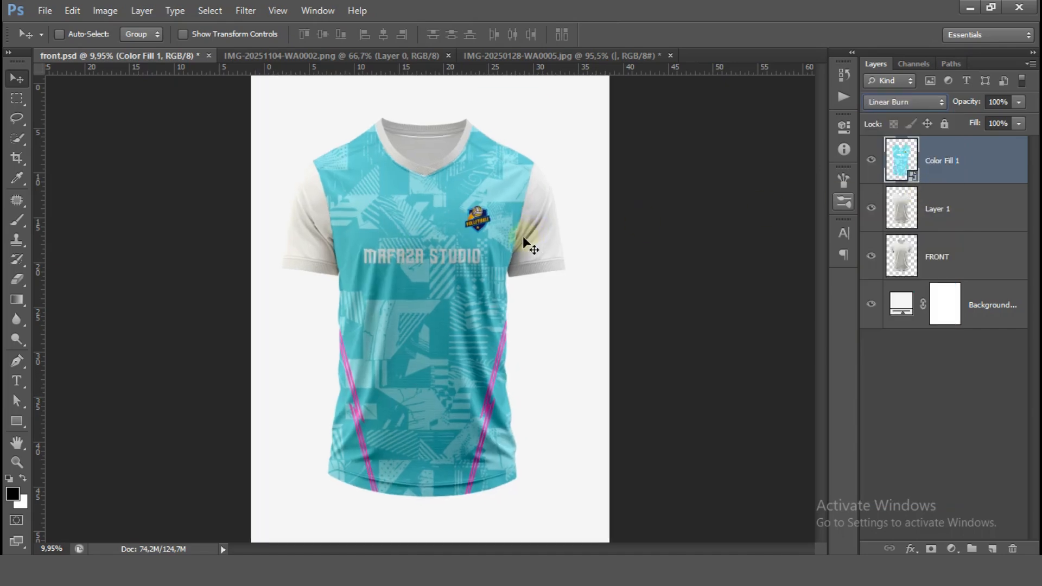
pyautogui.hotkey('ctrl', '+')
pyautogui.moveTo(498, 223); pyautogui.dragTo(483, 298)
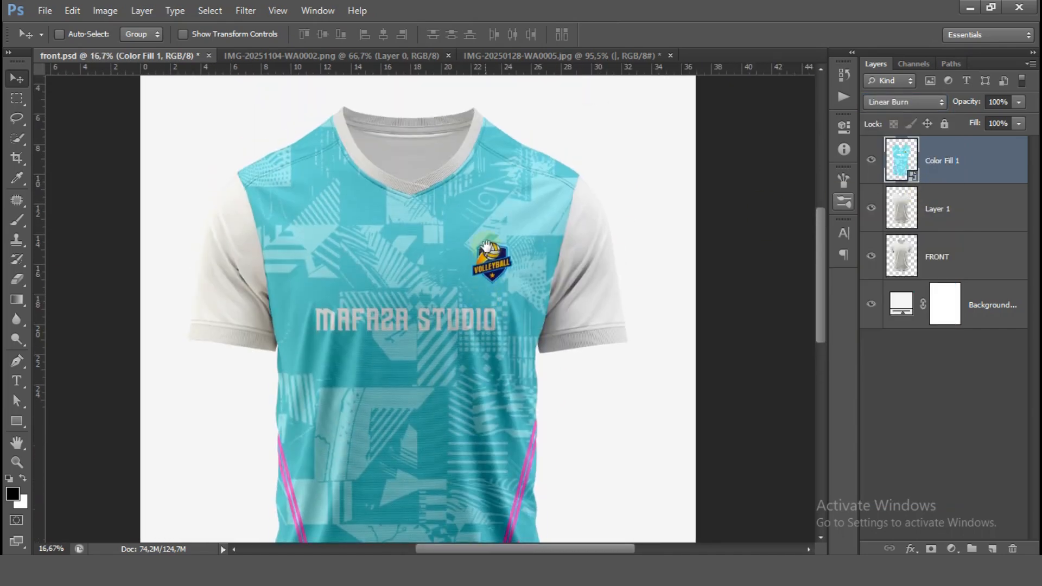
pyautogui.moveTo(486, 247); pyautogui.dragTo(489, 210)
pyautogui.hotkey('ctrl', '0')
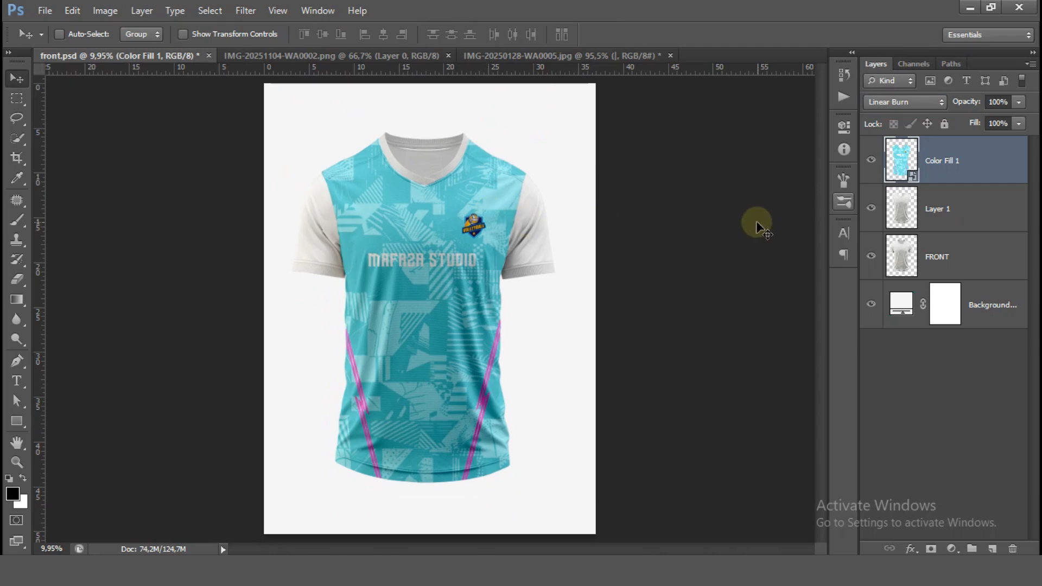
# - Start a Pen path beside the logo-side sleeve, running from the shoulder down just inside the armhole seam to the underarm
pyautogui.hotkey('ctrl', '+')
pyautogui.hotkey('ctrl', '+')
pyautogui.moveTo(547, 237); pyautogui.dragTo(411, 326)
pyautogui.hotkey('ctrl', '+')
pyautogui.hotkey('ctrl', '+')
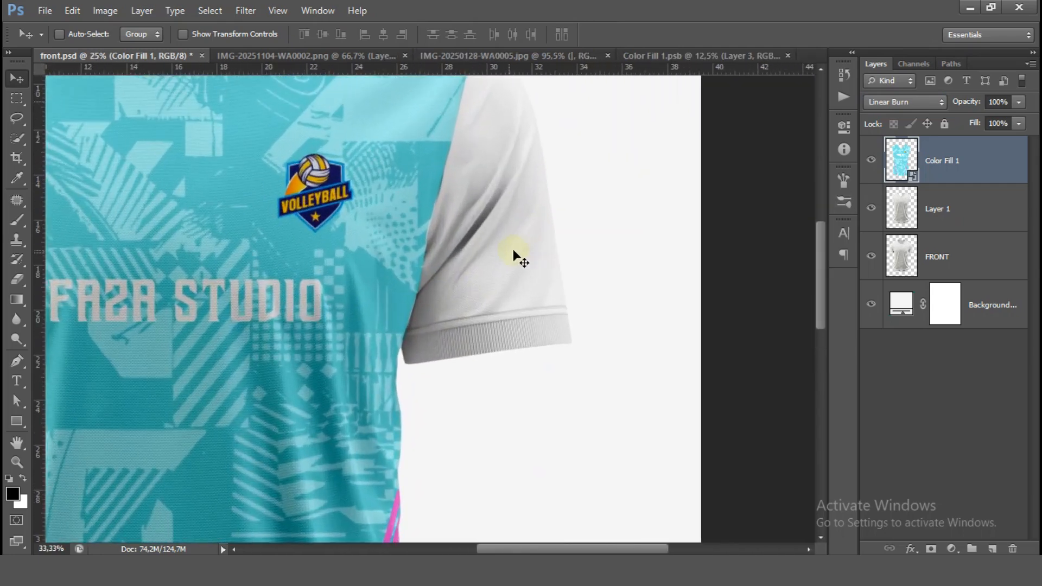
pyautogui.hotkey('ctrl', '+')
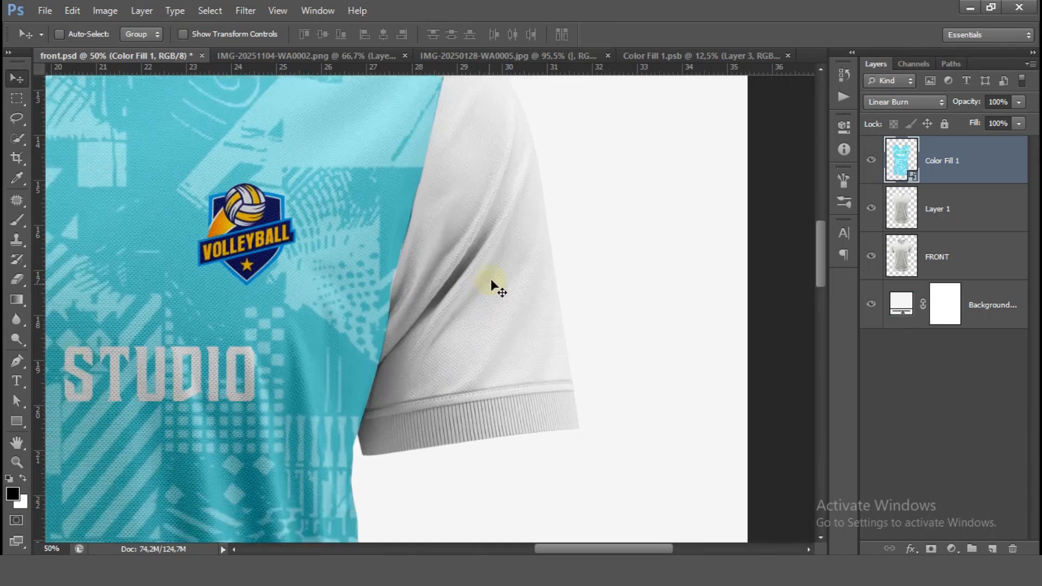
pyautogui.hotkey('ctrl', '-')
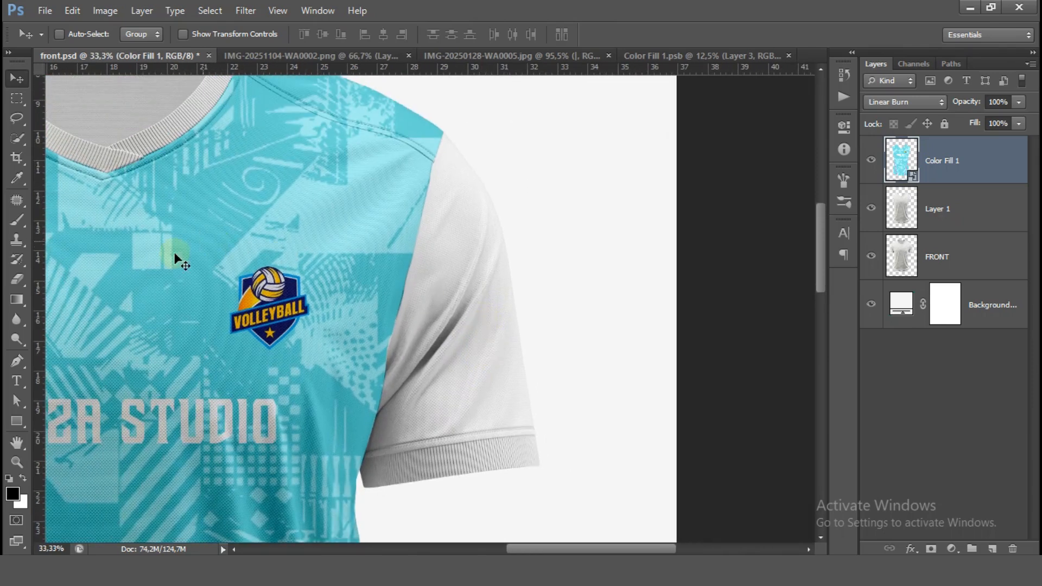
pyautogui.click(17, 361)
pyautogui.hotkey('ctrl', '+')
pyautogui.scroll(3, 470, 277)
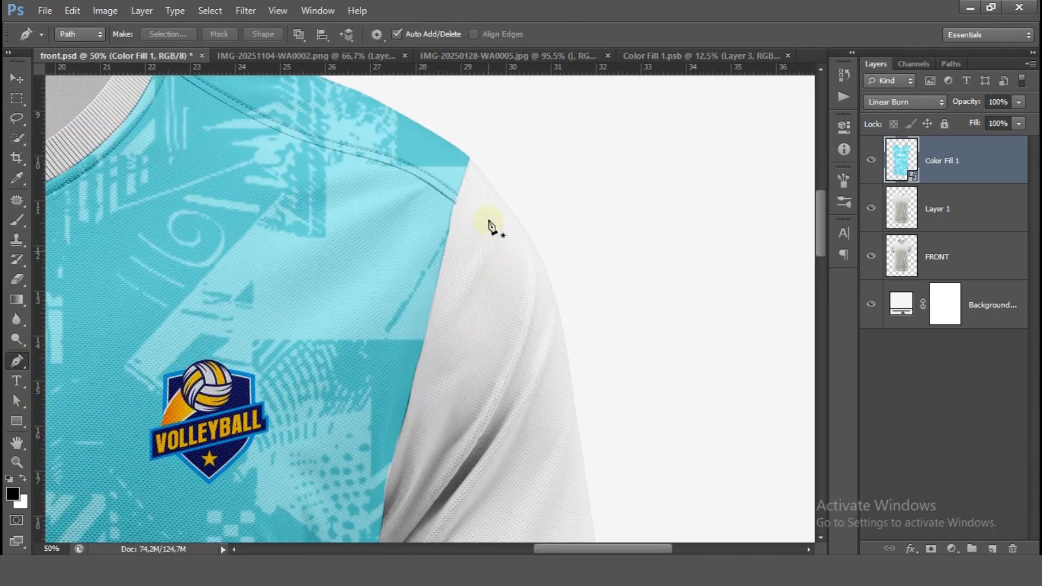
pyautogui.click(470, 136)
pyautogui.moveTo(431, 244); pyautogui.dragTo(434, 131)
pyautogui.click(389, 217)
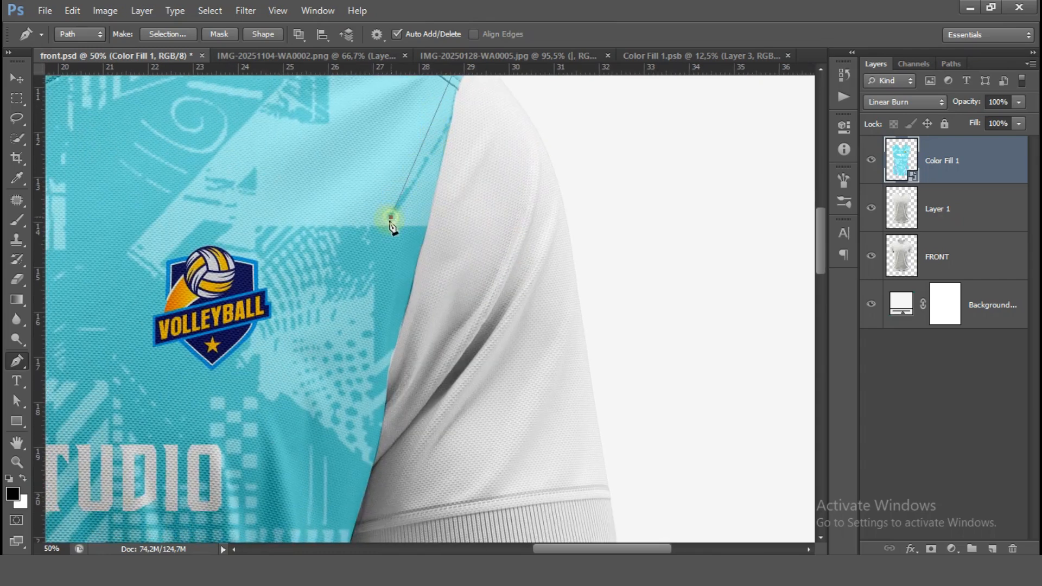
pyautogui.moveTo(380, 311); pyautogui.dragTo(377, 198)
pyautogui.click(344, 341)
pyautogui.click(329, 420)
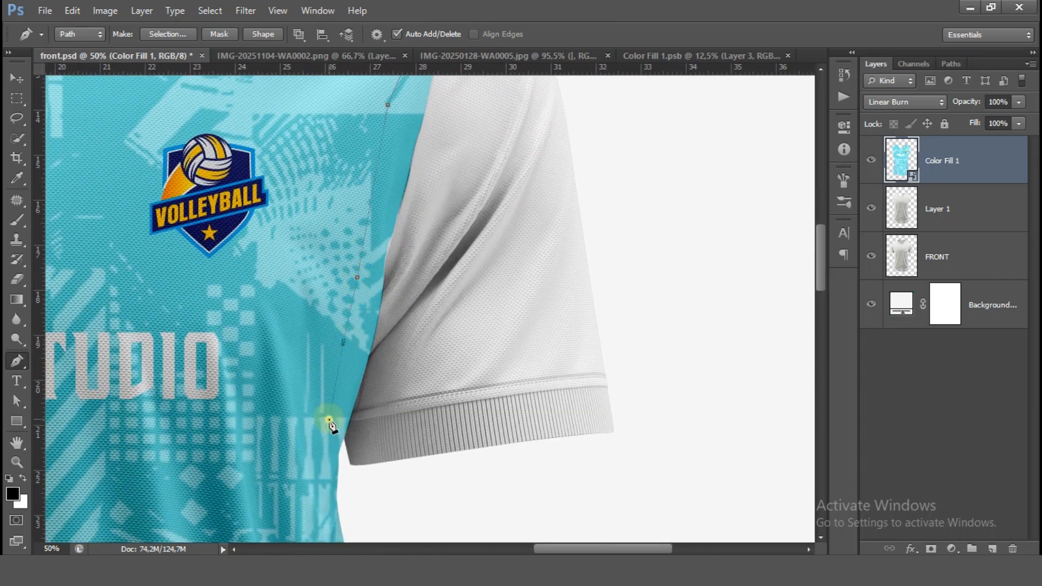
# - Continue the path along the sleeve's cuff seam and around outside its outer edge, closing it at the shoulder
pyautogui.hotkey('ctrl', '+')
pyautogui.click(354, 413)
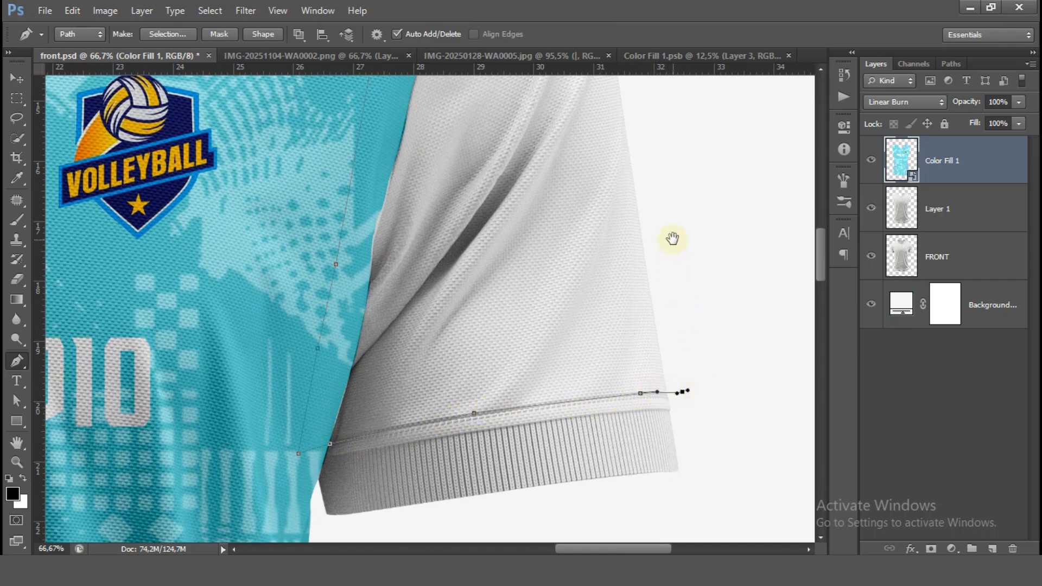
pyautogui.moveTo(673, 239); pyautogui.dragTo(646, 435)
pyautogui.hotkey('ctrl', '-')
pyautogui.moveTo(613, 310); pyautogui.dragTo(612, 403)
pyautogui.moveTo(571, 219); pyautogui.dragTo(569, 211)
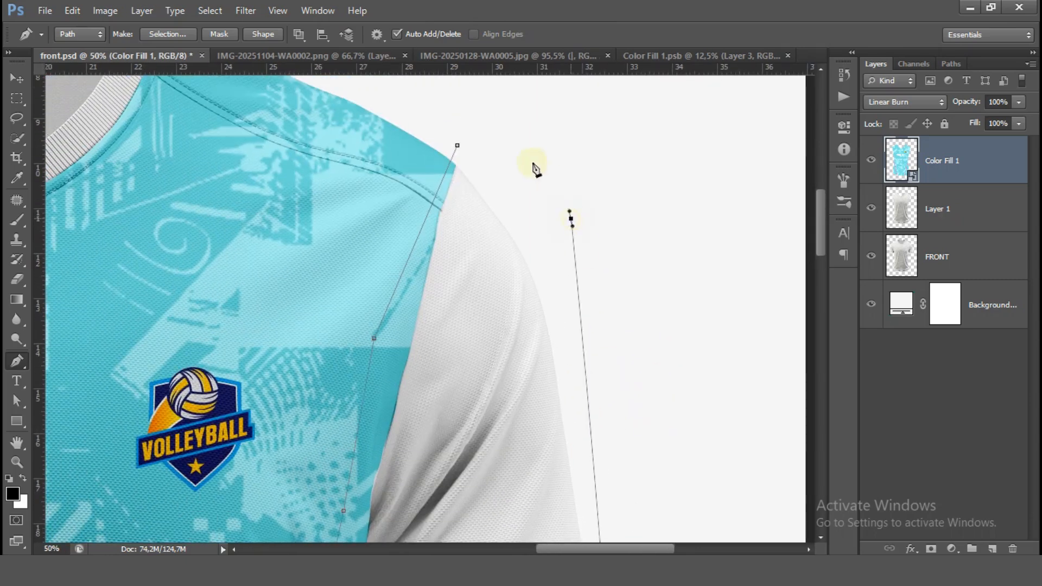
pyautogui.hotkey('ctrl', '-')
# - Convert the sleeve path to a selection and copy that area of the FRONT layer to a new layer
pyautogui.rightClick(449, 245)
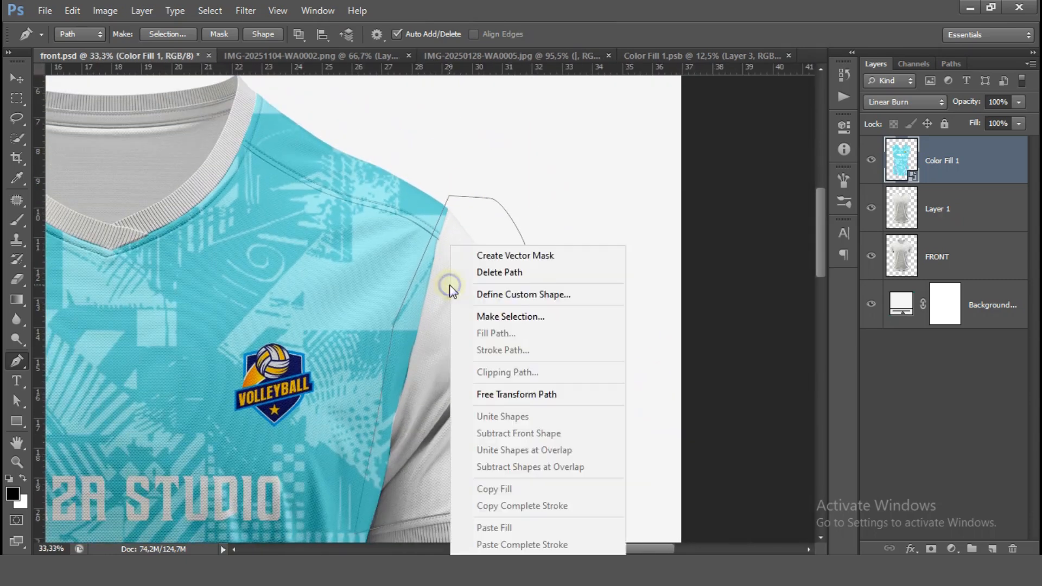
pyautogui.click(532, 317)
pyautogui.click(600, 162)
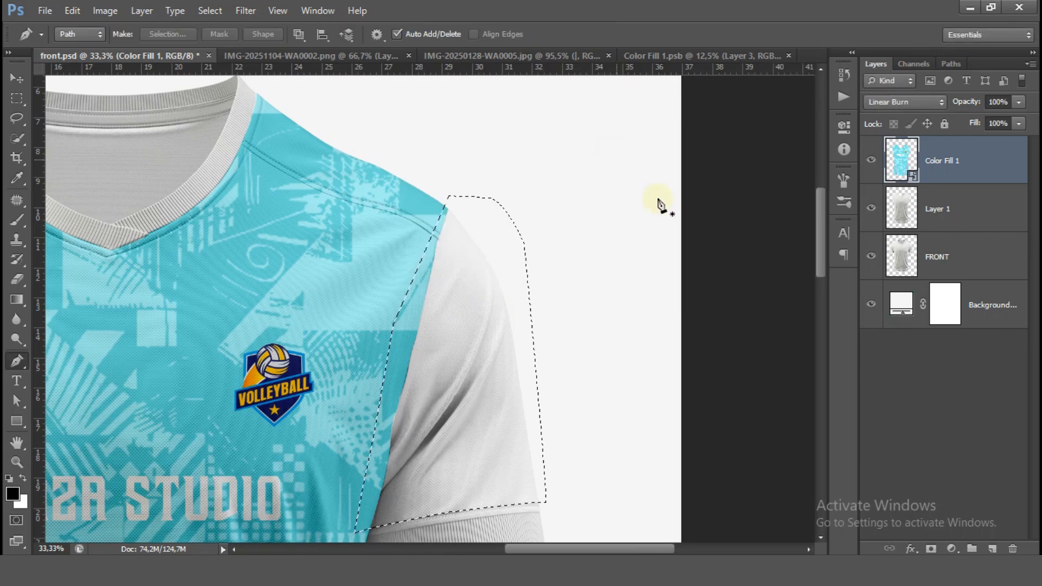
pyautogui.click(975, 257)
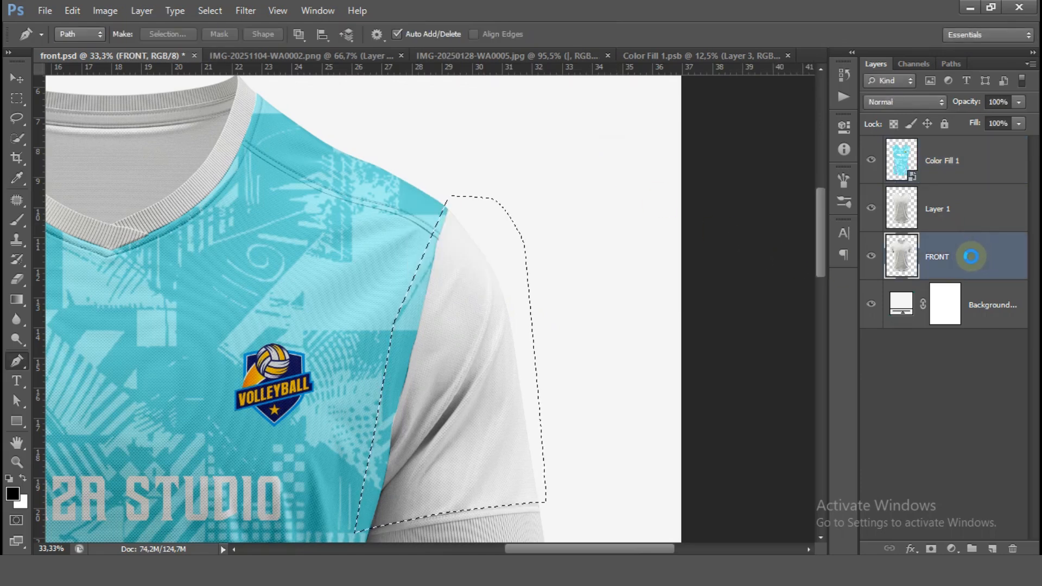
pyautogui.hotkey('ctrl', 'j')
# - Add a white (ffffff) Solid Color fill layer in the shape of the copied sleeve and convert it to a smart object
pyautogui.rightClick(907, 255)
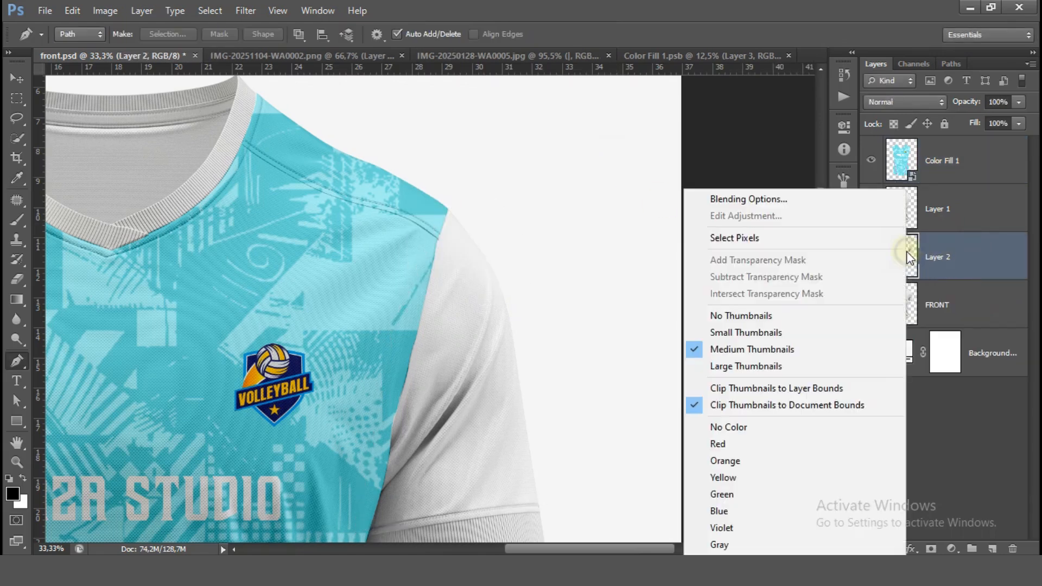
pyautogui.click(809, 239)
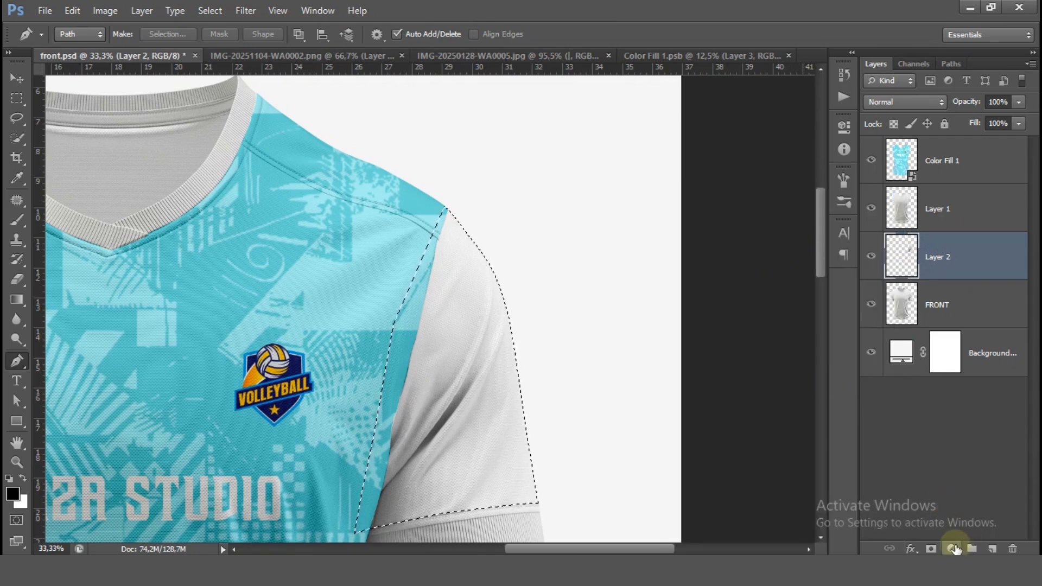
pyautogui.click(951, 548)
pyautogui.click(917, 212)
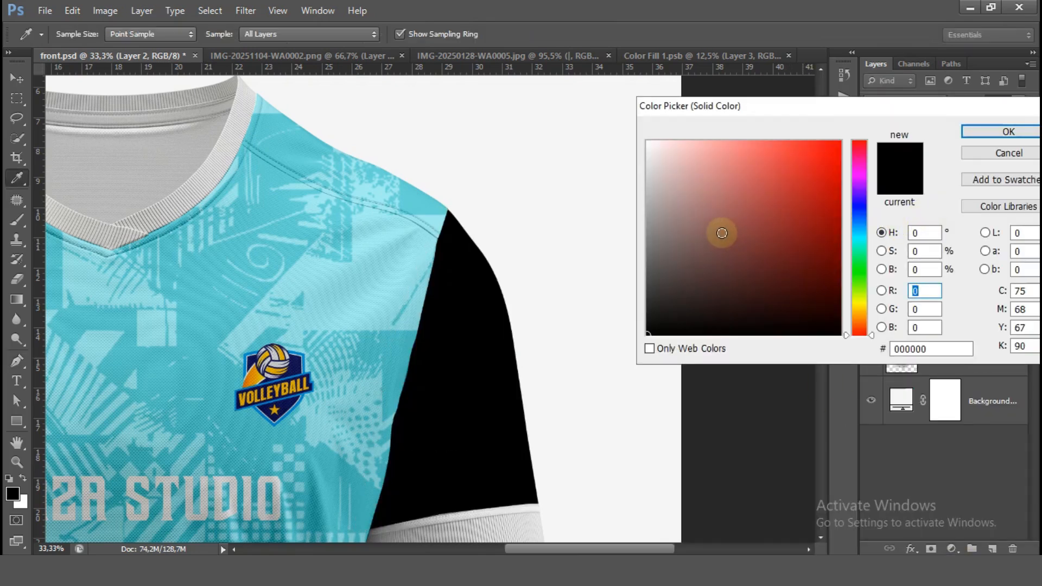
pyautogui.moveTo(656, 165); pyautogui.dragTo(634, 128)
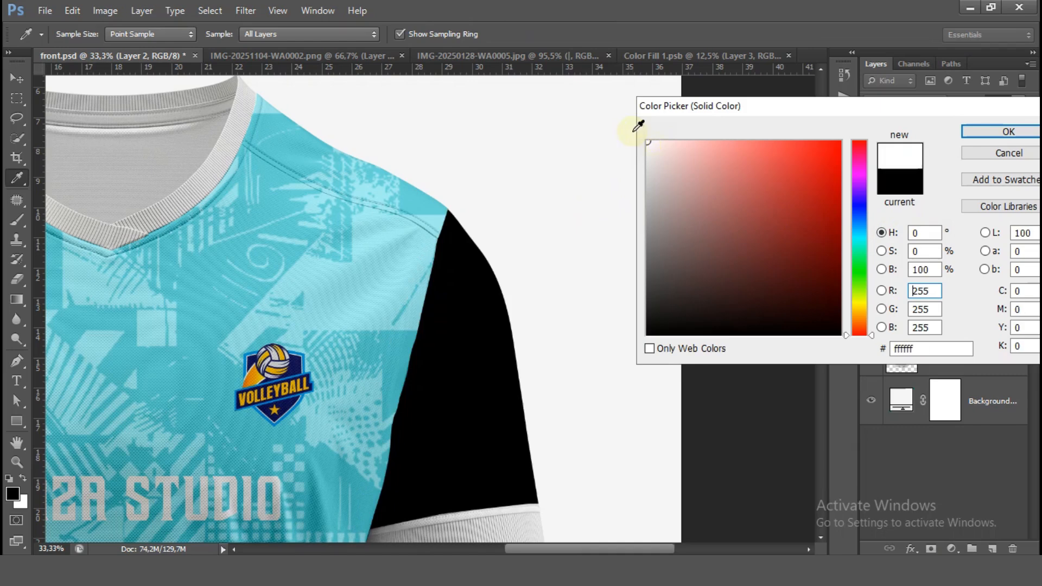
pyautogui.click(1011, 133)
pyautogui.rightClick(1005, 272)
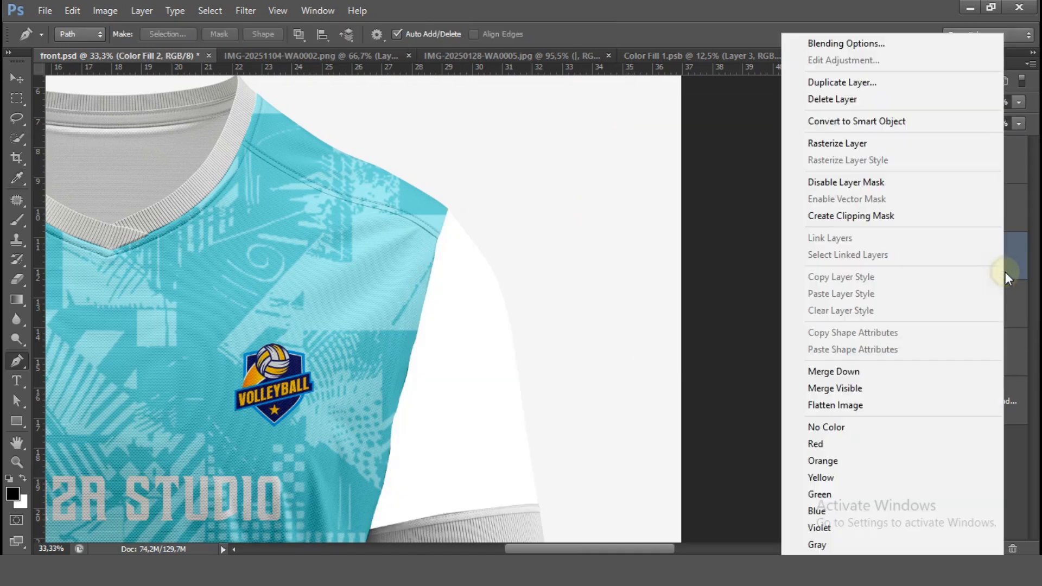
pyautogui.click(841, 122)
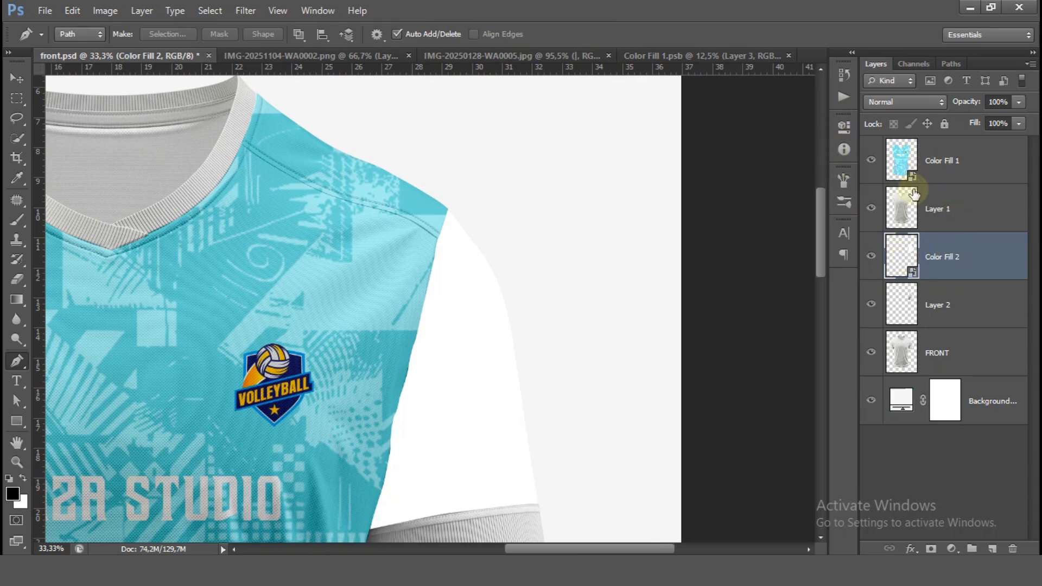
# - Open the Color Fill 1 smart object and sample its darker turquoise as foreground color and light blue b1fafd as background color
pyautogui.doubleClick(904, 165)
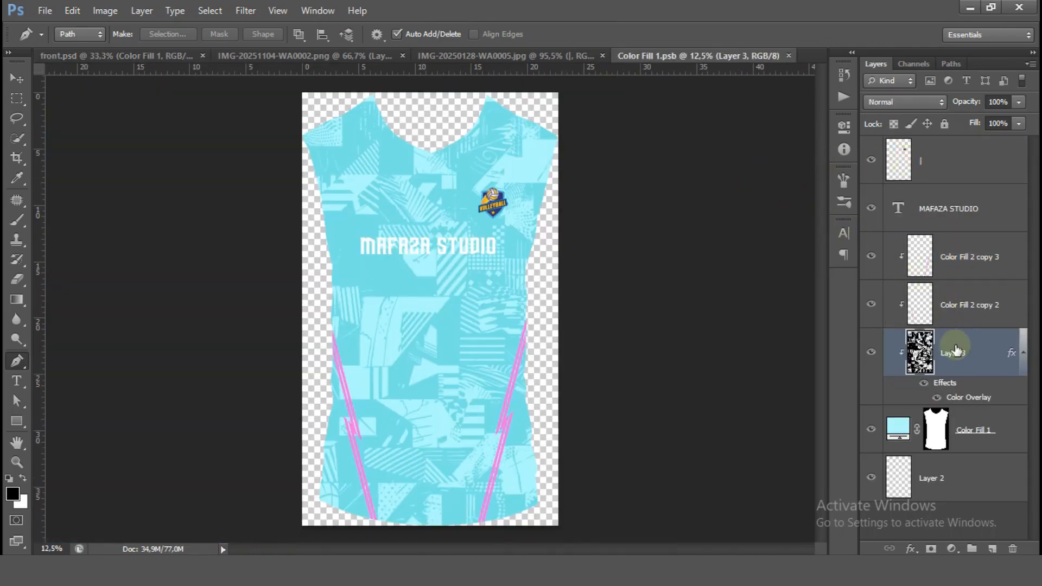
pyautogui.click(16, 498)
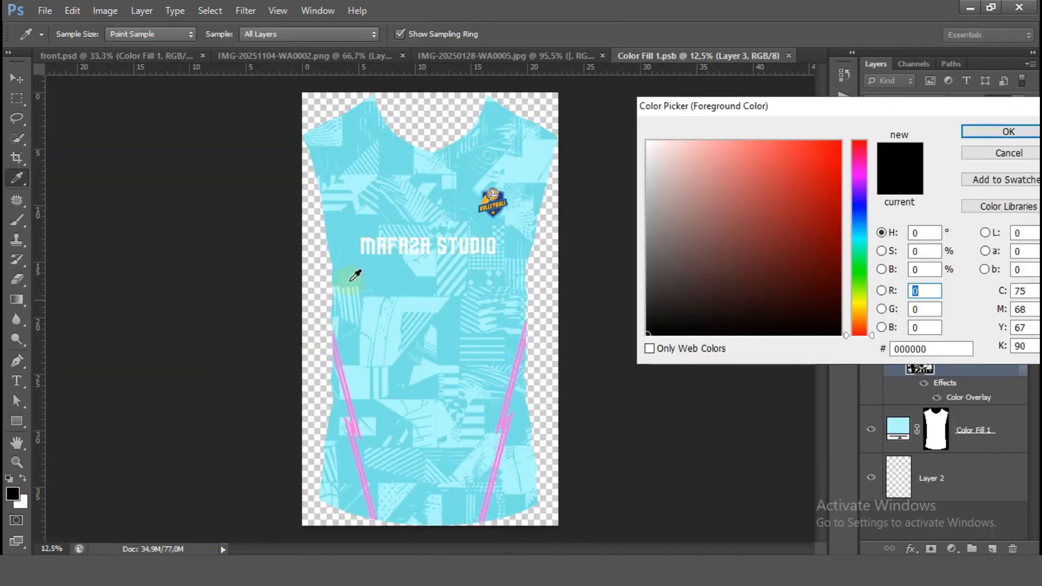
pyautogui.click(360, 242)
pyautogui.click(1009, 132)
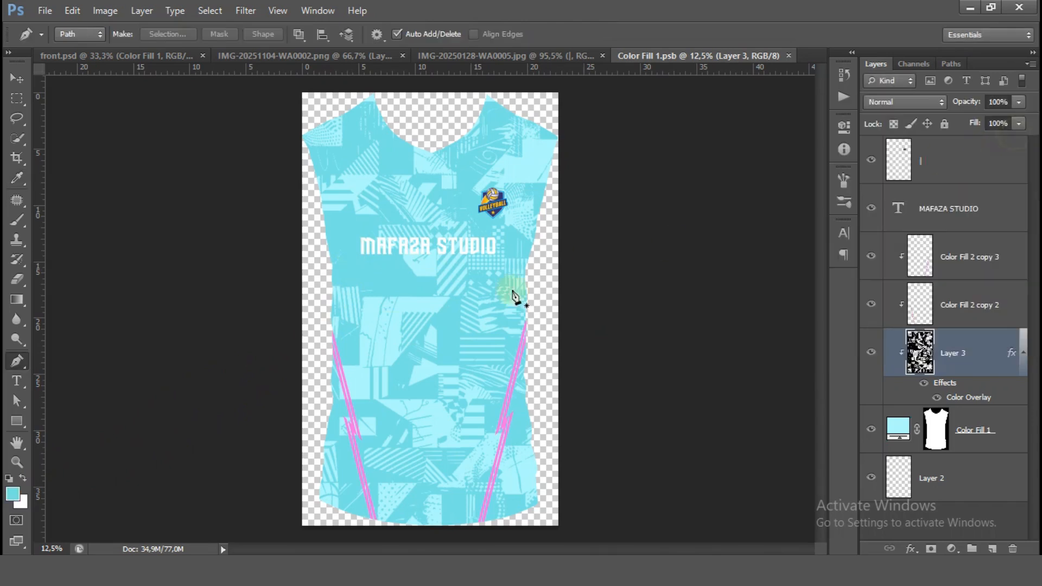
pyautogui.click(21, 502)
pyautogui.click(436, 297)
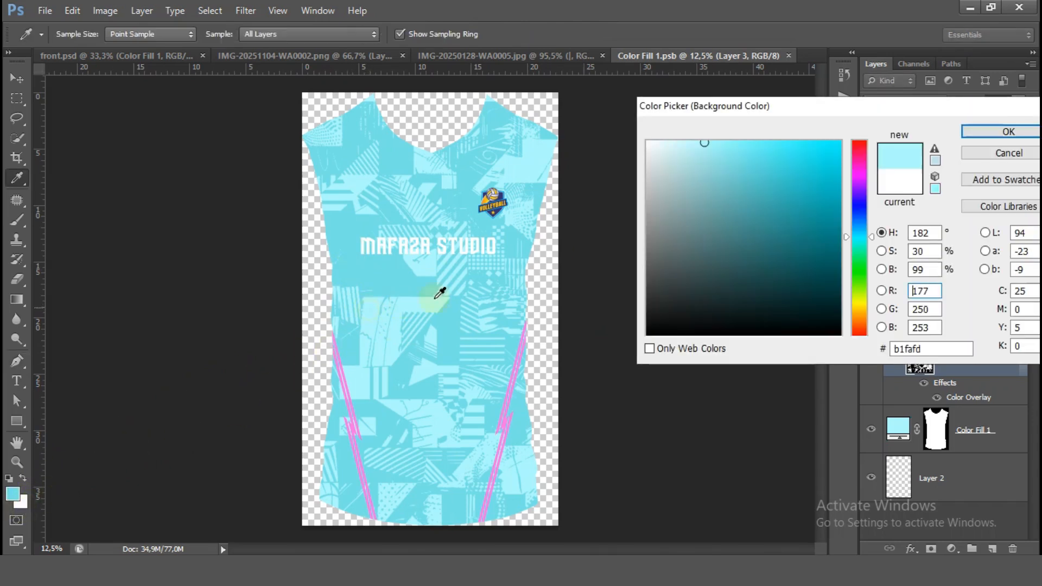
pyautogui.click(963, 136)
pyautogui.press('p')
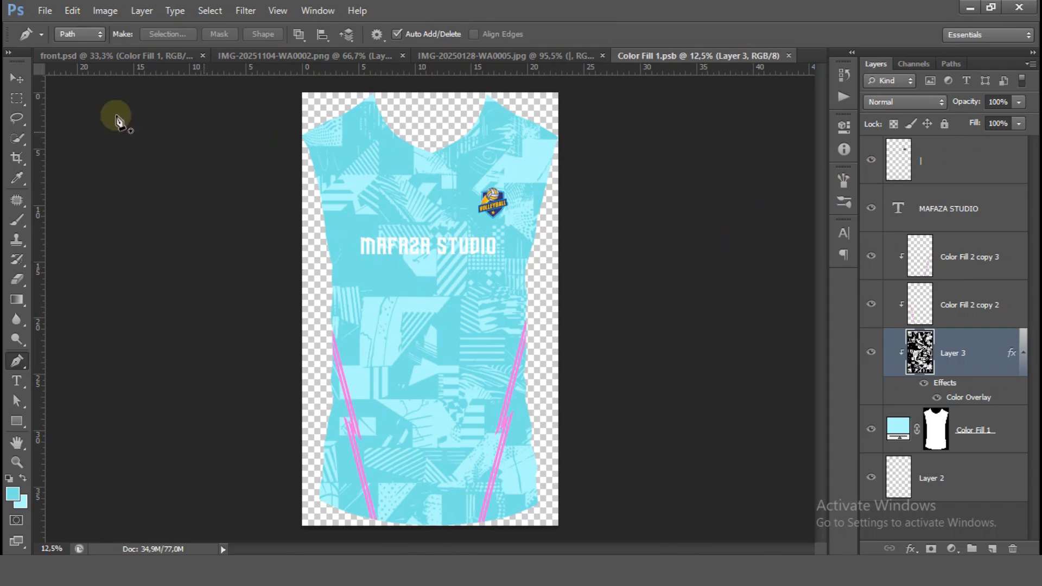
# - Return to front.psd and open the Color Fill 2 sleeve smart object for editing
pyautogui.click(16, 79)
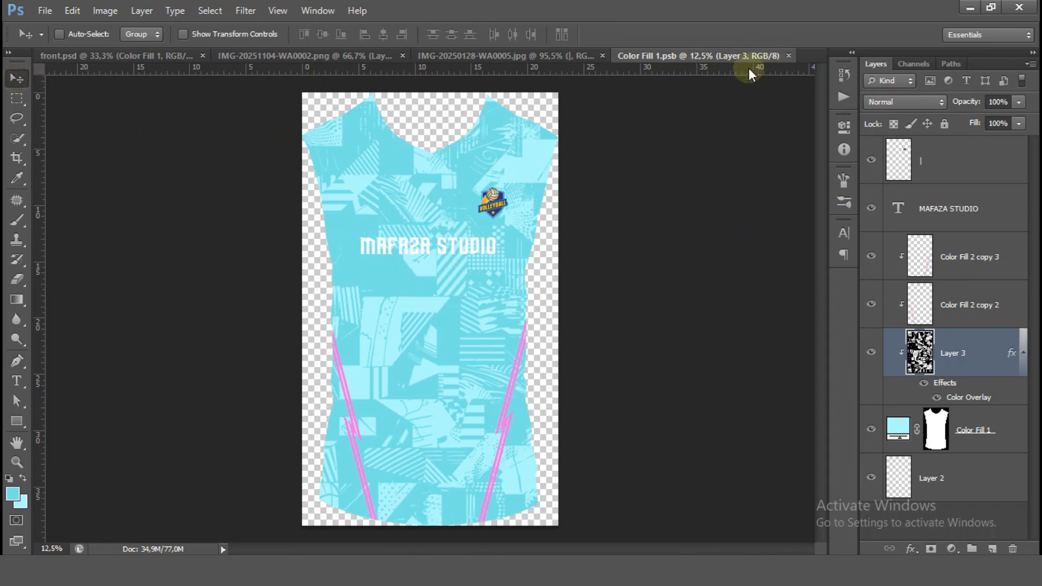
pyautogui.click(157, 56)
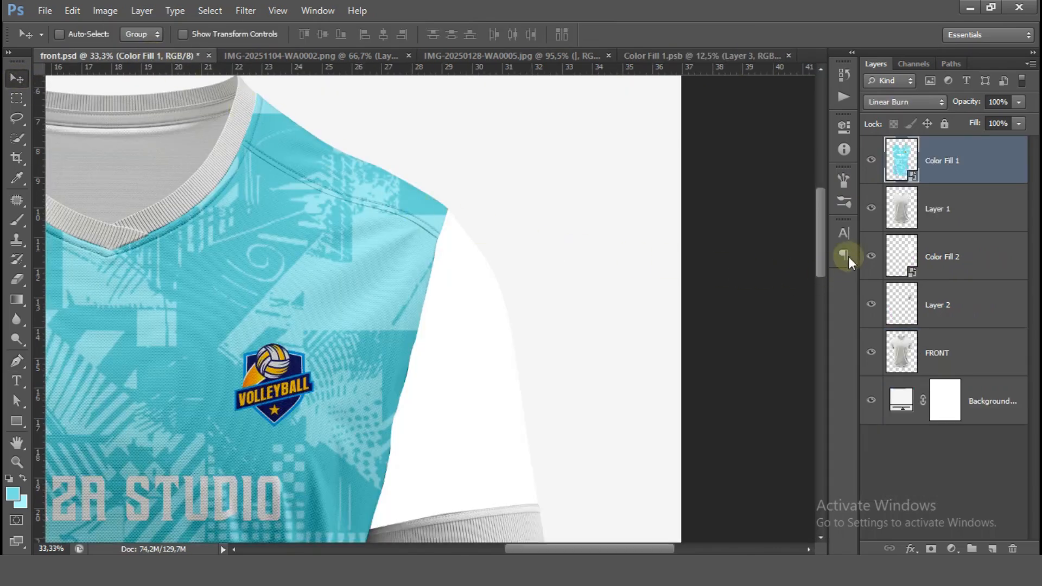
pyautogui.click(901, 263)
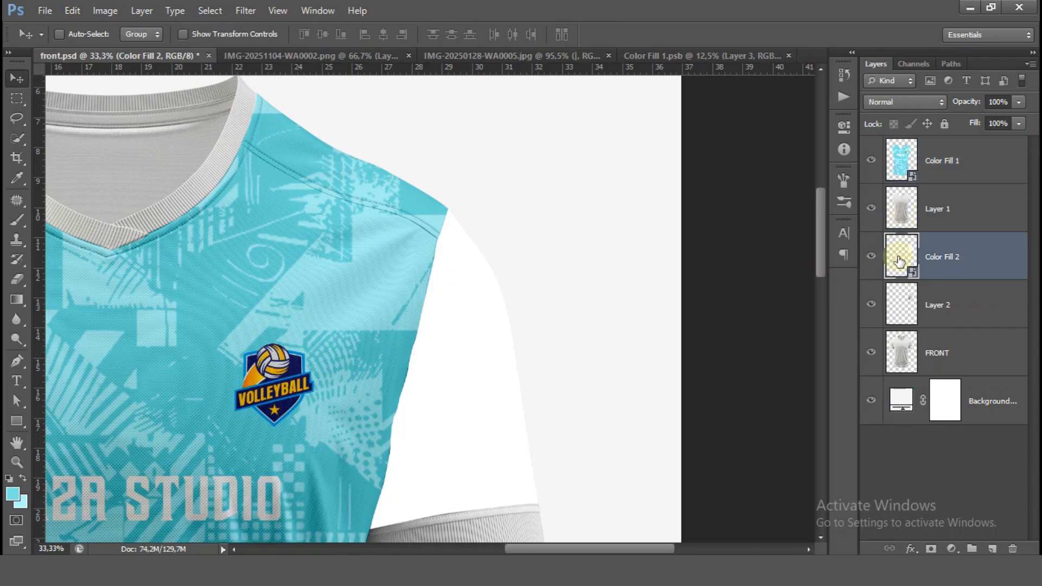
pyautogui.doubleClick(899, 261)
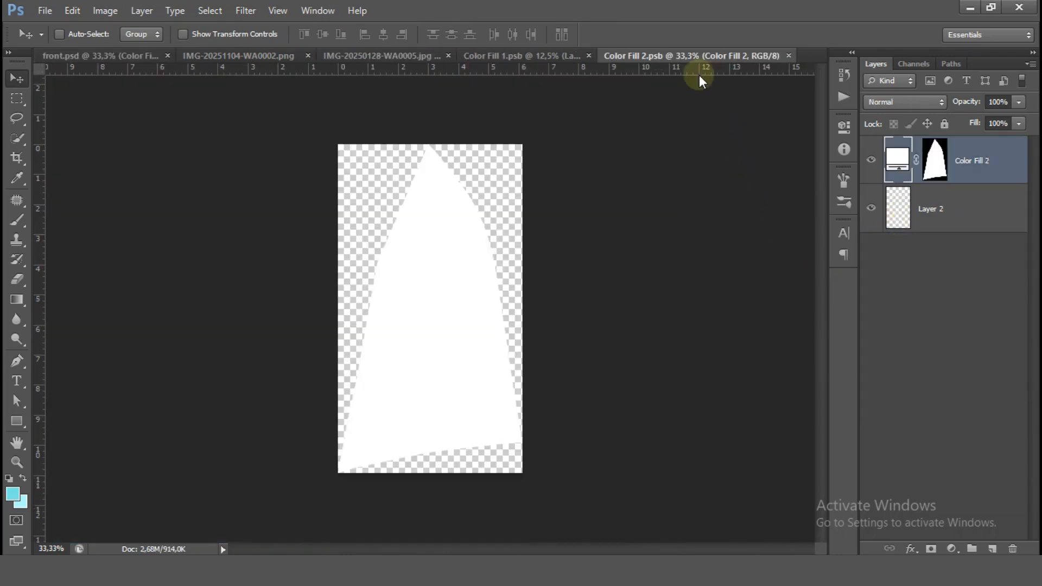
# - Recolor the Color Fill 2 sleeve shape with the light blue background color
pyautogui.click(871, 158)
pyautogui.doubleClick(901, 162)
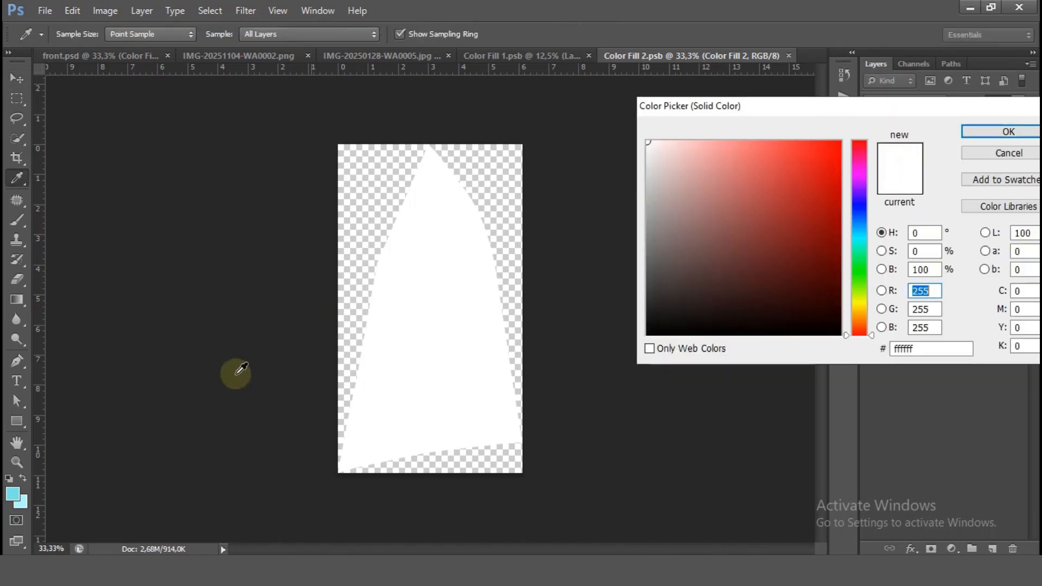
pyautogui.click(22, 503)
pyautogui.click(1001, 132)
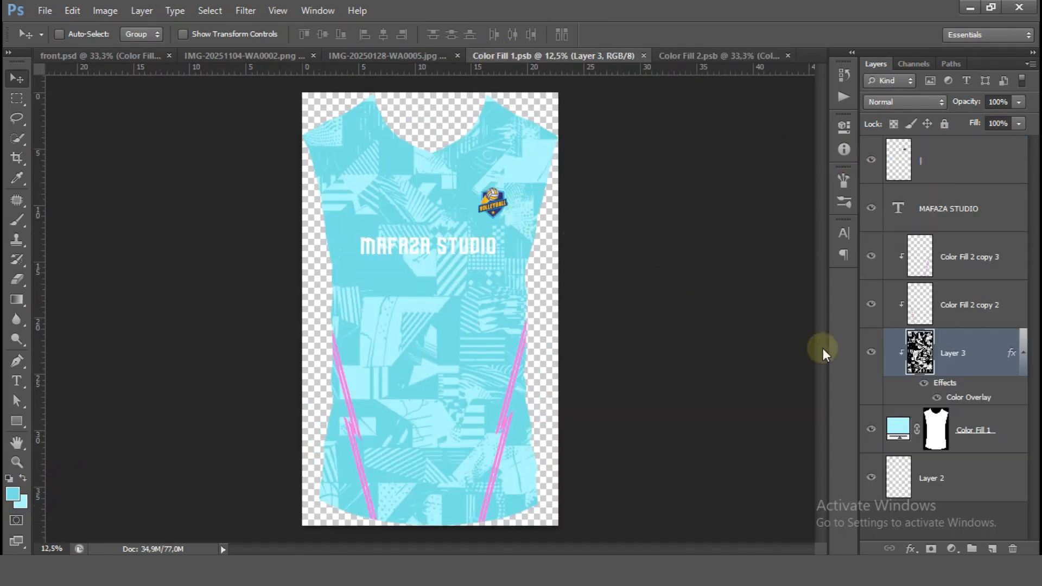
# - Copy the Layer 3 pattern from Color Fill 1.psb into Color Fill 2.psb and clip it to the light blue sleeve fill
pyautogui.moveTo(477, 298); pyautogui.dragTo(450, 320)
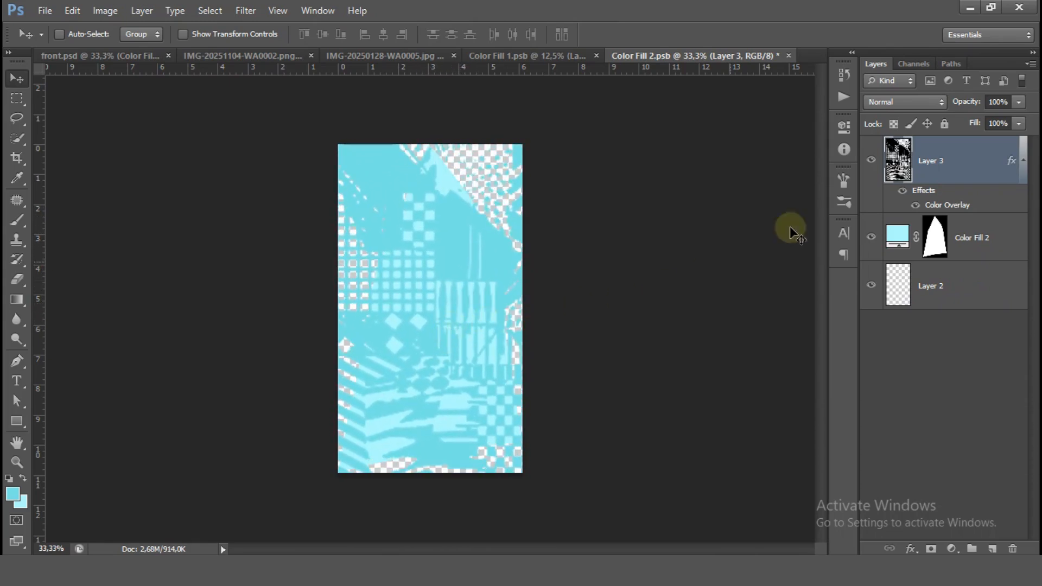
pyautogui.rightClick(940, 161)
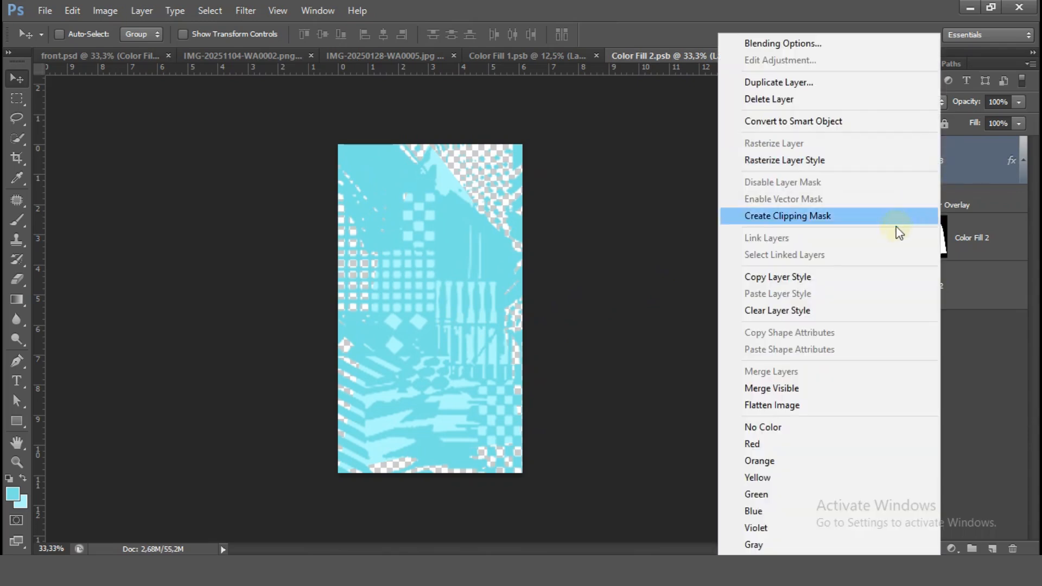
pyautogui.click(848, 216)
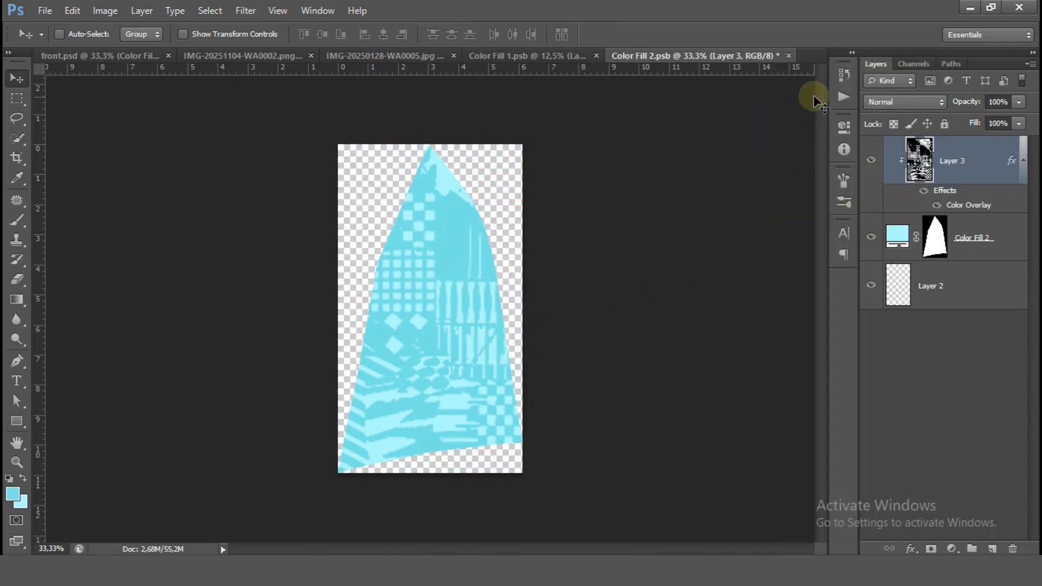
# - Save and close the Color Fill 2 smart object, then set its layer in front.psd to the Linear Burn blend mode
pyautogui.click(789, 56)
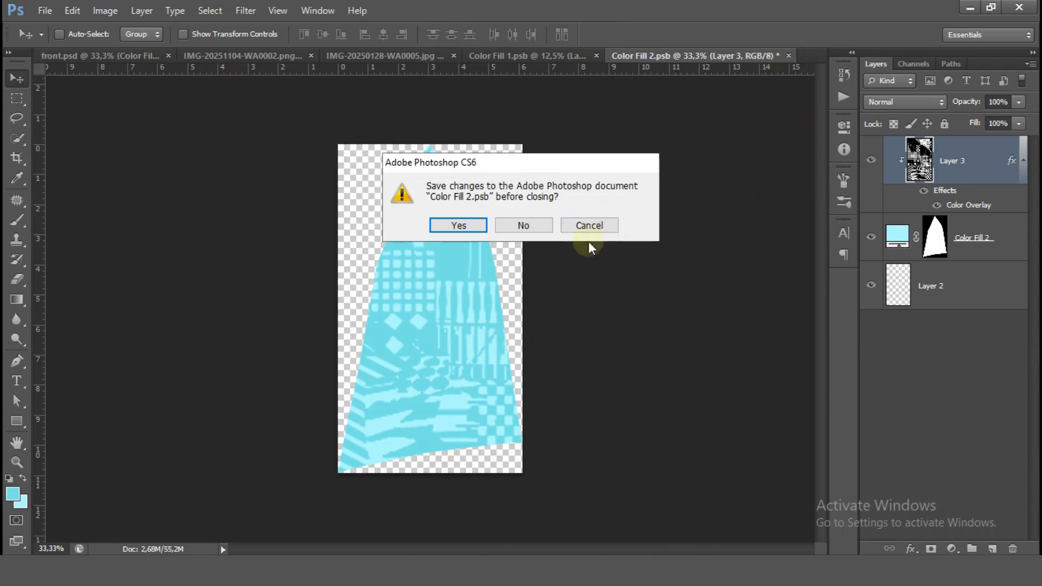
pyautogui.click(479, 226)
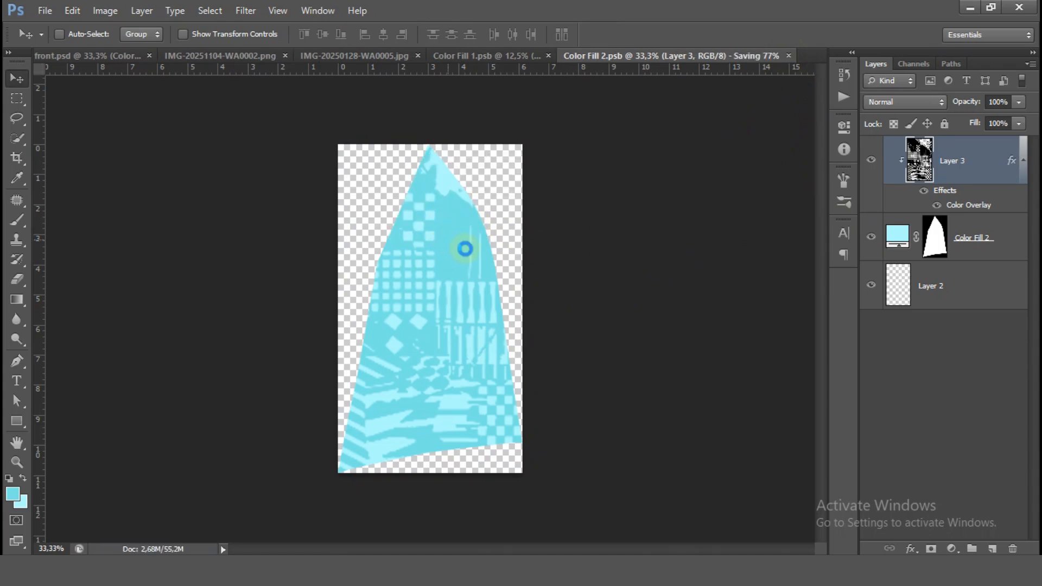
pyautogui.click(134, 55)
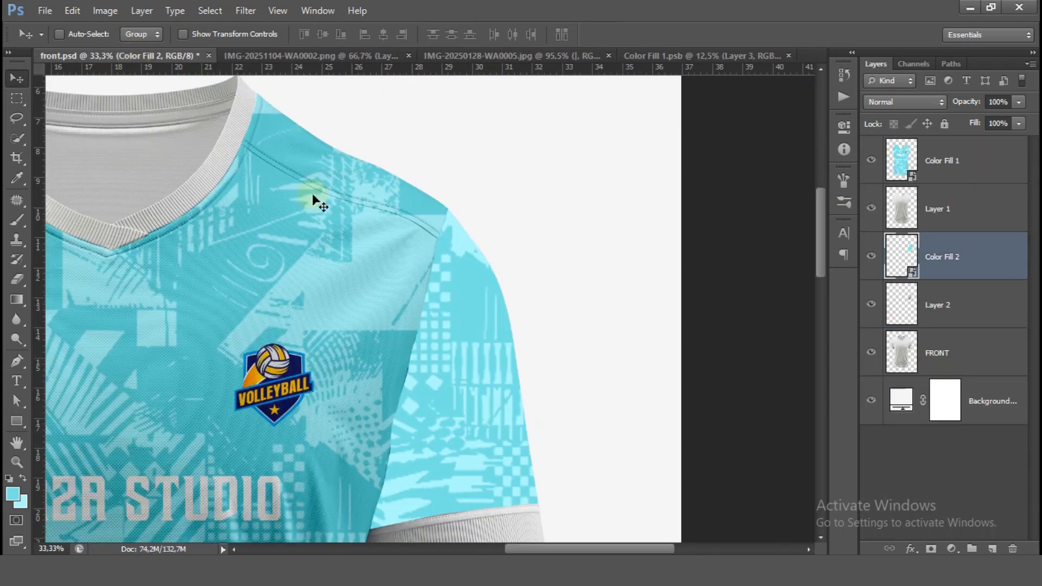
pyautogui.hotkey('ctrl', '-')
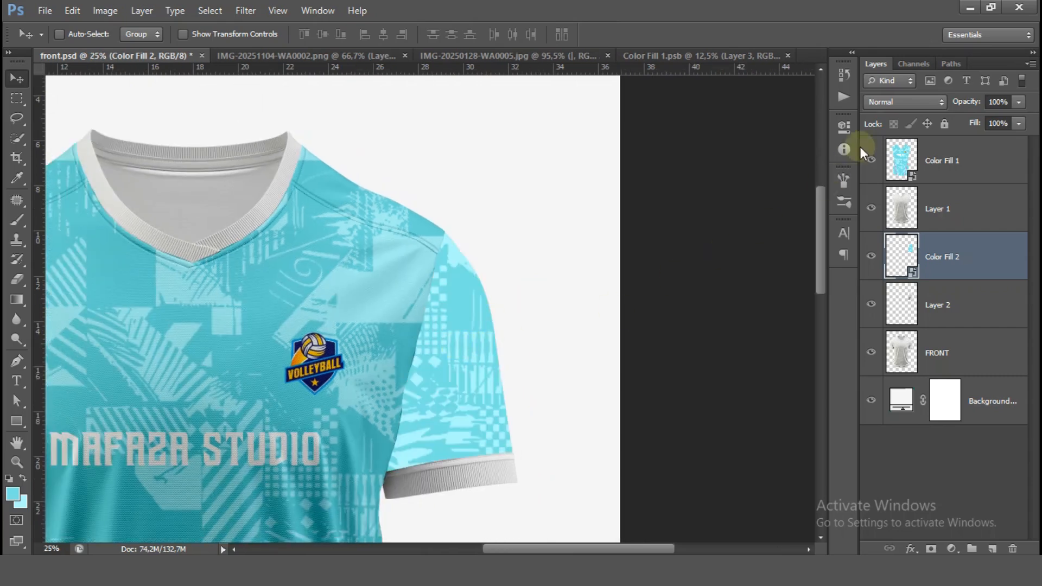
pyautogui.click(904, 101)
pyautogui.click(895, 191)
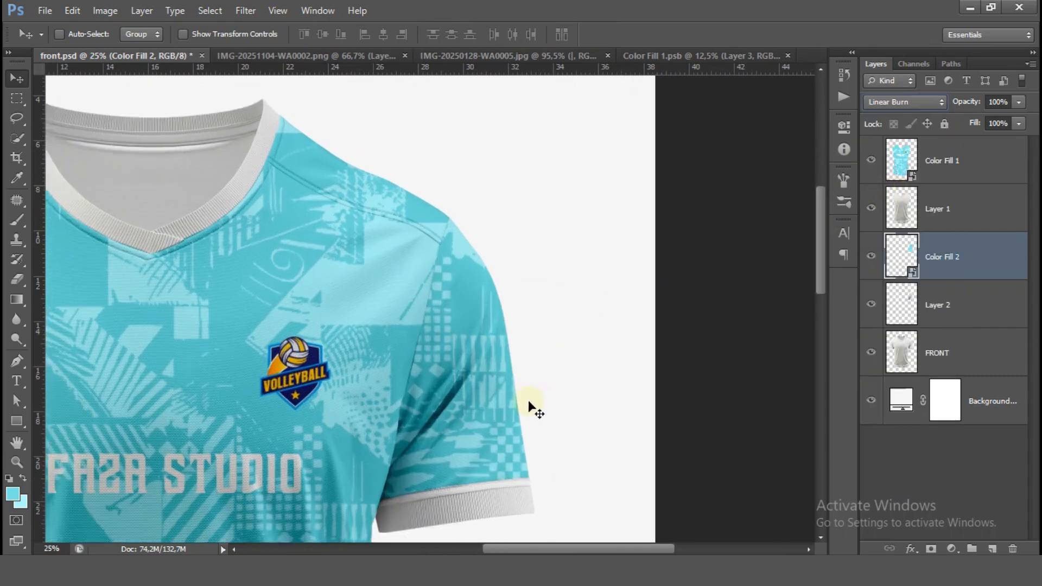
# - Outline the ribbed cuff of the patterned sleeve with a closed Pen path and convert the path to a selection
pyautogui.scroll(3, 529, 407)
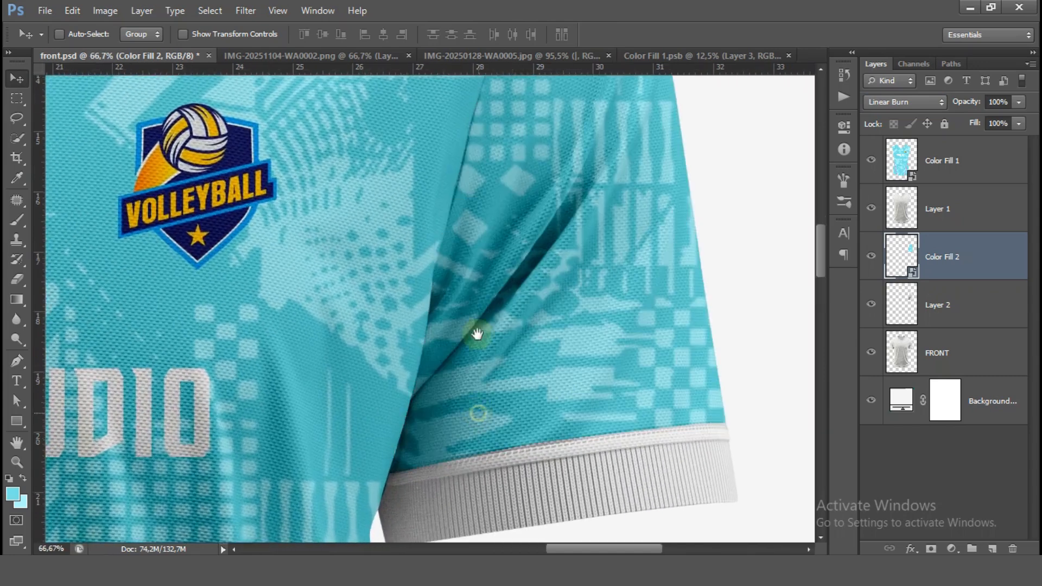
pyautogui.scroll(-3, 477, 334)
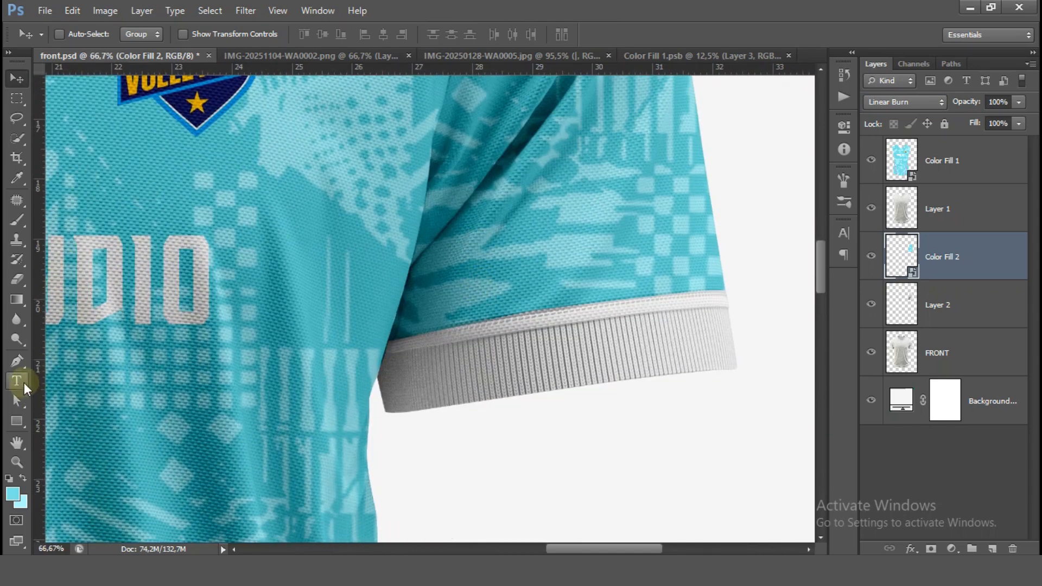
pyautogui.click(17, 360)
pyautogui.scroll(2, 546, 359)
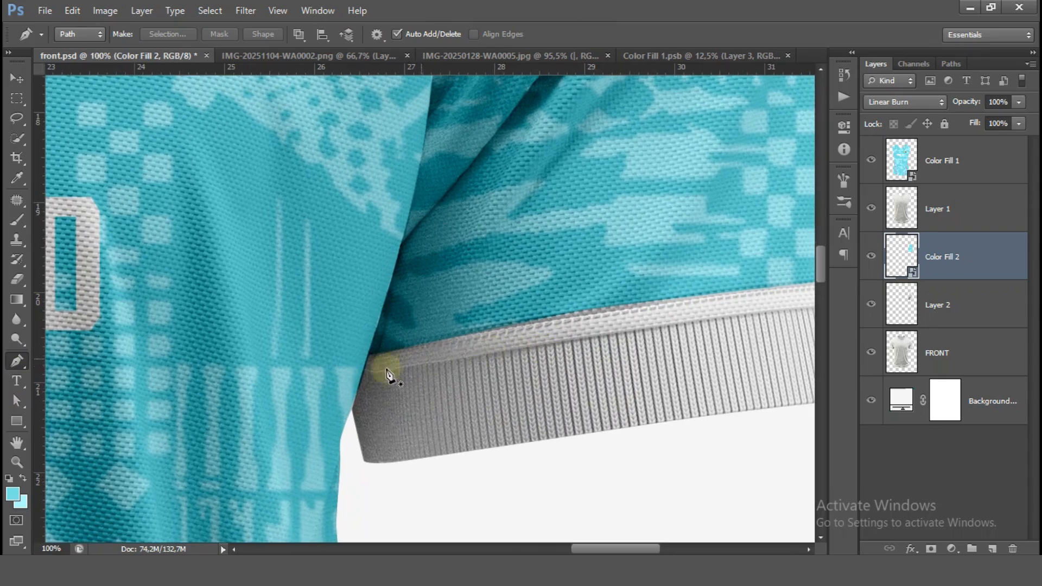
pyautogui.click(351, 355)
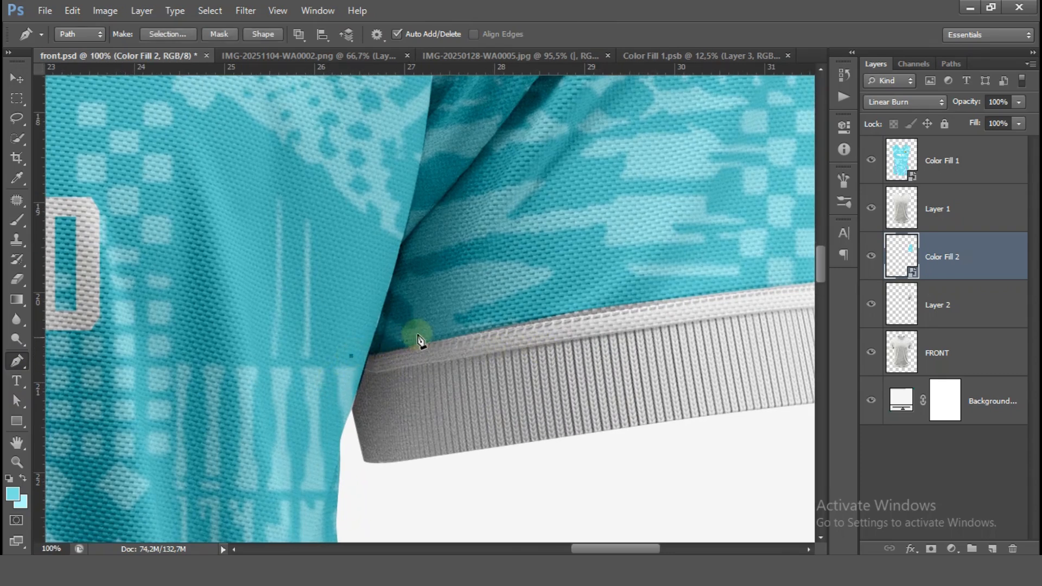
pyautogui.moveTo(548, 312); pyautogui.dragTo(389, 337)
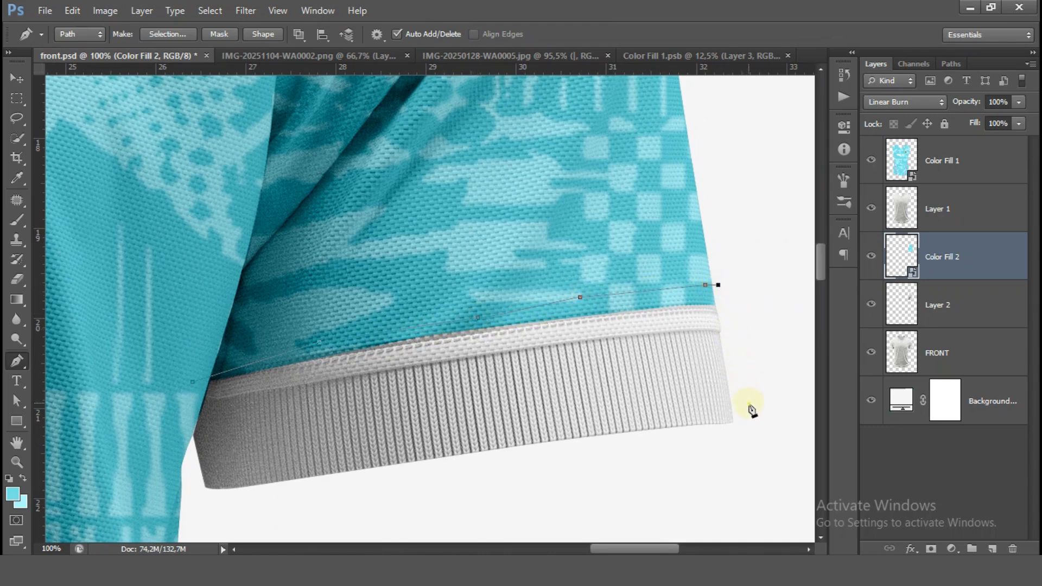
pyautogui.click(187, 436)
pyautogui.click(193, 389)
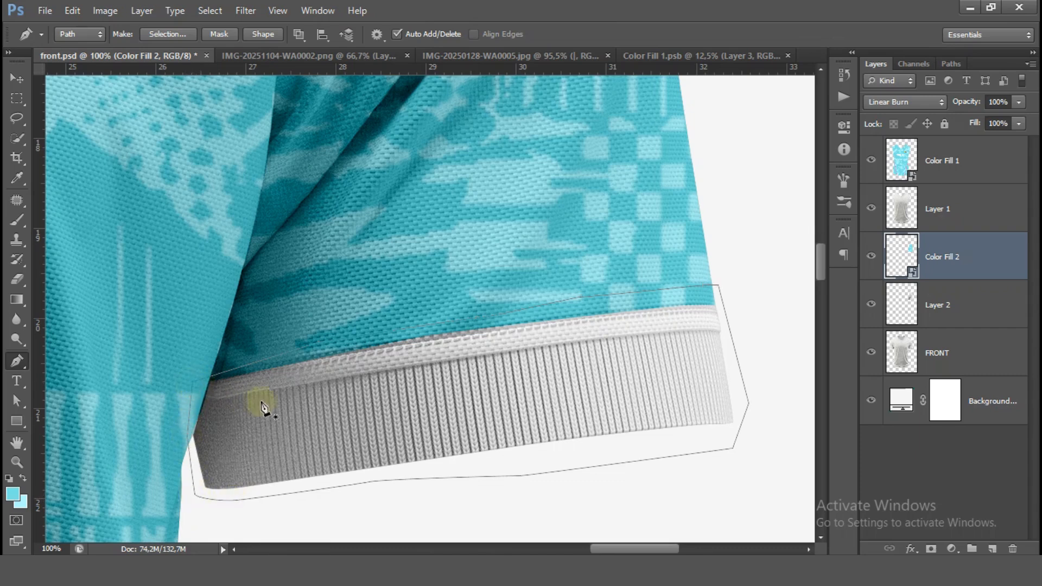
pyautogui.rightClick(313, 402)
pyautogui.click(422, 162)
pyautogui.click(603, 156)
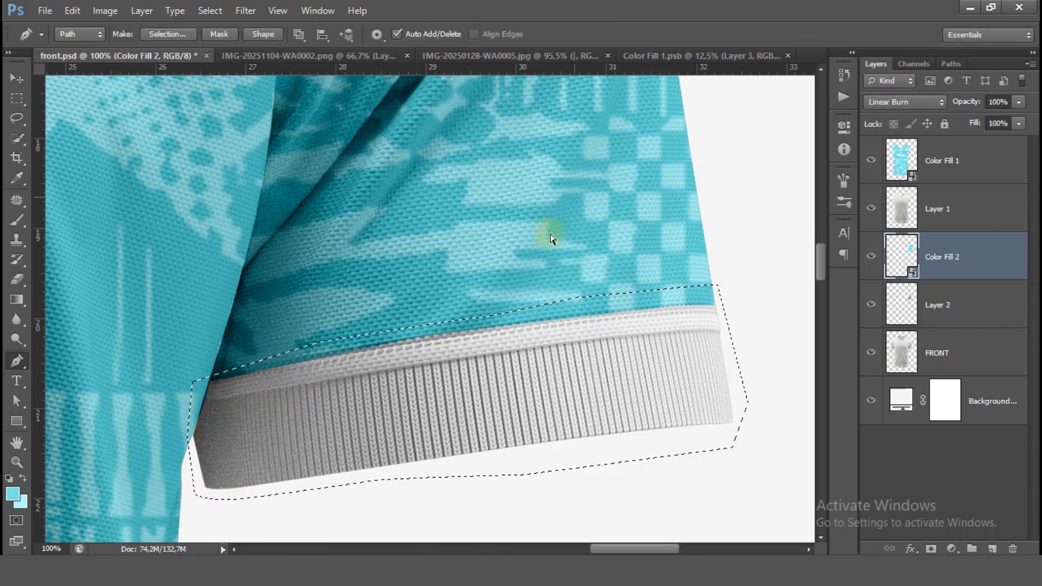
# - Add a Solid Color fill over the selected cuff in a brighter shade of the pink sampled from the shirt's side stripe
pyautogui.hotkey('ctrl', '-')
pyautogui.hotkey('ctrl', '-')
pyautogui.moveTo(535, 400); pyautogui.dragTo(530, 265)
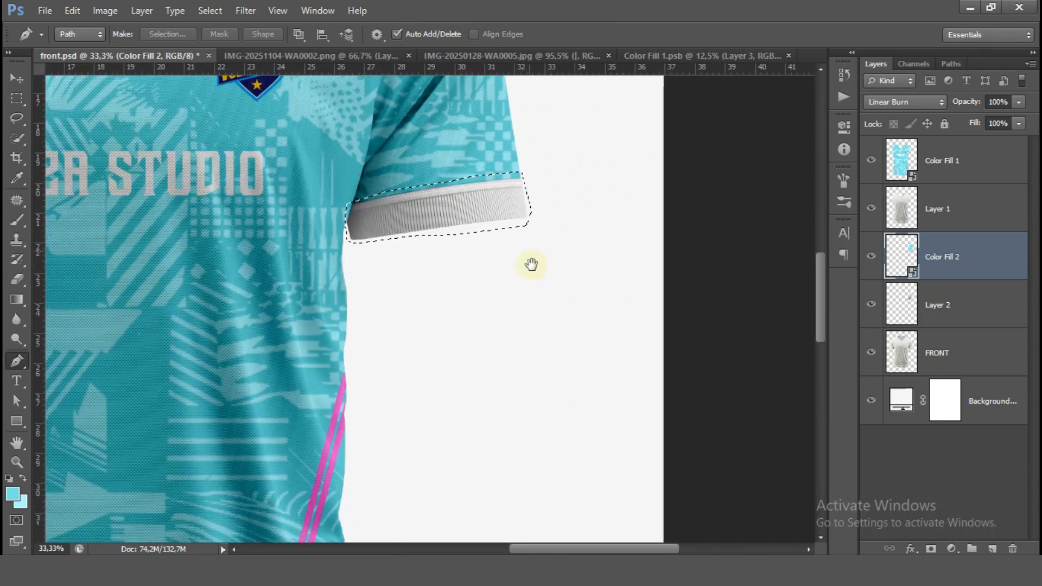
pyautogui.click(947, 548)
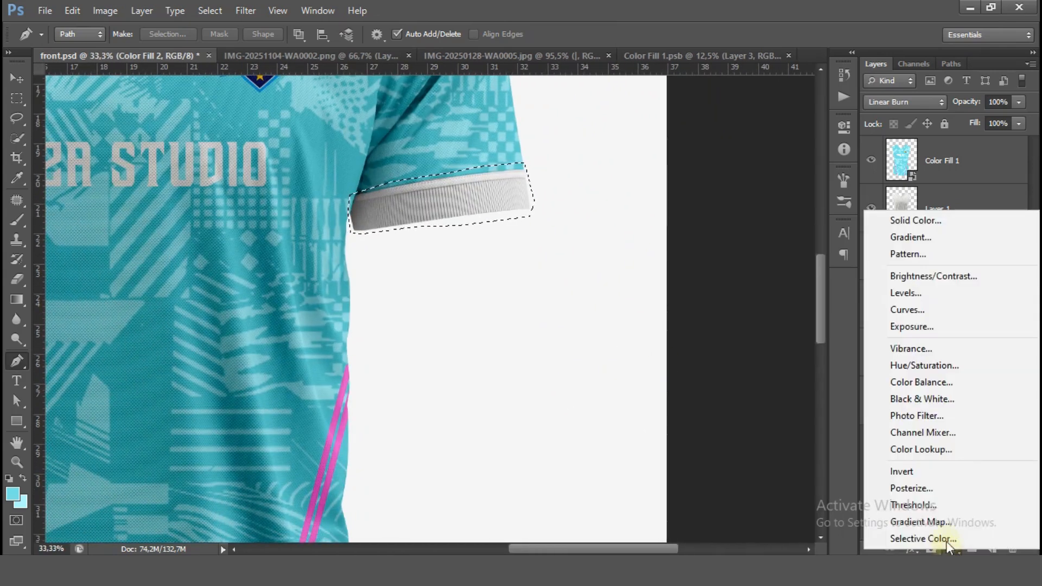
pyautogui.click(942, 223)
pyautogui.click(346, 383)
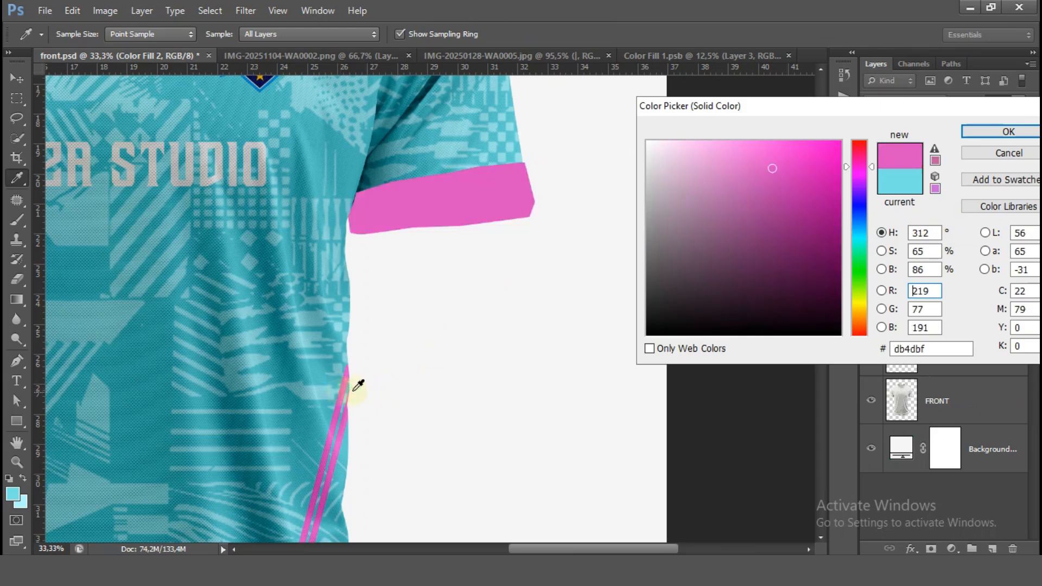
pyautogui.click(762, 154)
pyautogui.click(969, 133)
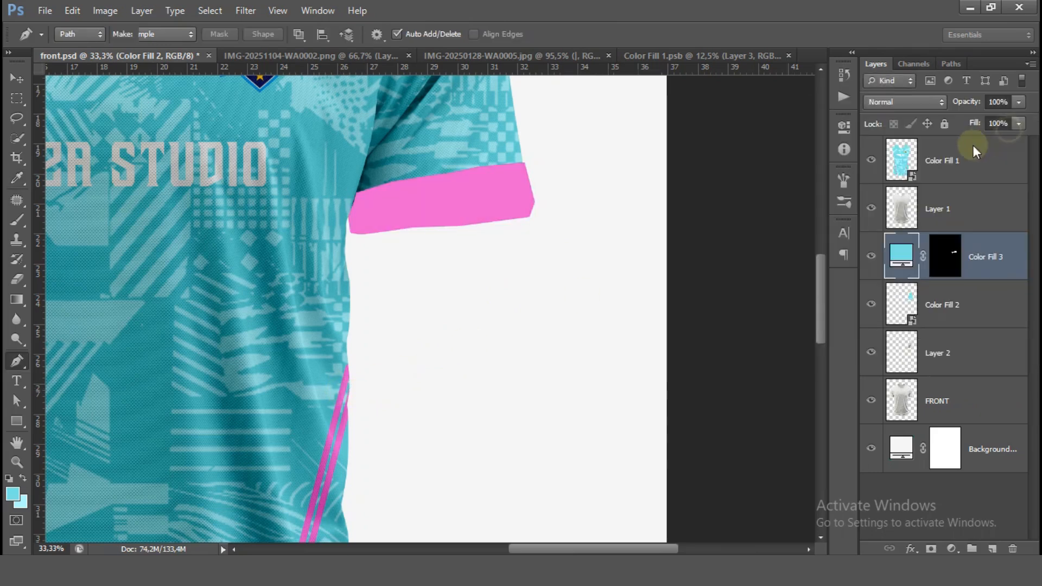
# - Try clipping the pink Color Fill 3 layer to the Color Fill 2 sleeve layer
pyautogui.press('p')
pyautogui.rightClick(970, 241)
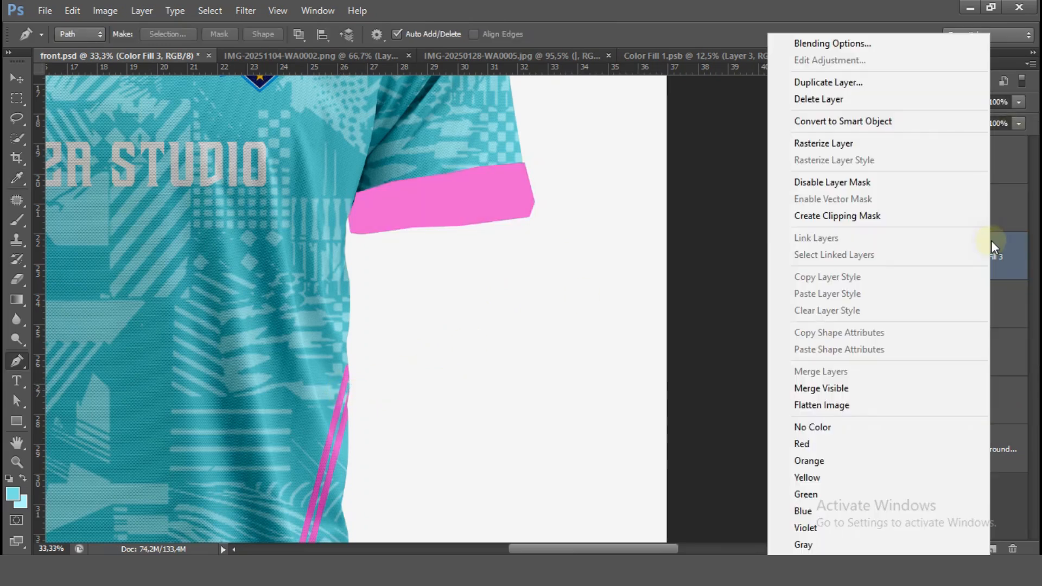
pyautogui.click(879, 219)
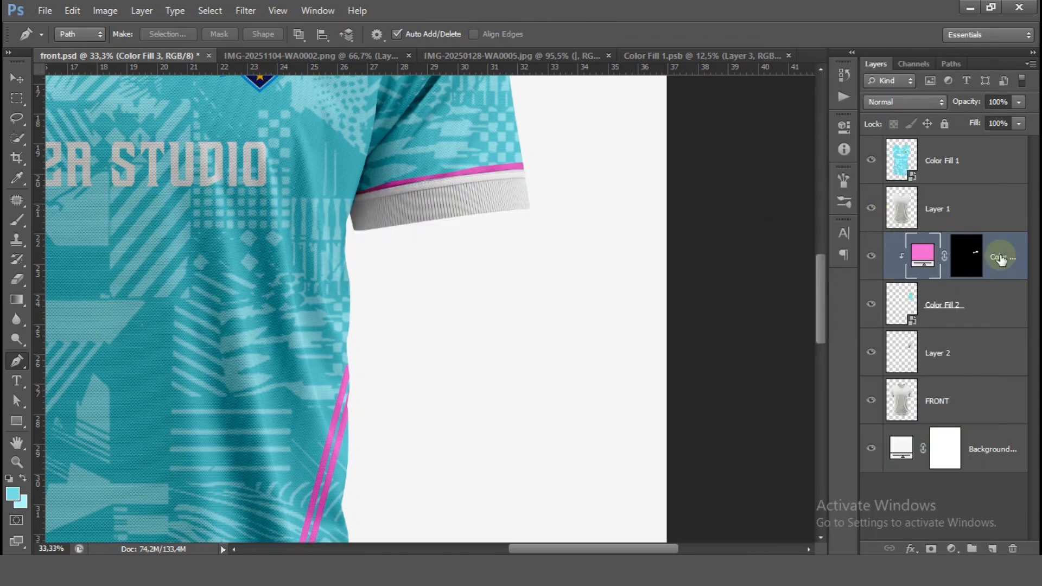
# - Move the pink Color Fill 3 layer directly above FRONT and clip it to the FRONT layer
pyautogui.moveTo(1000, 252); pyautogui.dragTo(974, 385)
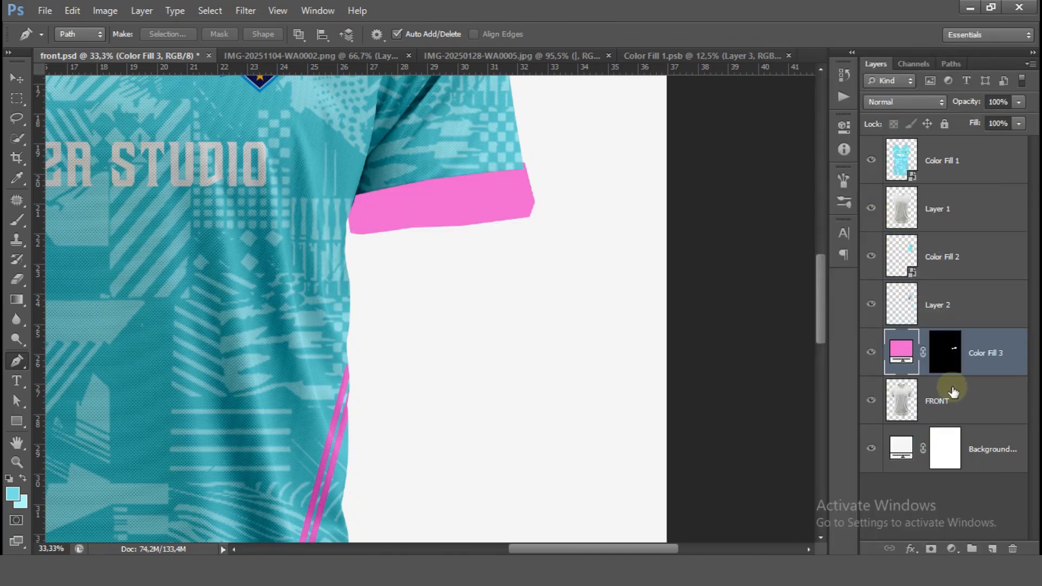
pyautogui.rightClick(981, 350)
pyautogui.click(878, 220)
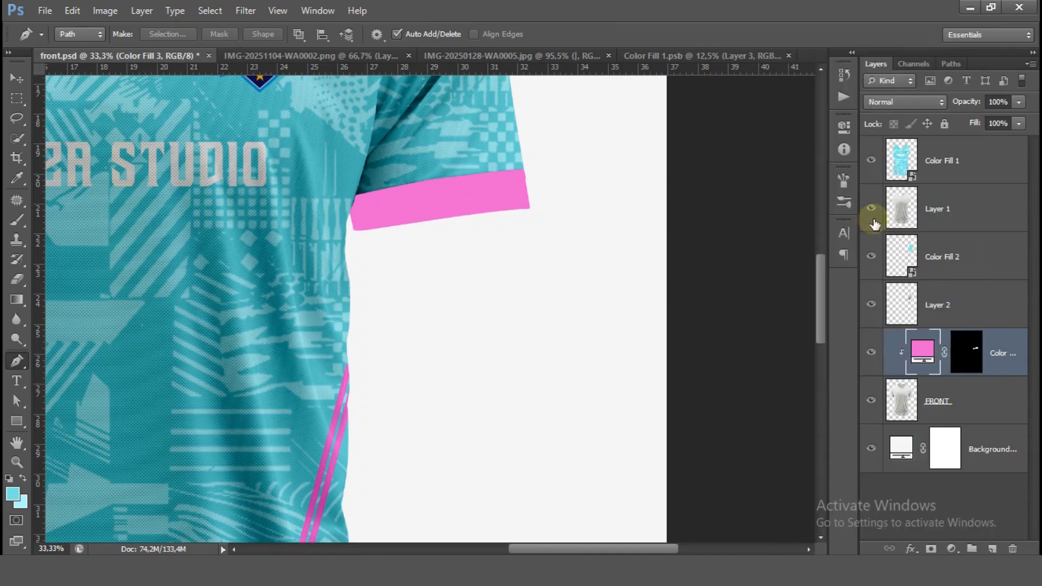
# - Set the pink cuff fill's blend mode to Linear Burn
pyautogui.click(893, 103)
pyautogui.click(898, 191)
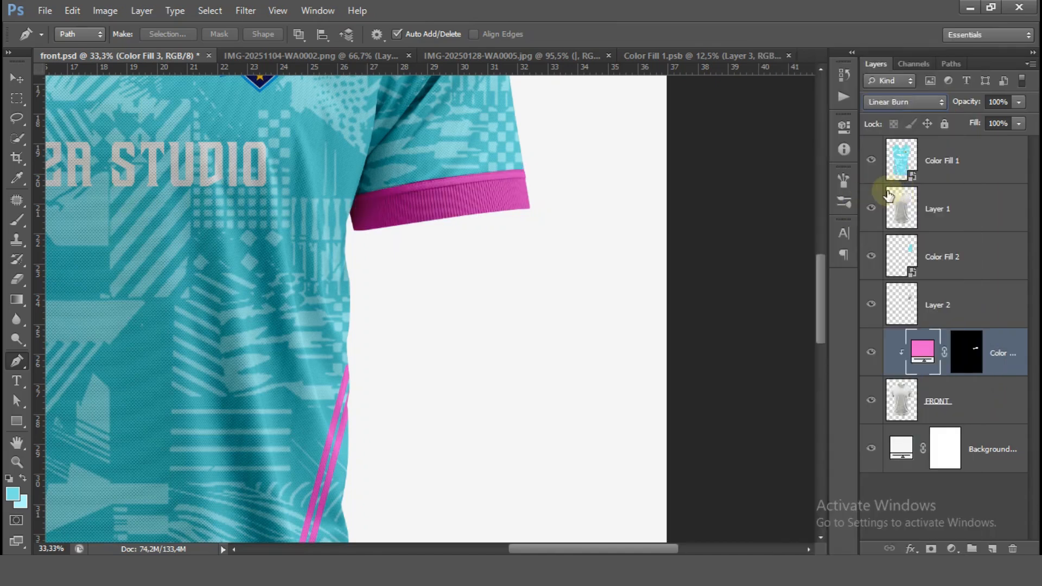
pyautogui.hotkey('ctrl', '-')
pyautogui.hotkey('ctrl', '-')
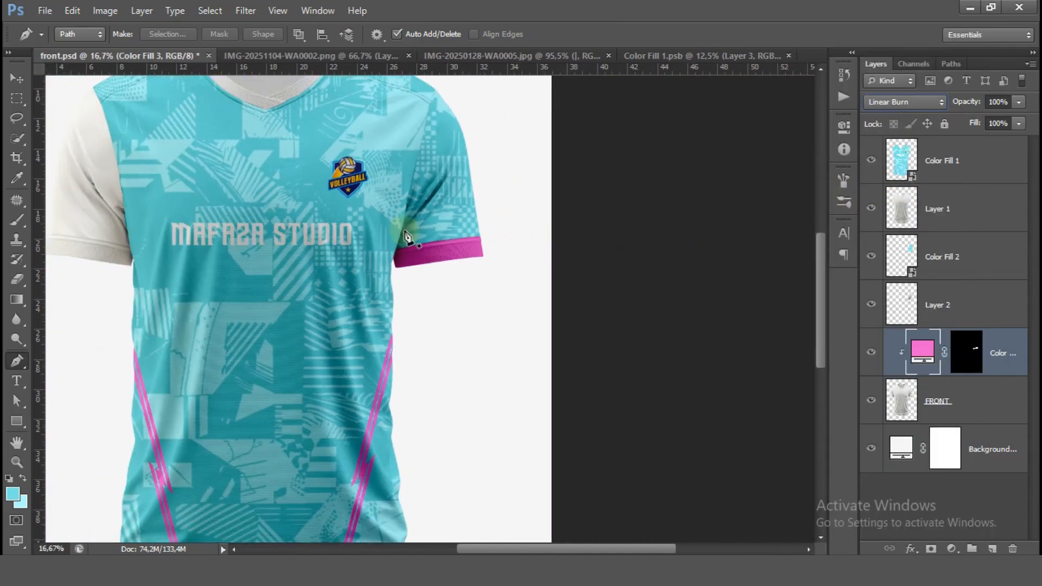
pyautogui.moveTo(371, 239); pyautogui.dragTo(514, 328)
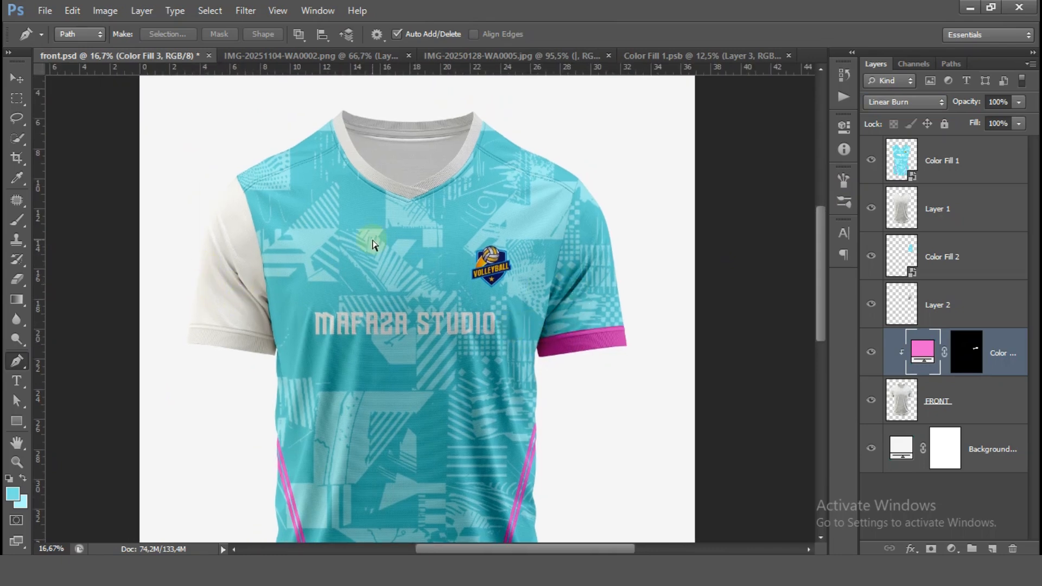
# - With the FRONT layer selected, draw a closed Pen path around the remaining white sleeve, leaving out its ribbed cuff
pyautogui.hotkey('ctrl', '+')
pyautogui.moveTo(194, 228); pyautogui.dragTo(425, 218)
pyautogui.click(985, 419)
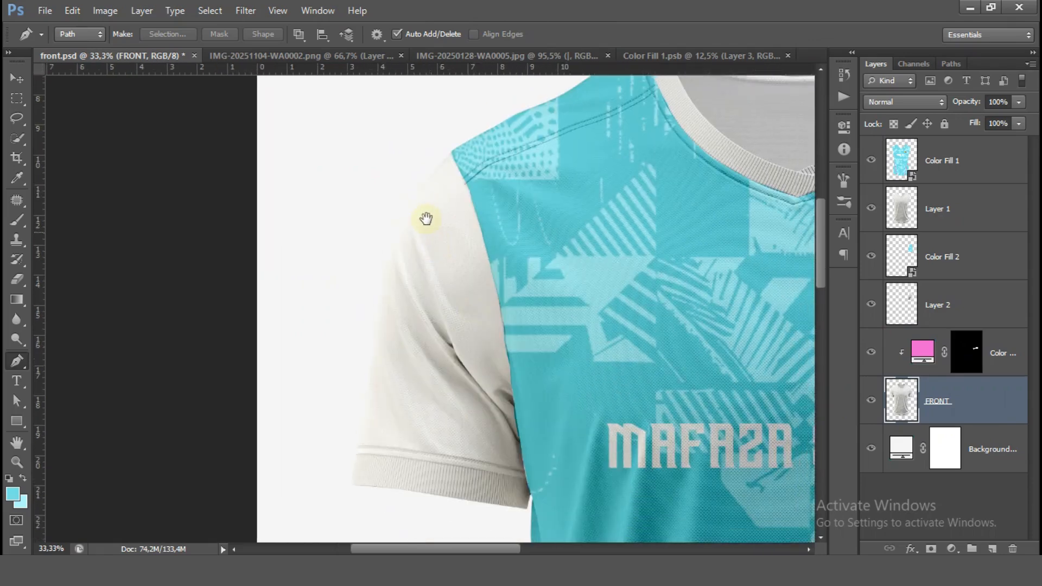
pyautogui.hotkey('ctrl', '+')
pyautogui.moveTo(375, 442); pyautogui.dragTo(467, 345)
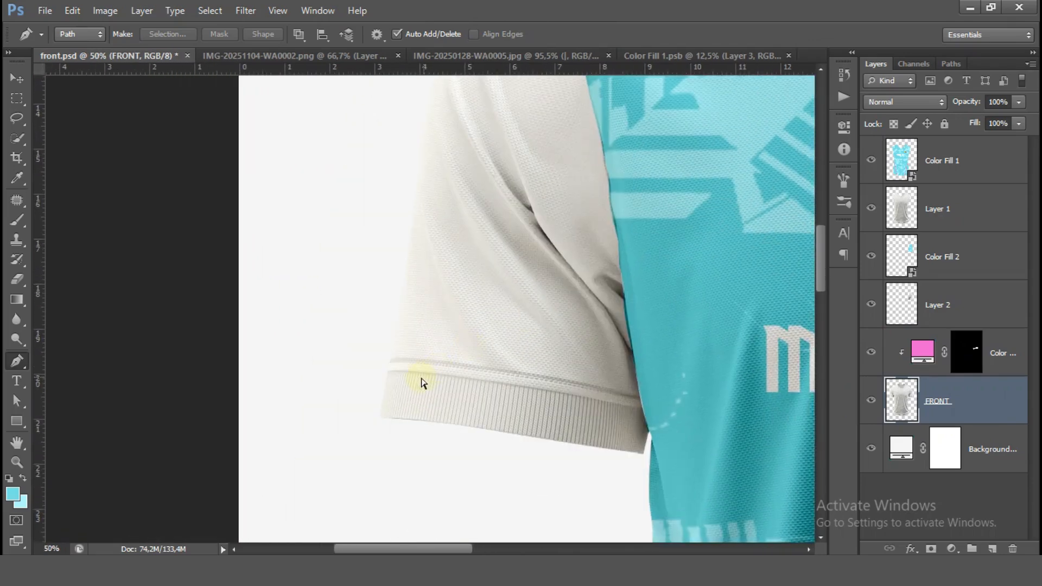
pyautogui.hotkey('ctrl', '+')
pyautogui.click(359, 378)
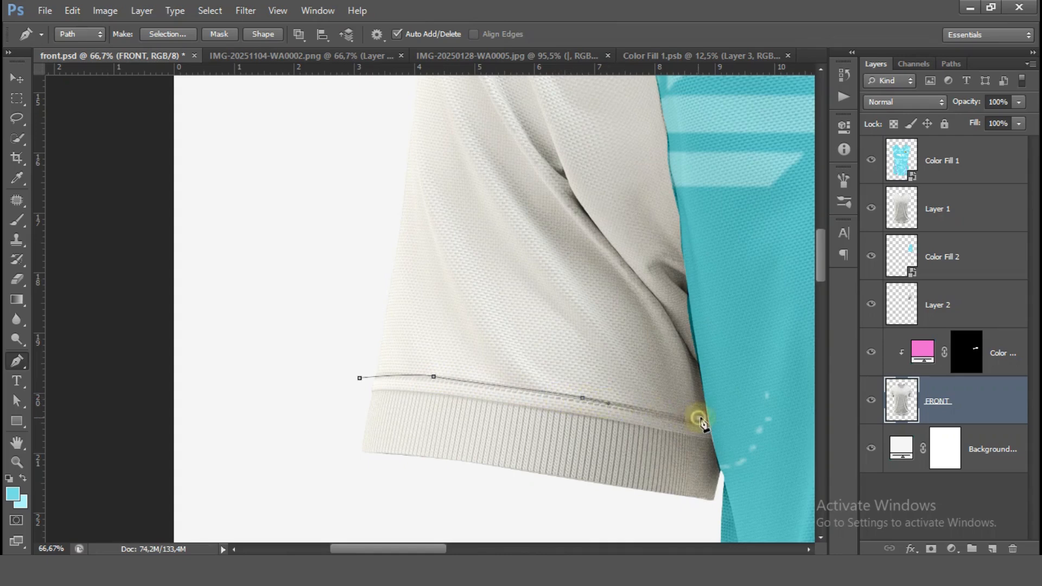
pyautogui.moveTo(726, 334); pyautogui.dragTo(644, 456)
pyautogui.hotkey('ctrl', '-')
pyautogui.hotkey('ctrl', '-')
pyautogui.click(498, 207)
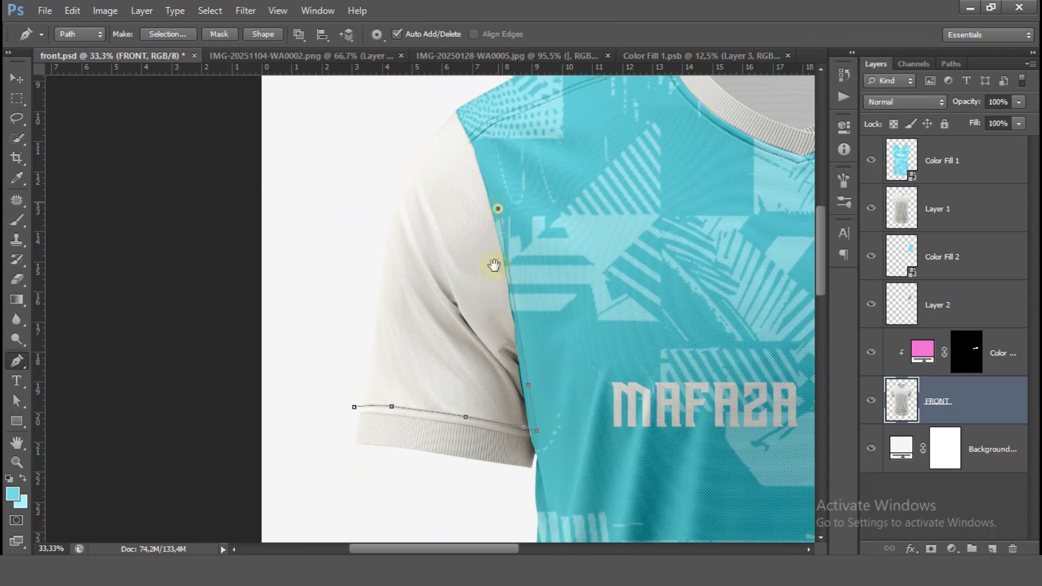
pyautogui.moveTo(498, 207); pyautogui.dragTo(507, 354)
pyautogui.moveTo(396, 378); pyautogui.dragTo(429, 225)
pyautogui.moveTo(385, 298); pyautogui.dragTo(382, 320)
pyautogui.click(395, 426)
# - Convert the white sleeve's path to a selection and copy that area of the FRONT layer to a new layer
pyautogui.rightClick(460, 343)
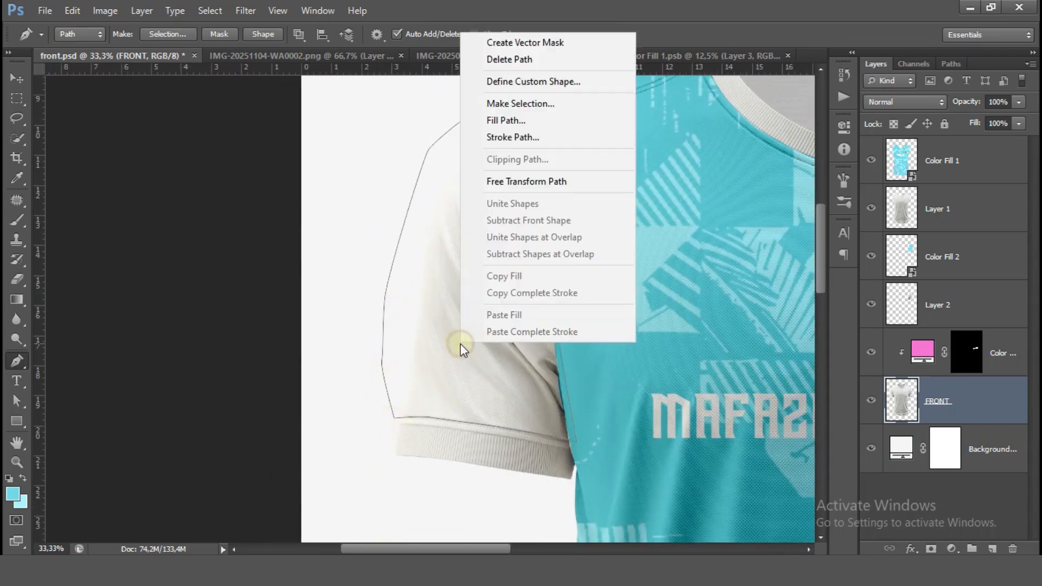
pyautogui.click(577, 105)
pyautogui.click(600, 160)
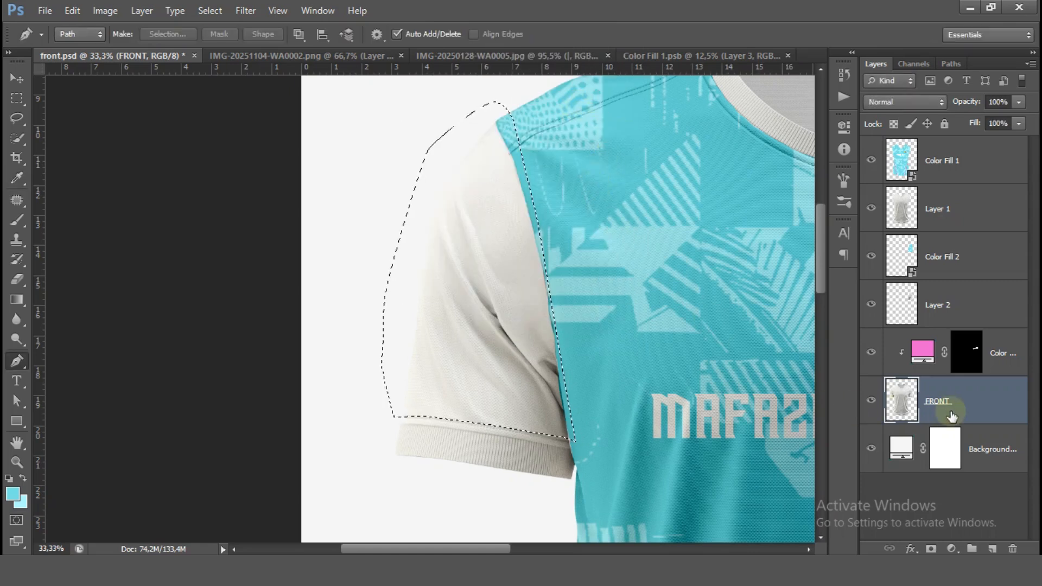
pyautogui.hotkey('ctrl', 'j')
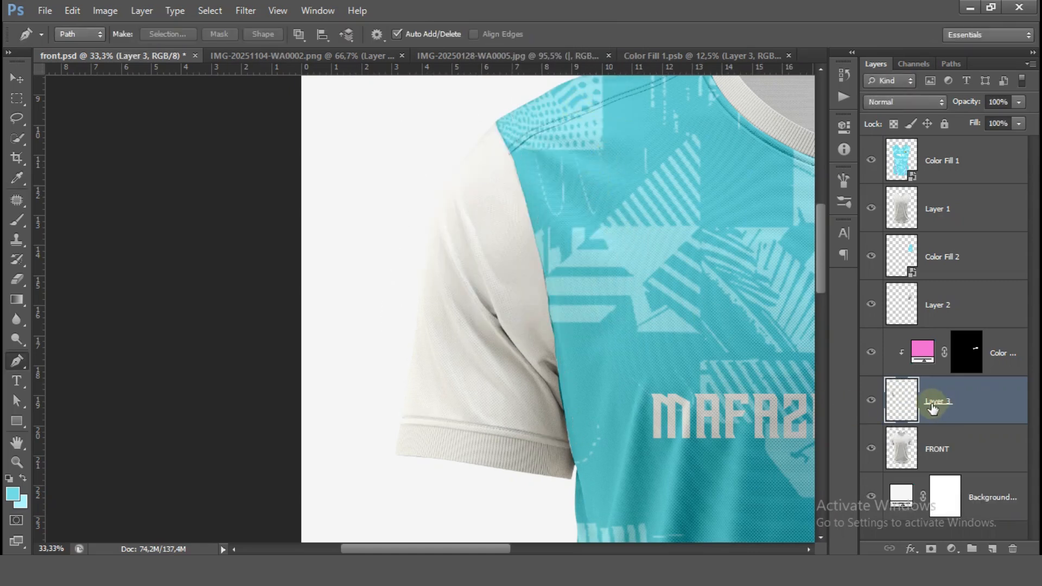
# - Load Layer 3's sleeve pixels as a selection and add a turquoise Solid Color fill layer directly above it
pyautogui.rightClick(903, 402)
pyautogui.click(868, 83)
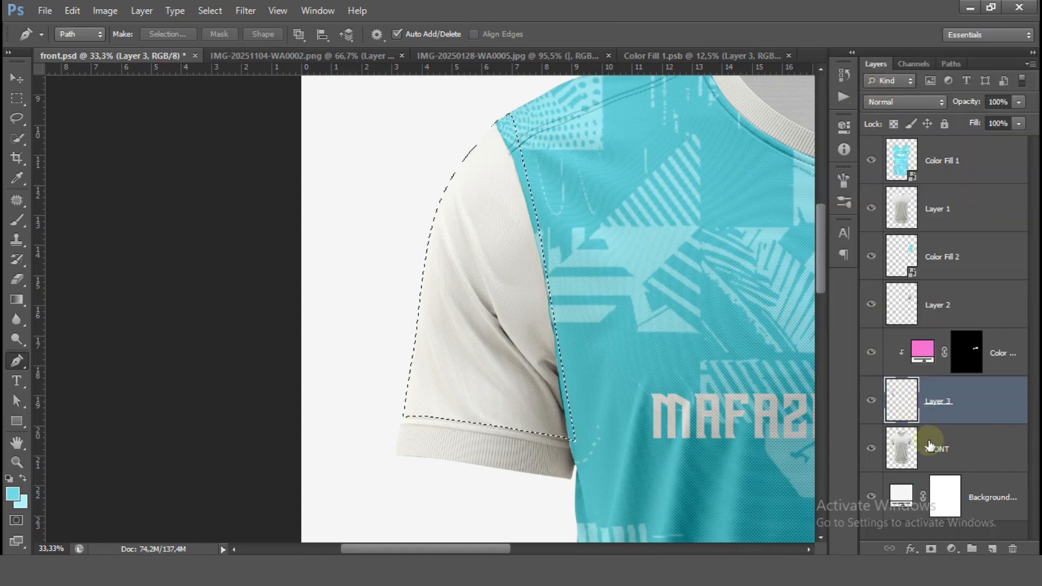
pyautogui.click(951, 549)
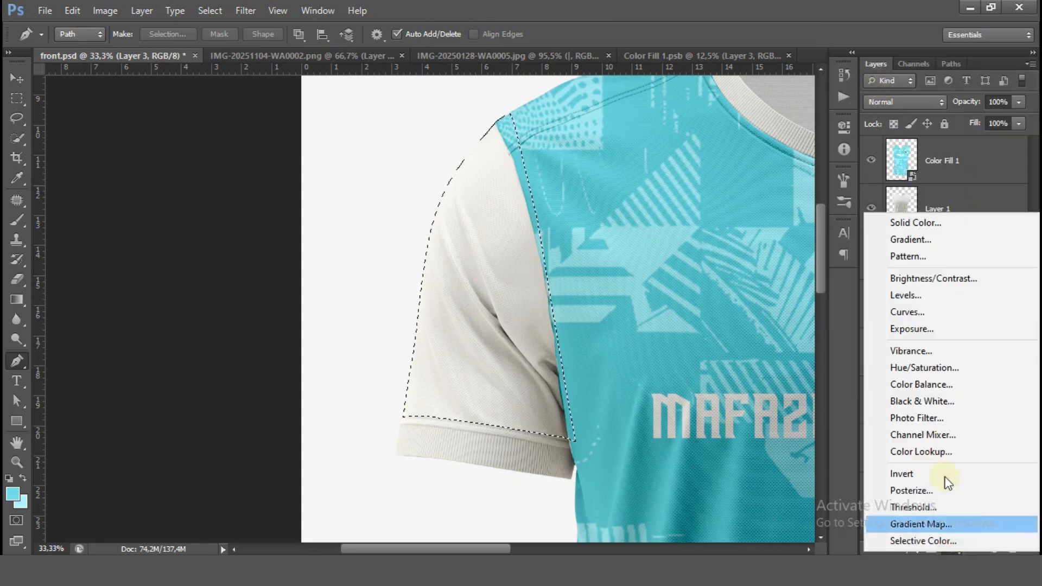
pyautogui.click(923, 221)
pyautogui.click(1032, 130)
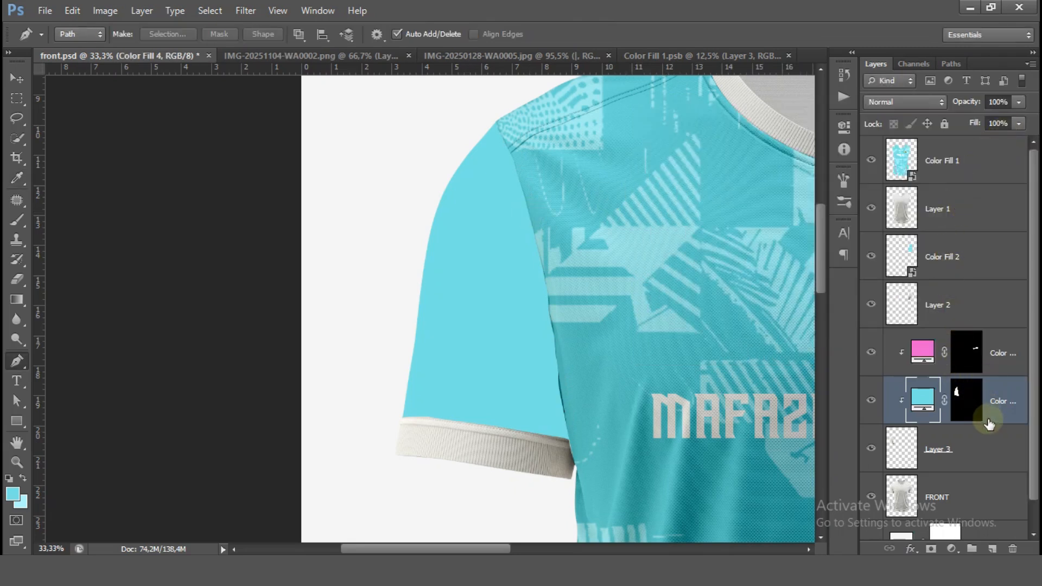
# - Move the pink Color Fill 3 layer below Layer 3 so it sits directly above FRONT
pyautogui.hotkey('ctrl', '-')
pyautogui.hotkey('ctrl', '-')
pyautogui.hotkey('ctrl', '-')
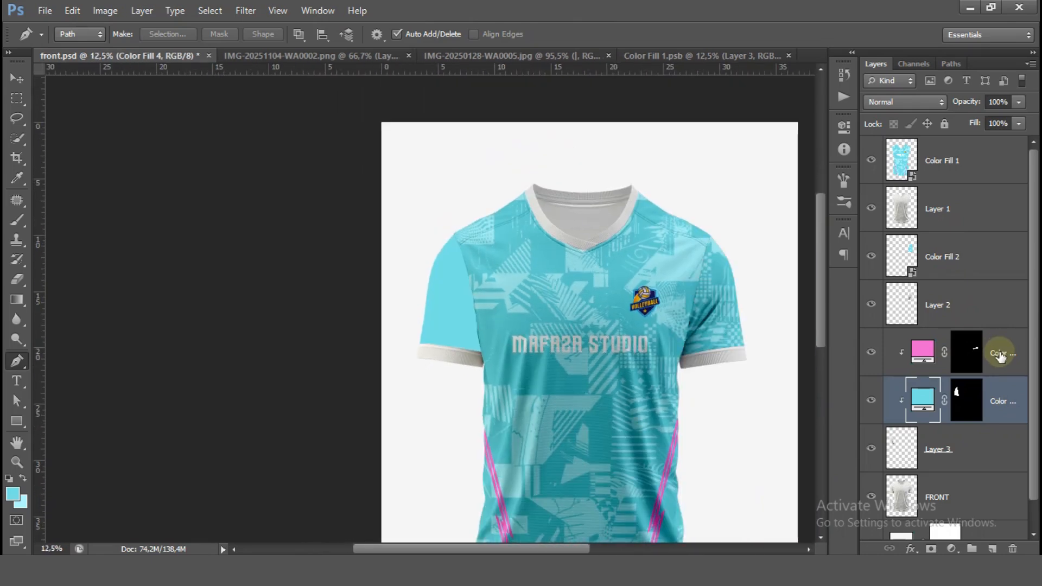
pyautogui.moveTo(1000, 355)
pyautogui.mouseDown()
pyautogui.moveTo(1001, 448)
pyautogui.moveTo(1000, 413)
pyautogui.mouseUp()
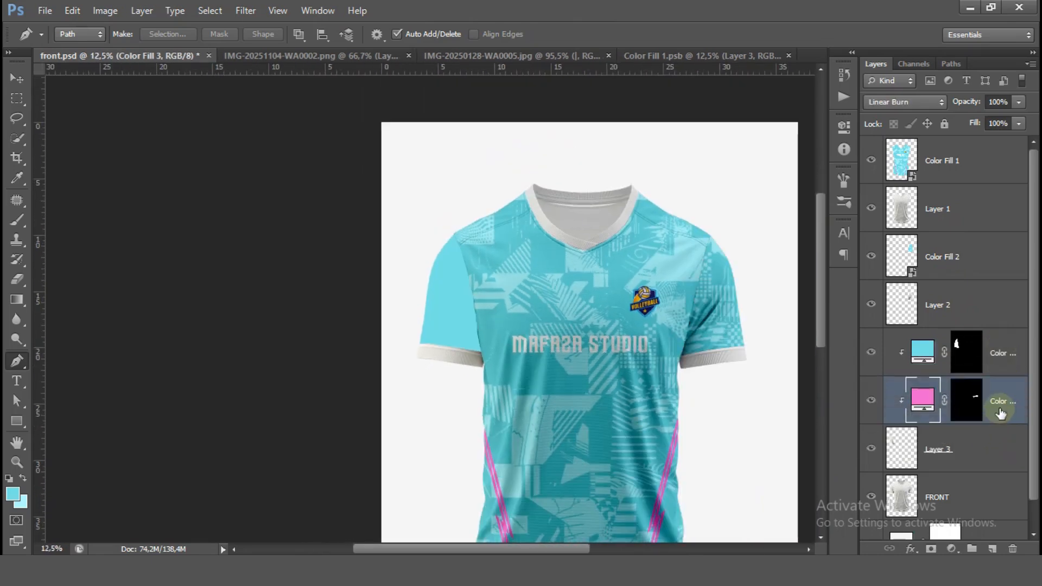
pyautogui.scroll(-1, 985, 418)
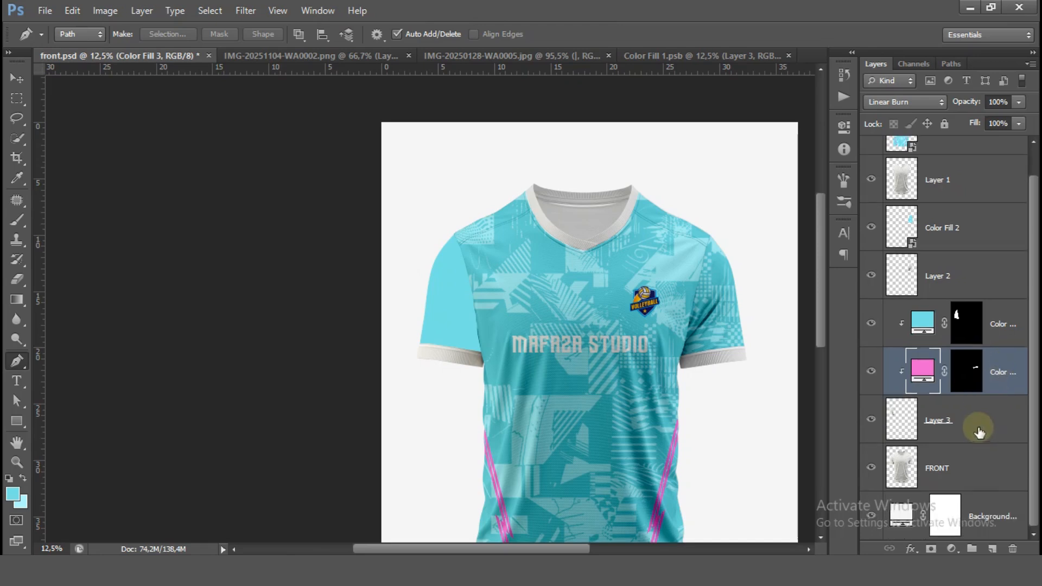
pyautogui.moveTo(988, 312); pyautogui.dragTo(994, 279)
pyautogui.moveTo(1004, 376); pyautogui.dragTo(993, 429)
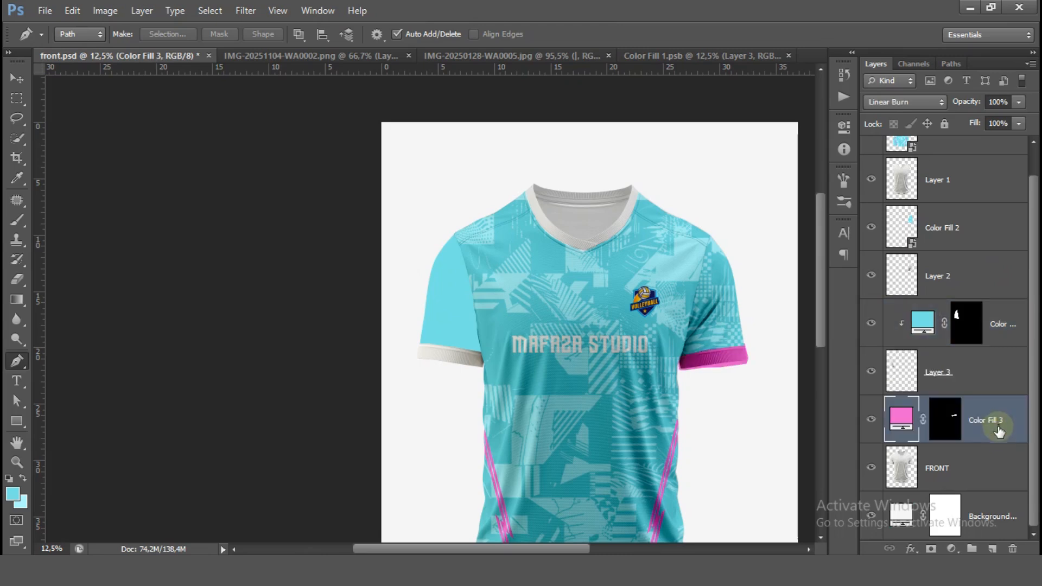
# - Convert the turquoise Color Fill 4 sleeve layer to a smart object and open its contents
pyautogui.click(992, 316)
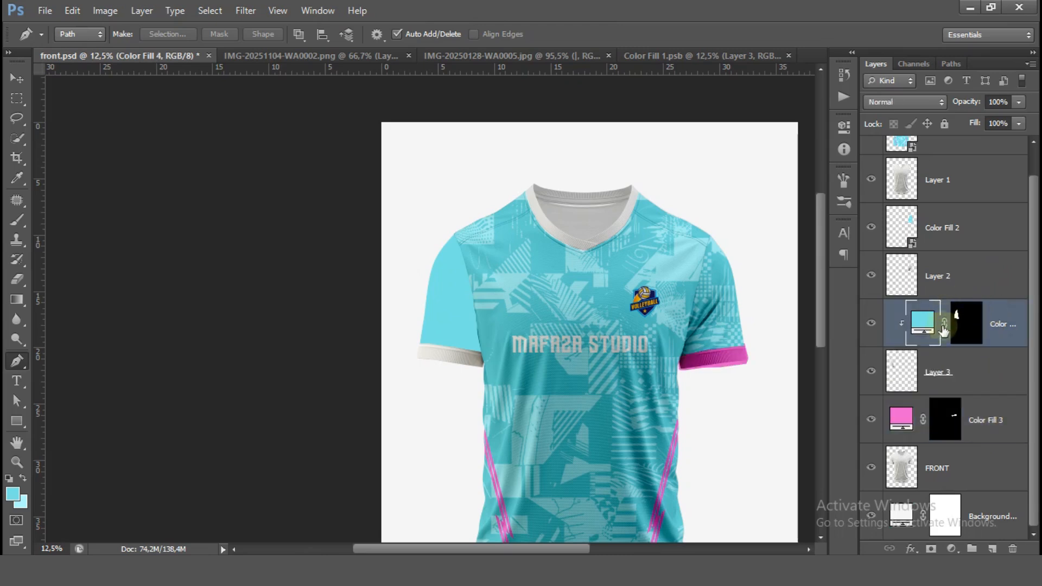
pyautogui.rightClick(993, 324)
pyautogui.click(823, 144)
pyautogui.doubleClick(924, 326)
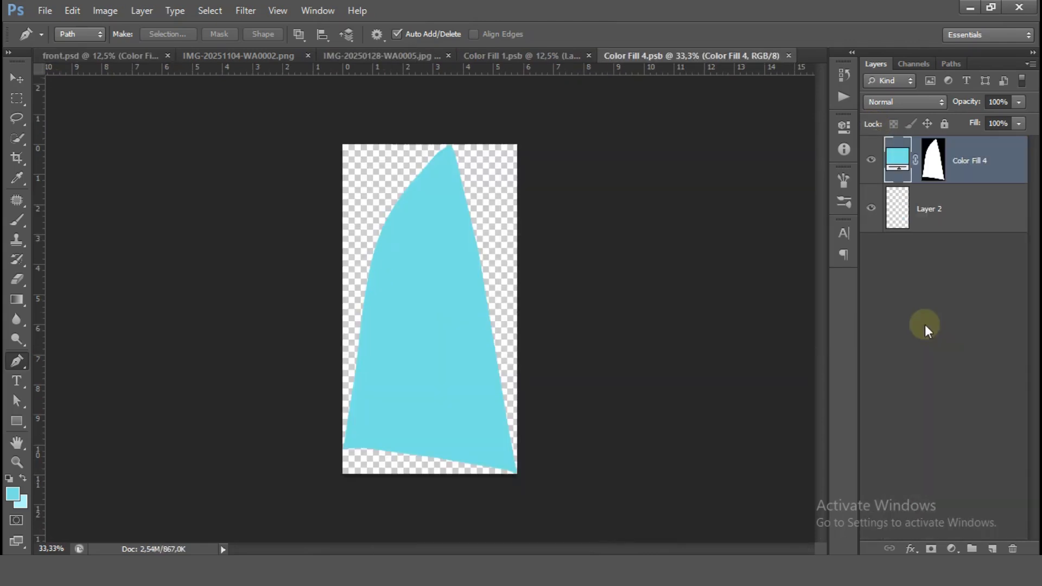
# - Copy the Layer 3 pattern from Color Fill 1.psb into the Color Fill 4.psb sleeve document
pyautogui.click(532, 54)
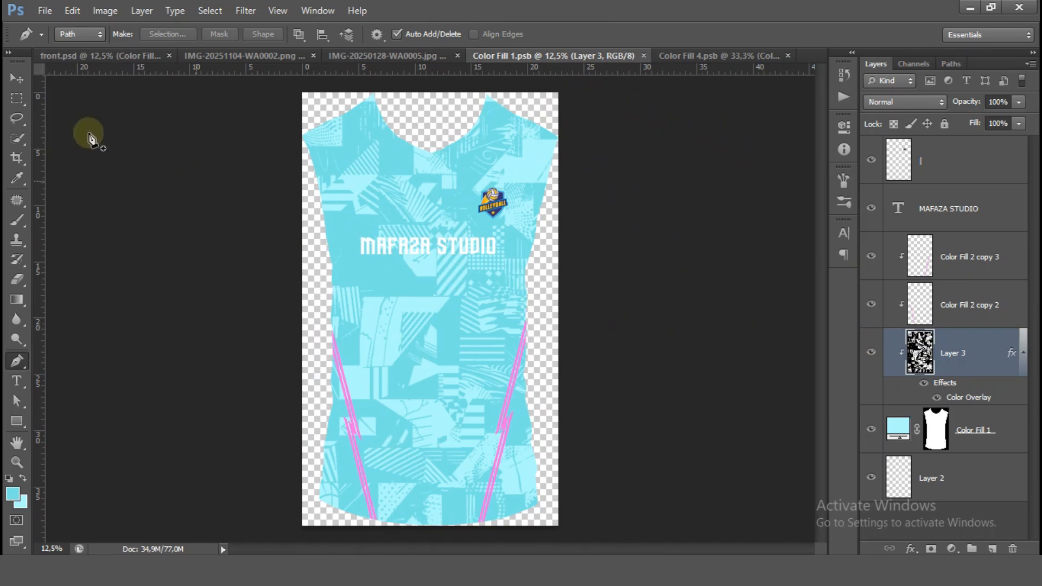
pyautogui.click(17, 79)
pyautogui.moveTo(437, 243); pyautogui.dragTo(434, 279)
pyautogui.moveTo(486, 242); pyautogui.dragTo(435, 279)
# - Change Color Fill 4's color to the light turquoise of the background swatch
pyautogui.doubleClick(892, 242)
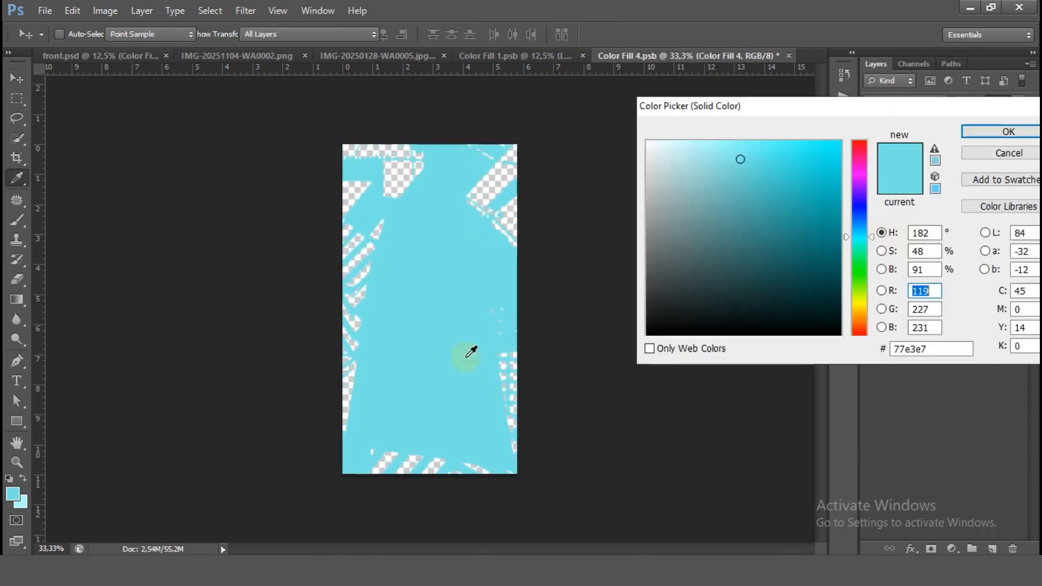
pyautogui.click(22, 503)
pyautogui.click(1005, 132)
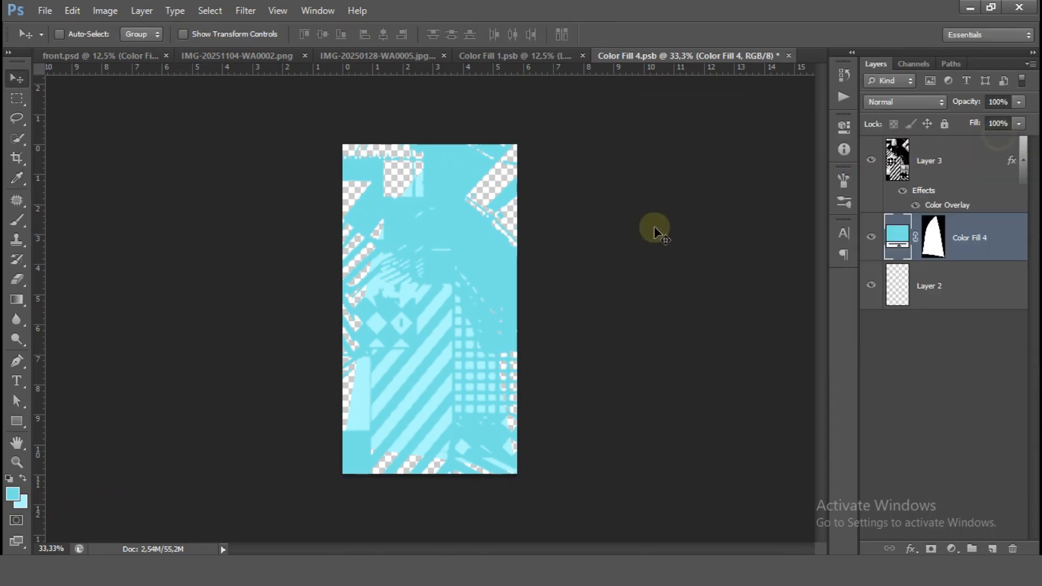
# - Reposition the Layer 3 pattern over the sleeve shape and clip it to Color Fill 4
pyautogui.moveTo(459, 302); pyautogui.dragTo(445, 354)
pyautogui.click(897, 158)
pyautogui.moveTo(477, 270); pyautogui.dragTo(449, 363)
pyautogui.rightClick(951, 181)
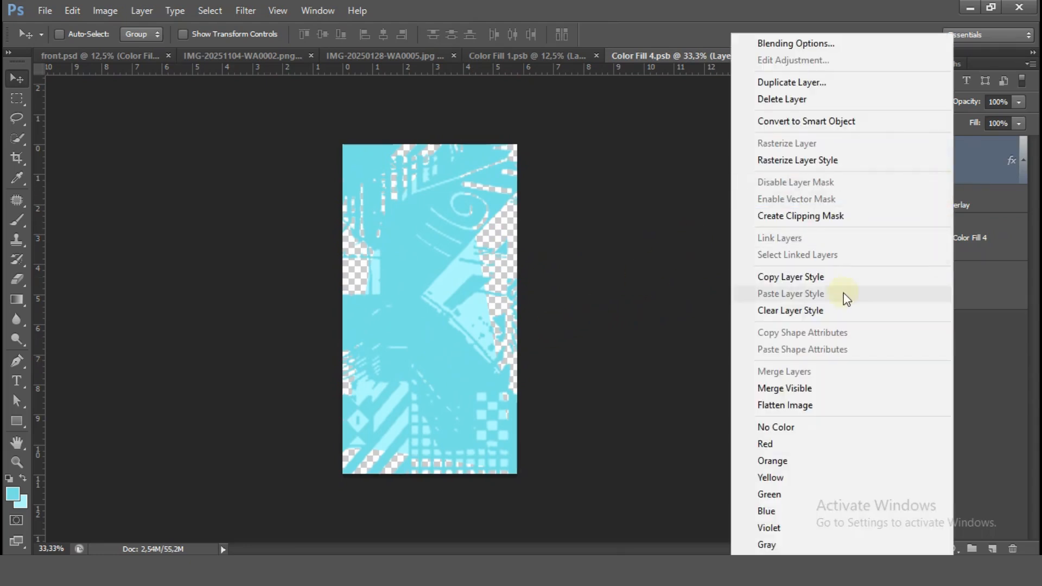
pyautogui.click(858, 217)
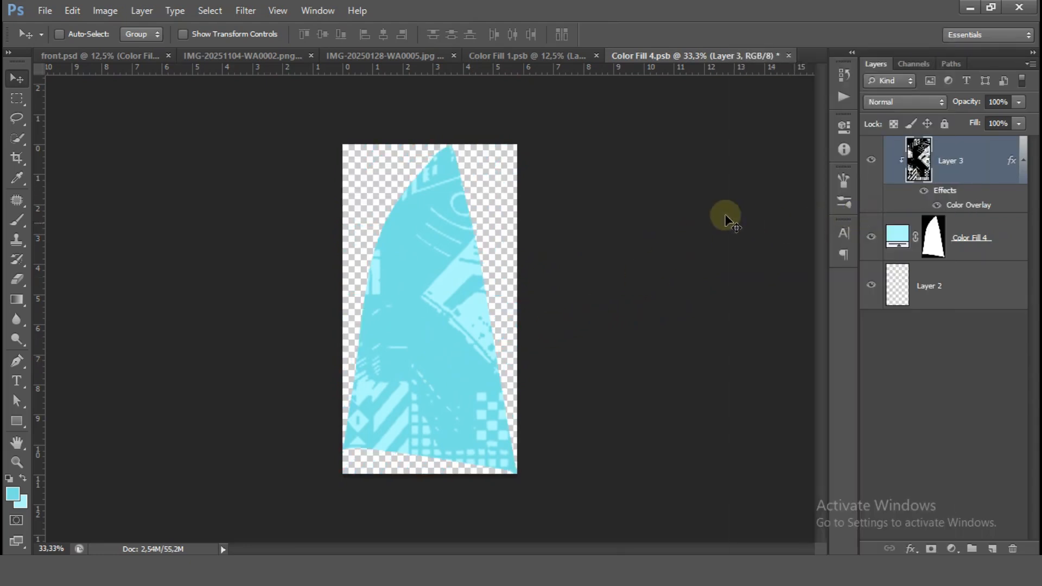
# - Close Color Fill 4.psb with its changes saved, and close Color Fill 1.psb to return to front.psd
pyautogui.click(789, 55)
pyautogui.click(475, 227)
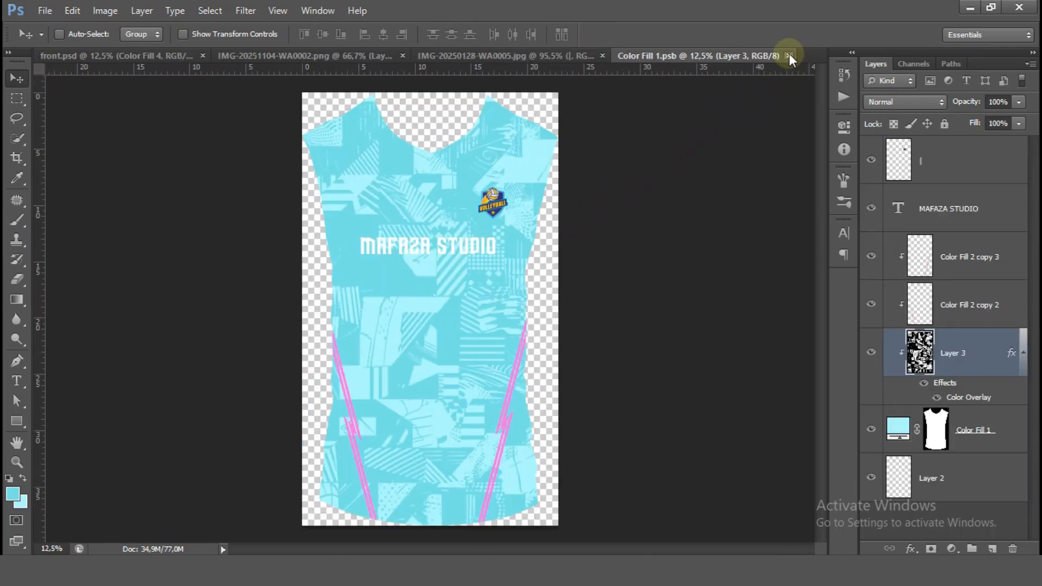
pyautogui.click(789, 55)
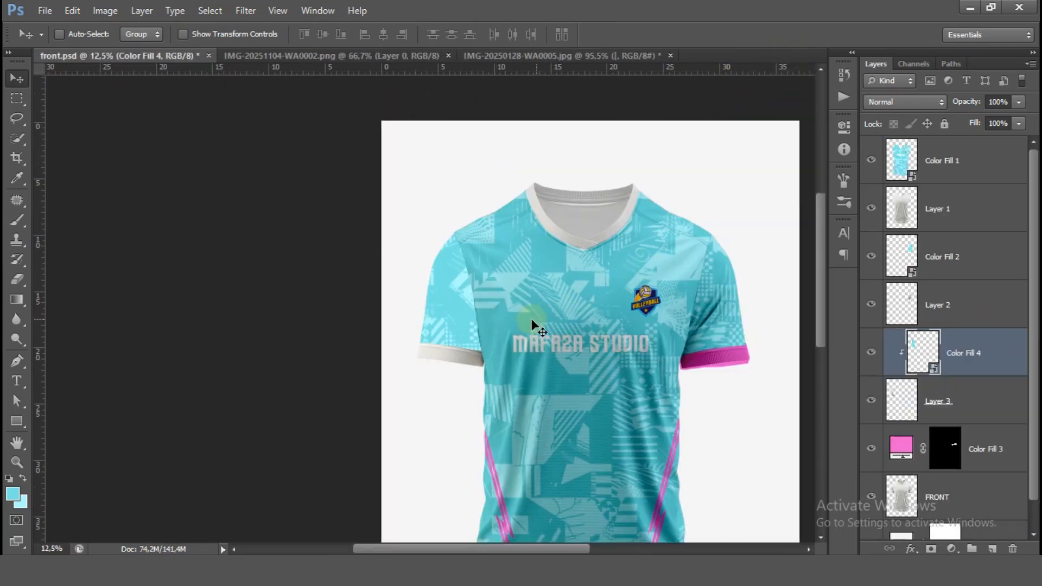
# - Set the blend mode of the Color Fill 4 sleeve smart object to Linear Burn
pyautogui.hotkey('ctrl', '+')
pyautogui.click(914, 105)
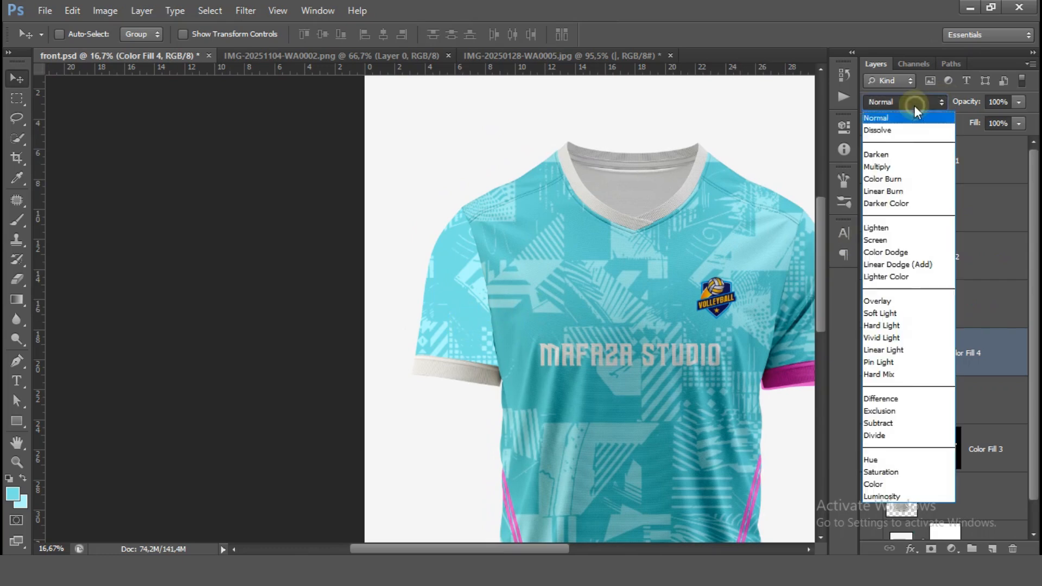
pyautogui.click(900, 190)
# - Draw a closed Pen path around the remaining white ribbed sleeve cuff
pyautogui.hotkey('ctrl', '+')
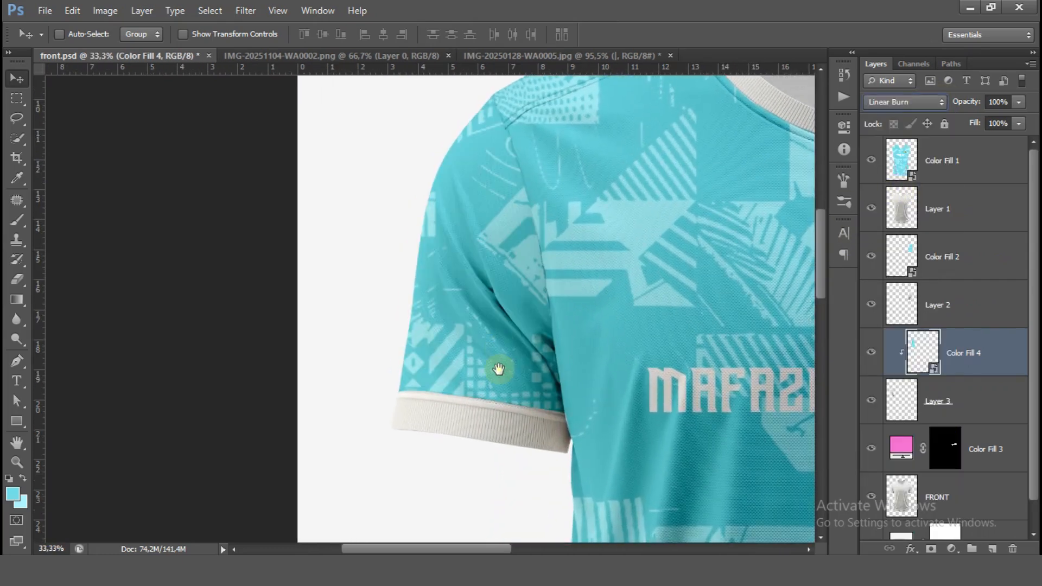
pyautogui.hotkey('ctrl', '+')
pyautogui.hotkey('ctrl', '+')
pyautogui.hotkey('ctrl', '+')
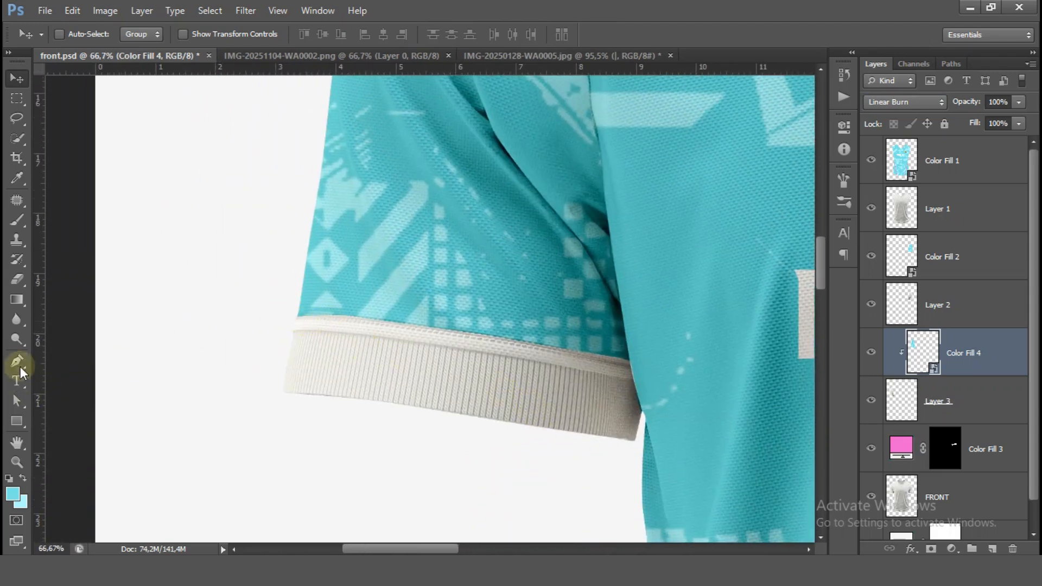
pyautogui.click(17, 361)
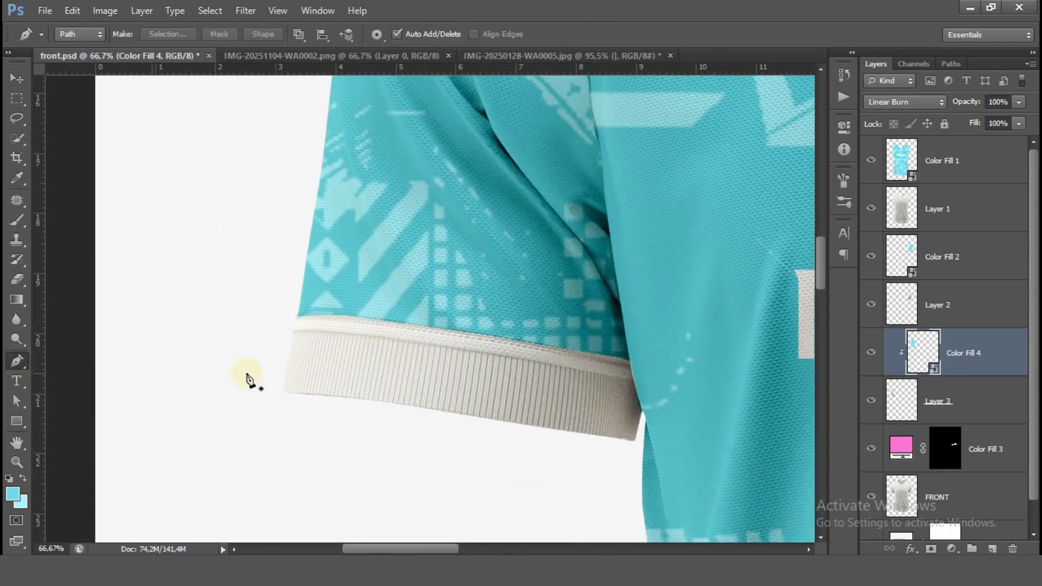
pyautogui.click(287, 310)
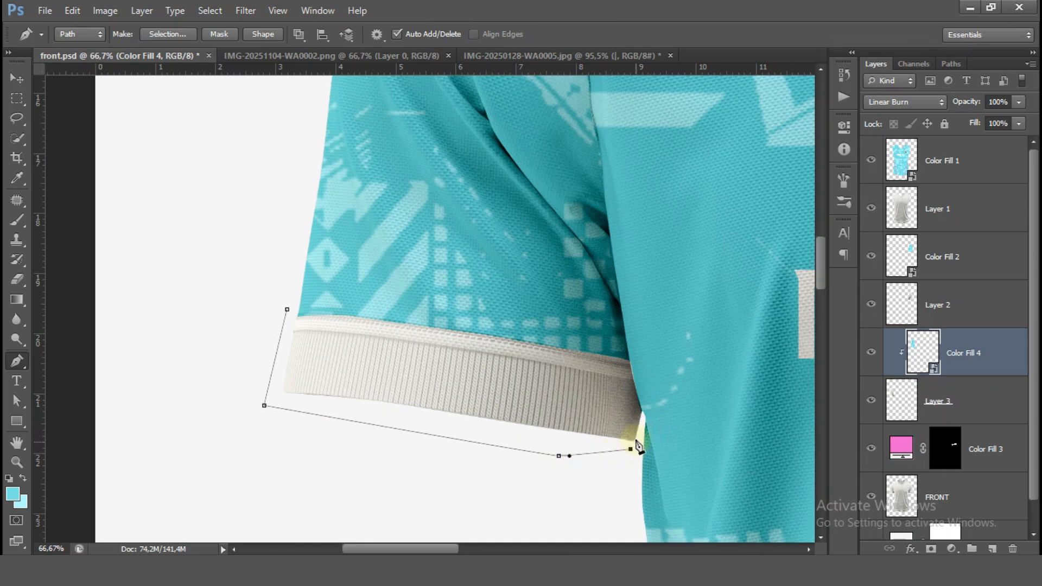
pyautogui.click(640, 344)
pyautogui.click(594, 327)
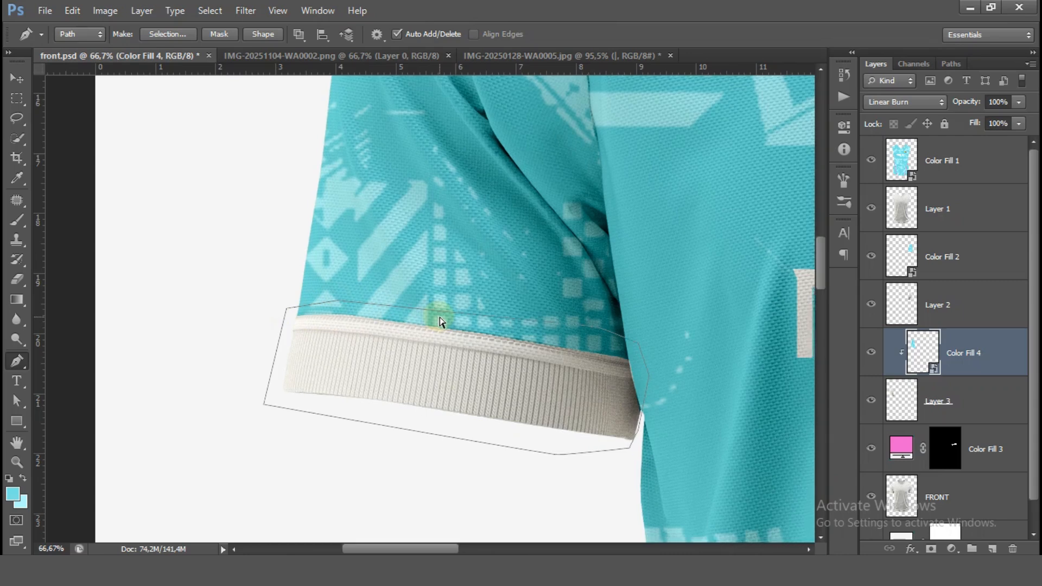
# - Convert the path around the white cuff to a selection
pyautogui.scroll(-1, 437, 315)
pyautogui.rightClick(455, 354)
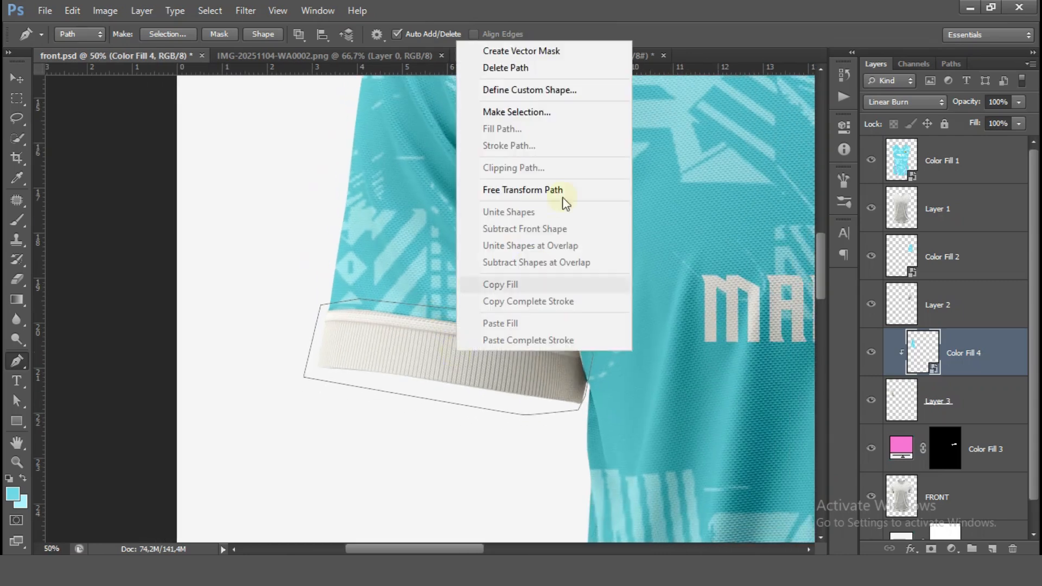
pyautogui.click(564, 112)
pyautogui.click(604, 162)
pyautogui.scroll(-1, 609, 162)
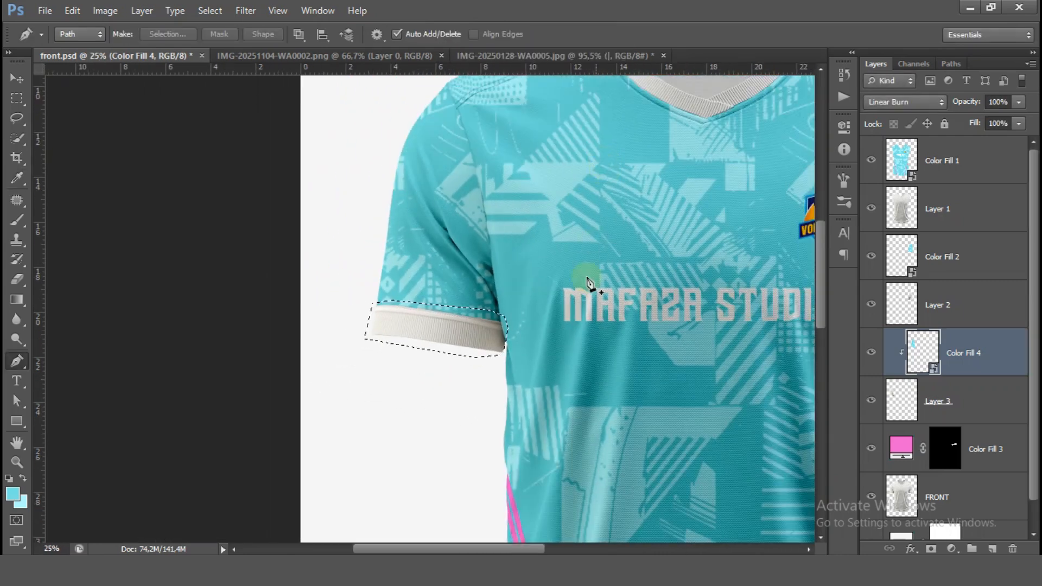
pyautogui.scroll(-1, 581, 274)
pyautogui.scroll(-1, 536, 277)
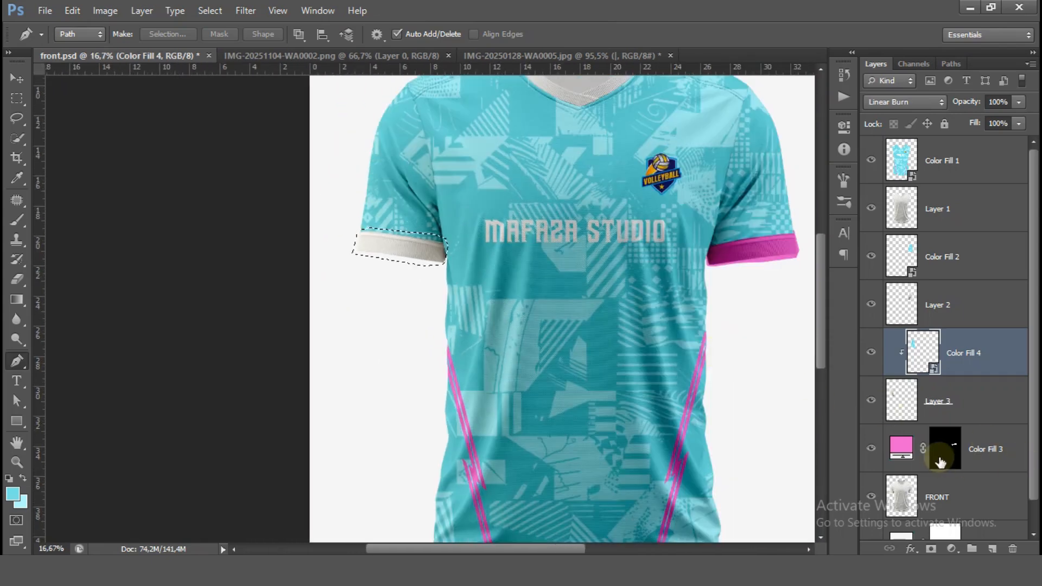
# - Paint the selected cuff area white on Color Fill 3's layer mask with the Brush to turn the cuff pink
pyautogui.click(945, 449)
pyautogui.click(17, 220)
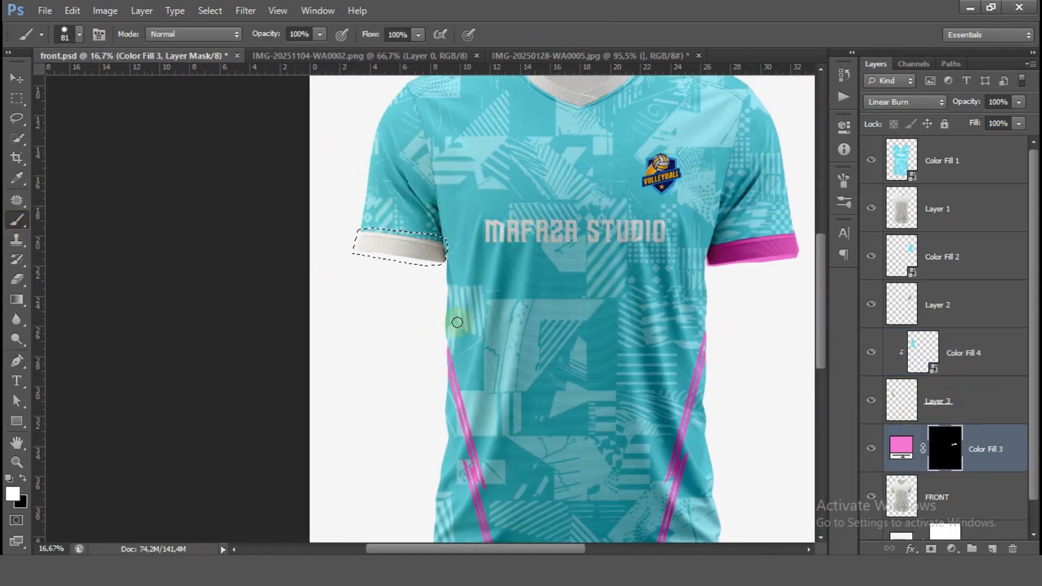
pyautogui.moveTo(409, 248); pyautogui.dragTo(417, 253)
pyautogui.click(22, 477)
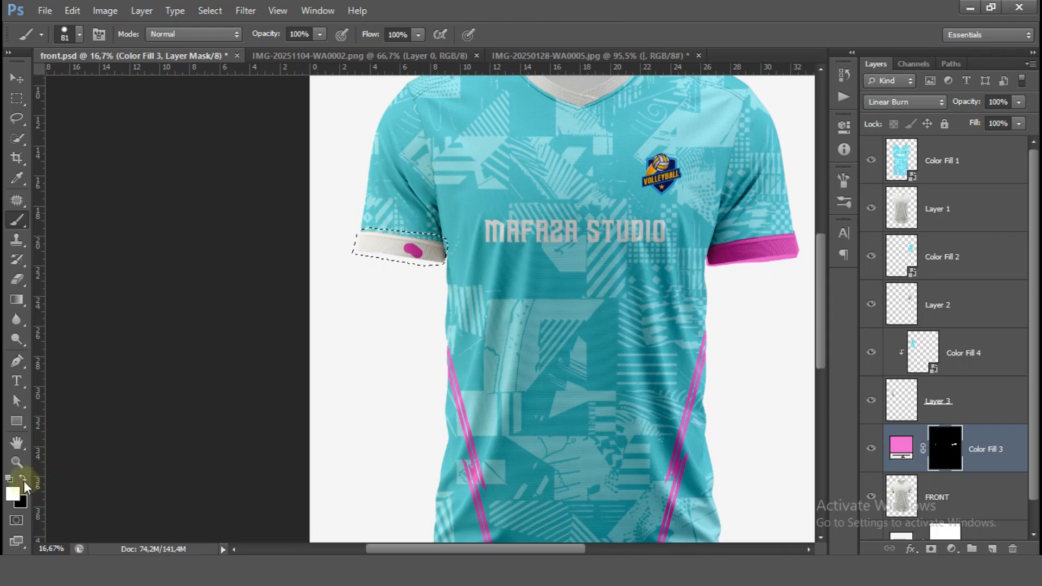
pyautogui.click(22, 479)
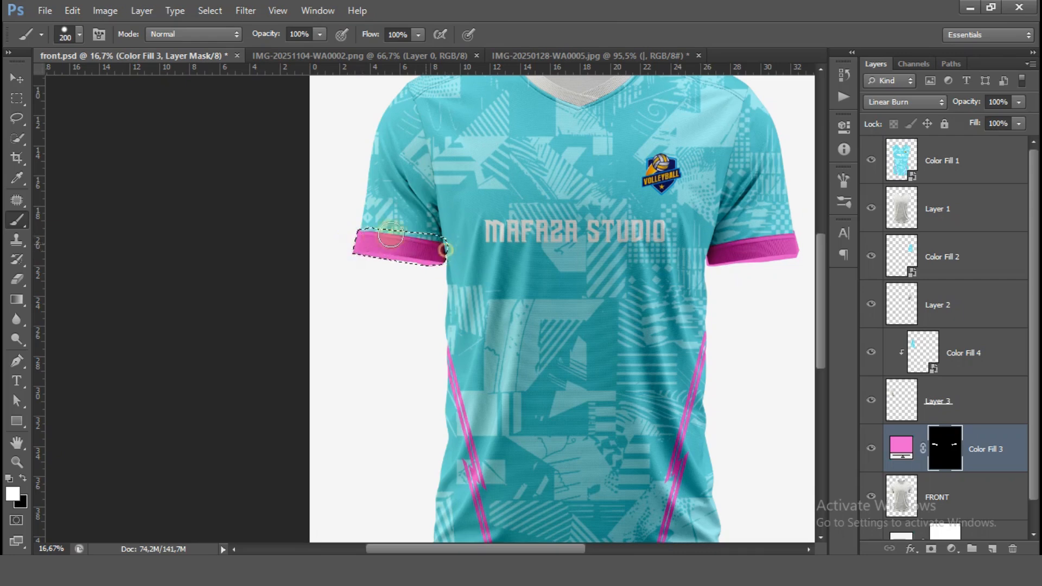
# - Clear the cuff selection and clip the pink Color Fill 3 layer to the FRONT layer
pyautogui.hotkey('ctrl', '-')
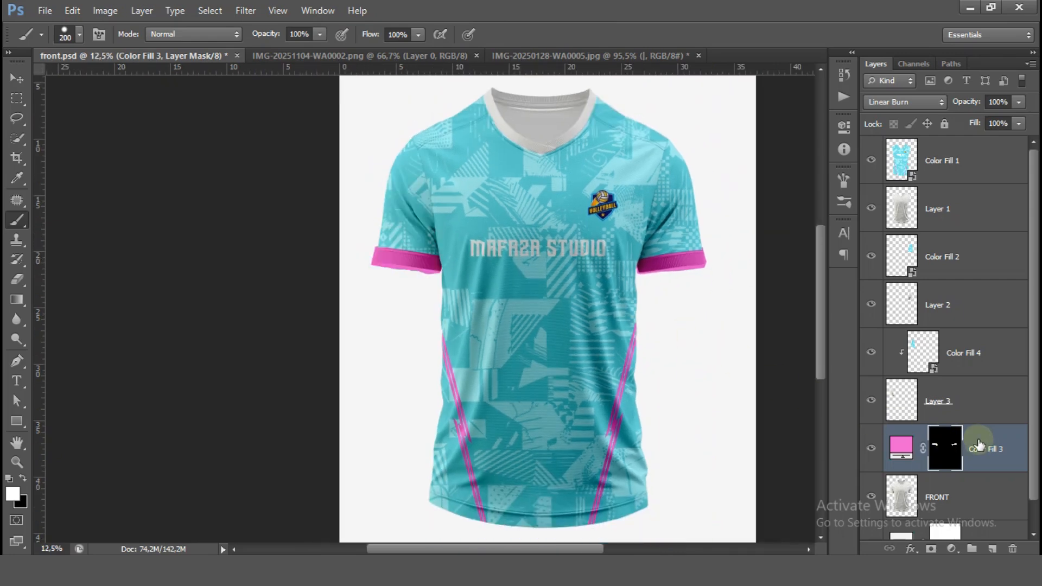
pyautogui.rightClick(981, 441)
pyautogui.click(875, 216)
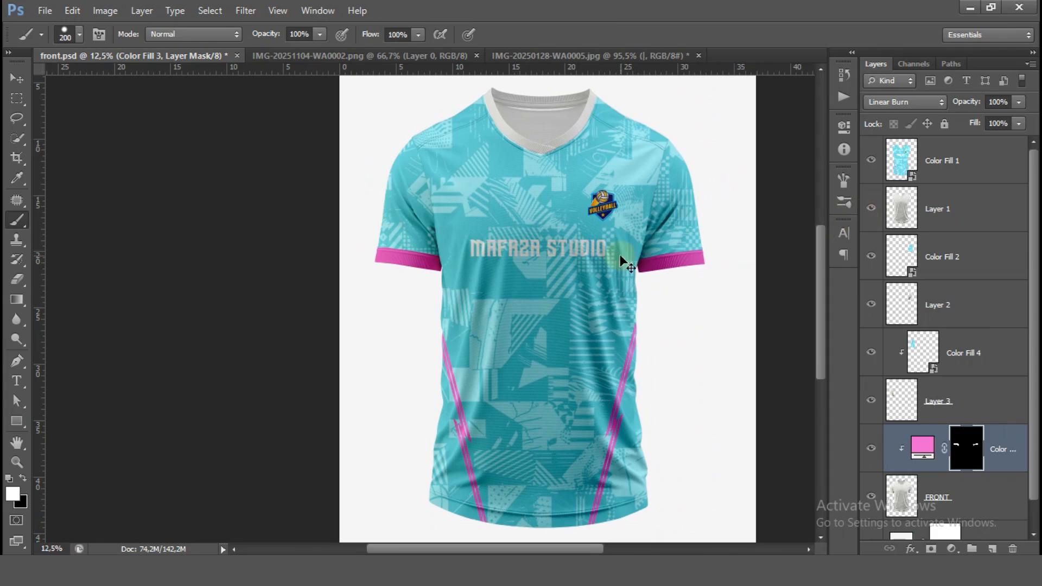
# - Draw a closed Pen path along the collar's outer edge and around the space above the neckline
pyautogui.scroll(3, 581, 285)
pyautogui.hscroll(1, 581, 285)
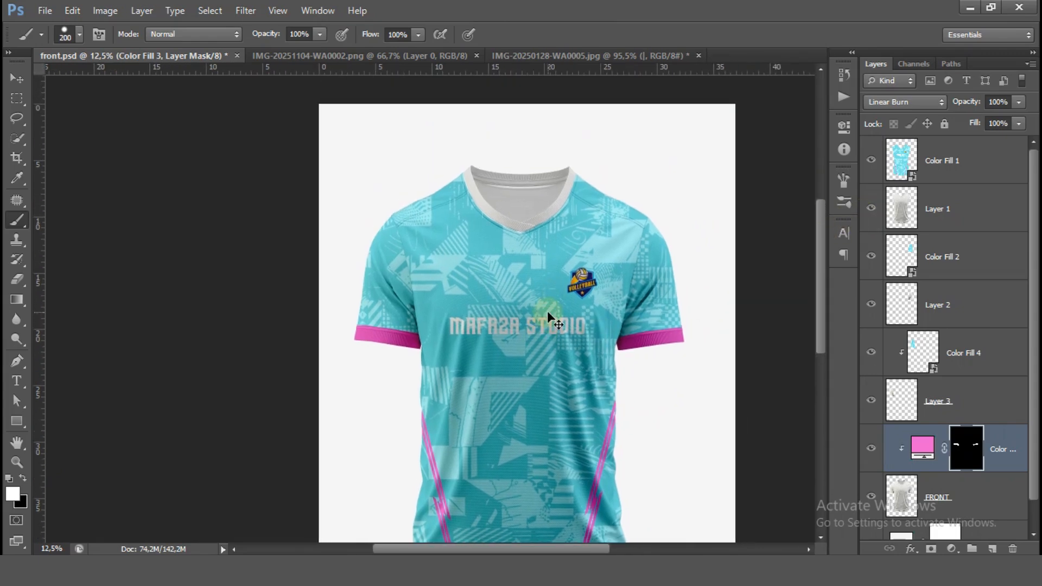
pyautogui.hotkey('ctrl', '+')
pyautogui.hotkey('ctrl', '+')
pyautogui.moveTo(564, 270); pyautogui.dragTo(453, 419)
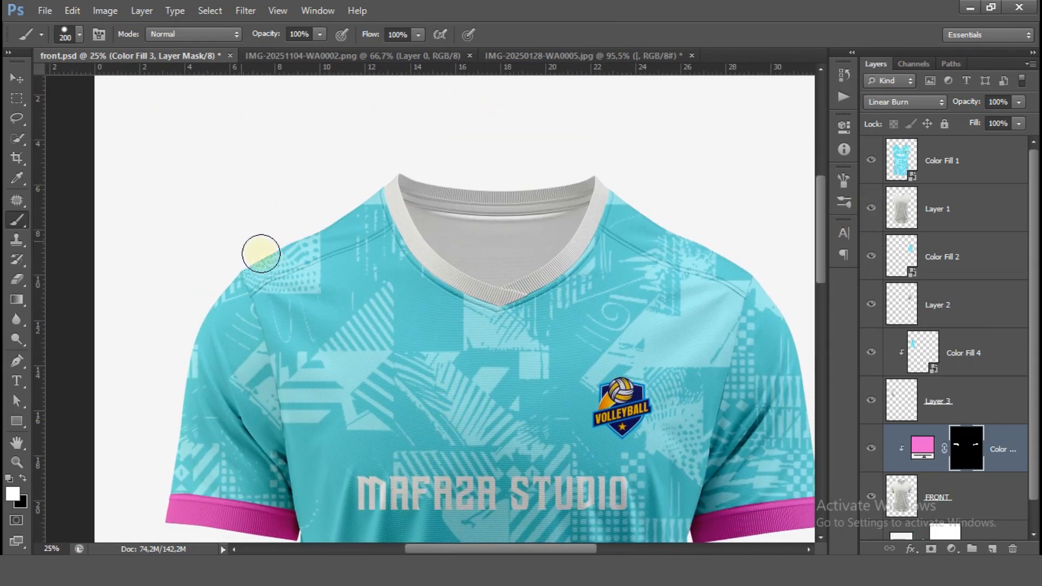
pyautogui.click(17, 361)
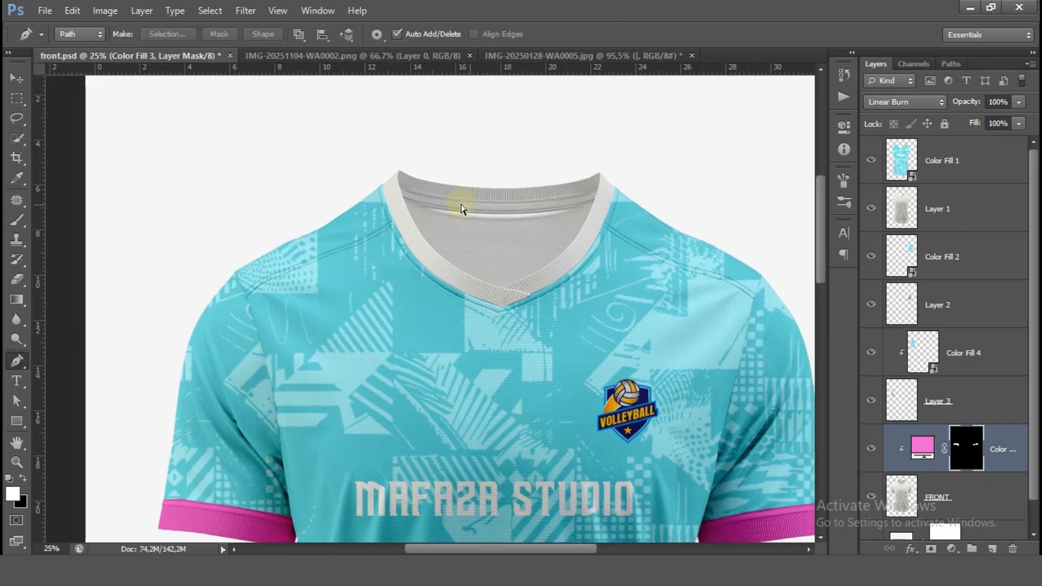
pyautogui.hotkey('ctrl', '+')
pyautogui.hotkey('ctrl', '+')
pyautogui.scroll(4, 412, 271)
pyautogui.hotkey('ctrl', '+')
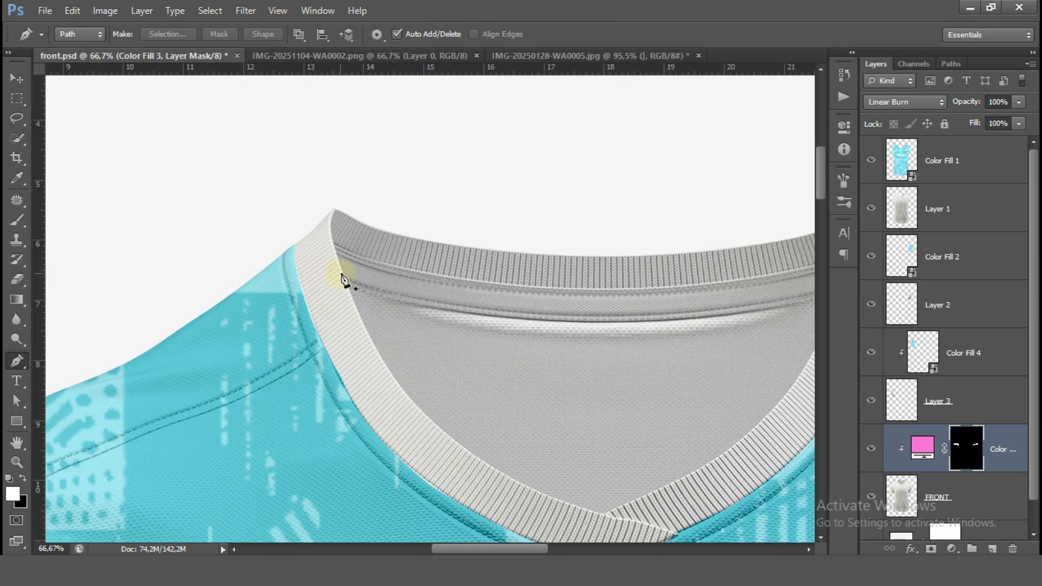
pyautogui.hotkey('ctrl', '-')
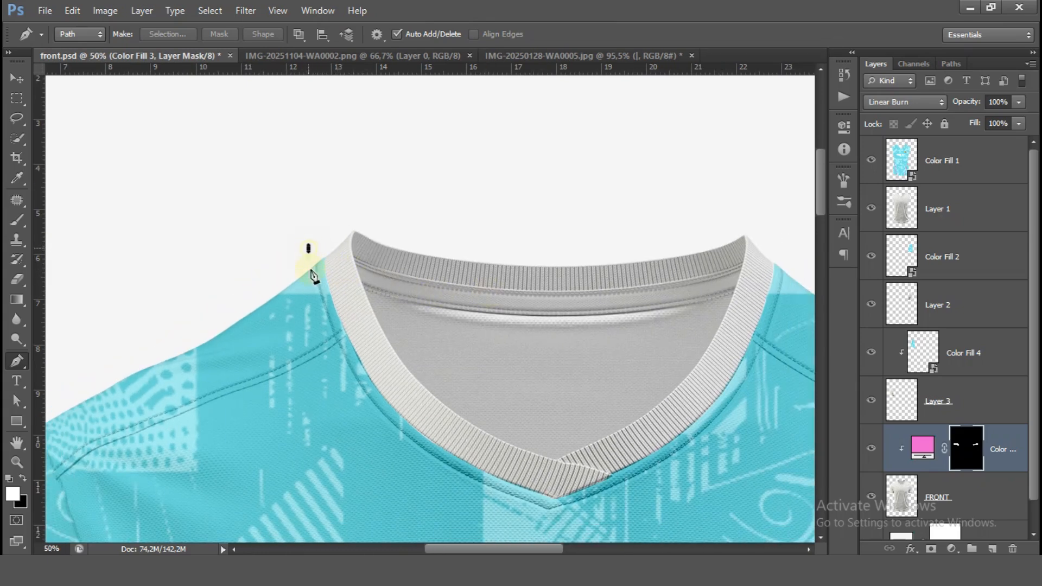
pyautogui.click(312, 273)
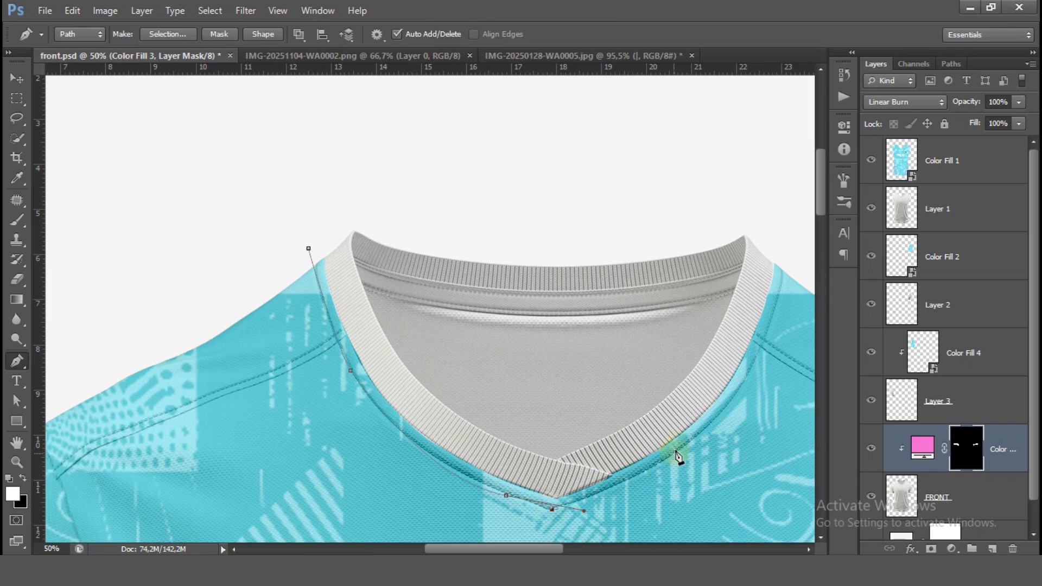
pyautogui.moveTo(690, 434); pyautogui.dragTo(603, 495)
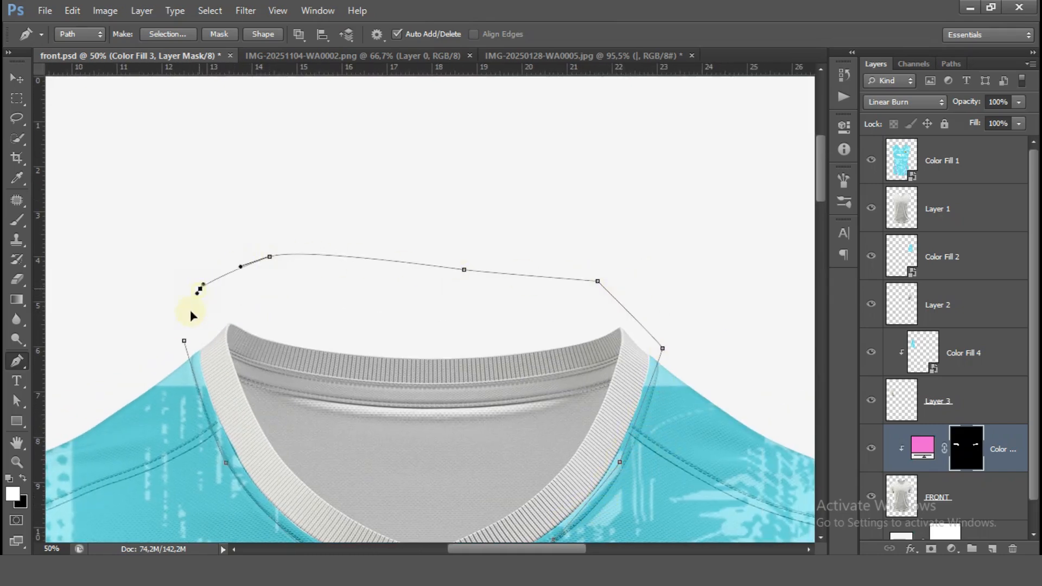
pyautogui.click(185, 343)
# - Convert the closed path around the collar to a selection
pyautogui.hotkey('ctrl', '-')
pyautogui.rightClick(428, 319)
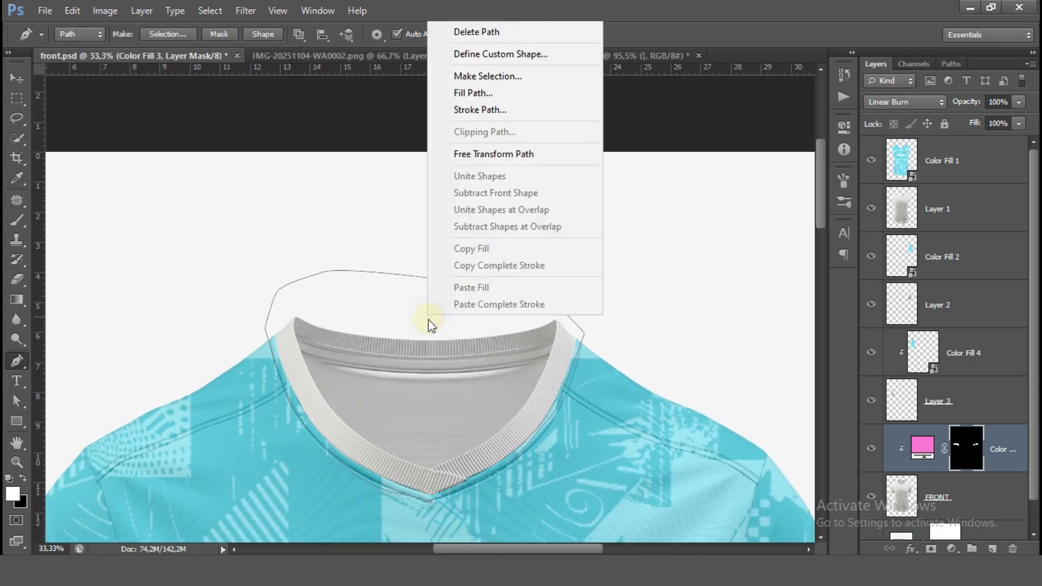
pyautogui.click(543, 76)
pyautogui.click(599, 160)
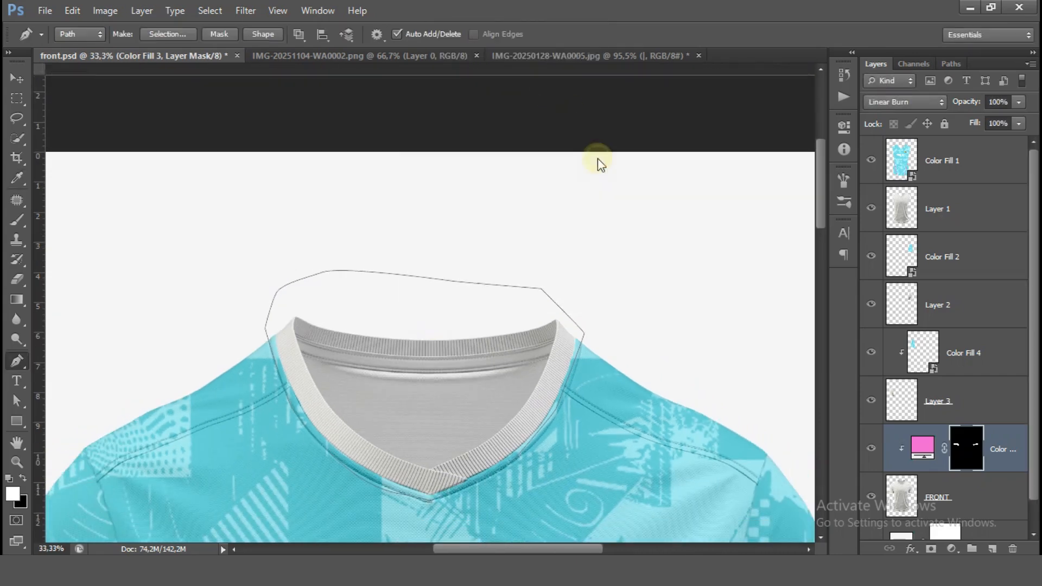
# - Paint the selected collar white on Color Fill 3's layer mask with the Brush to turn it pink, then clear the selection
pyautogui.hotkey('ctrl', '-')
pyautogui.hotkey('ctrl', '-')
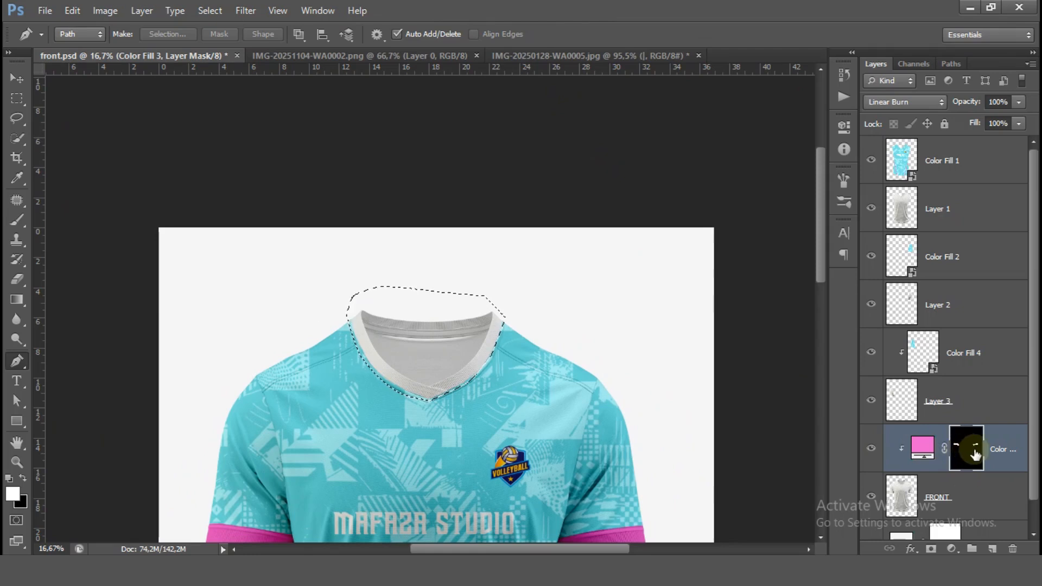
pyautogui.click(15, 217)
pyautogui.moveTo(366, 343)
pyautogui.mouseDown()
pyautogui.moveTo(419, 395)
pyautogui.moveTo(460, 390)
pyautogui.moveTo(497, 353)
pyautogui.moveTo(502, 316)
pyautogui.moveTo(479, 363)
pyautogui.moveTo(442, 381)
pyautogui.moveTo(493, 322)
pyautogui.moveTo(358, 320)
pyautogui.mouseUp()
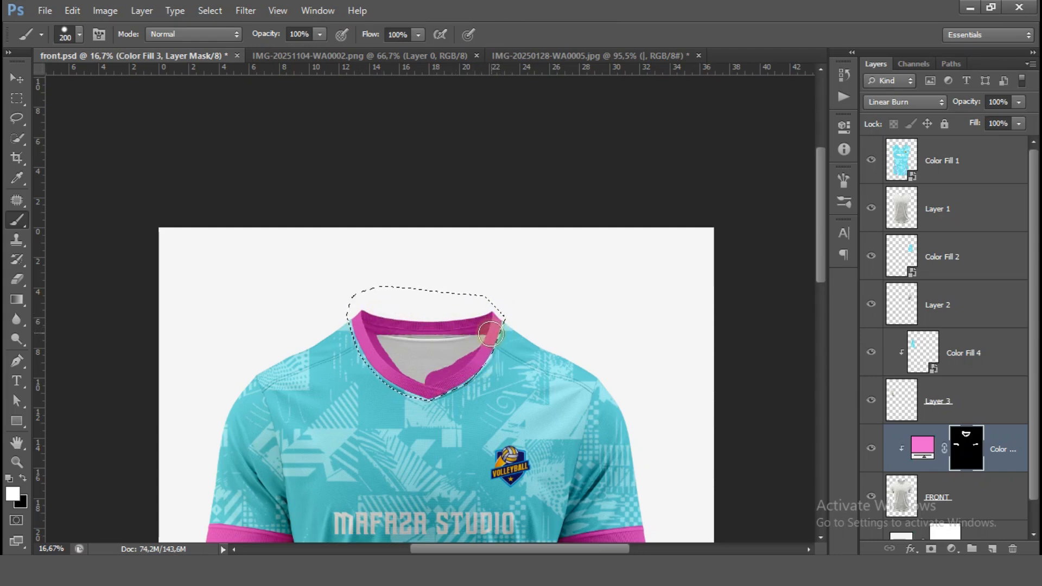
pyautogui.hotkey('ctrl', '+')
pyautogui.hotkey('ctrl', '+')
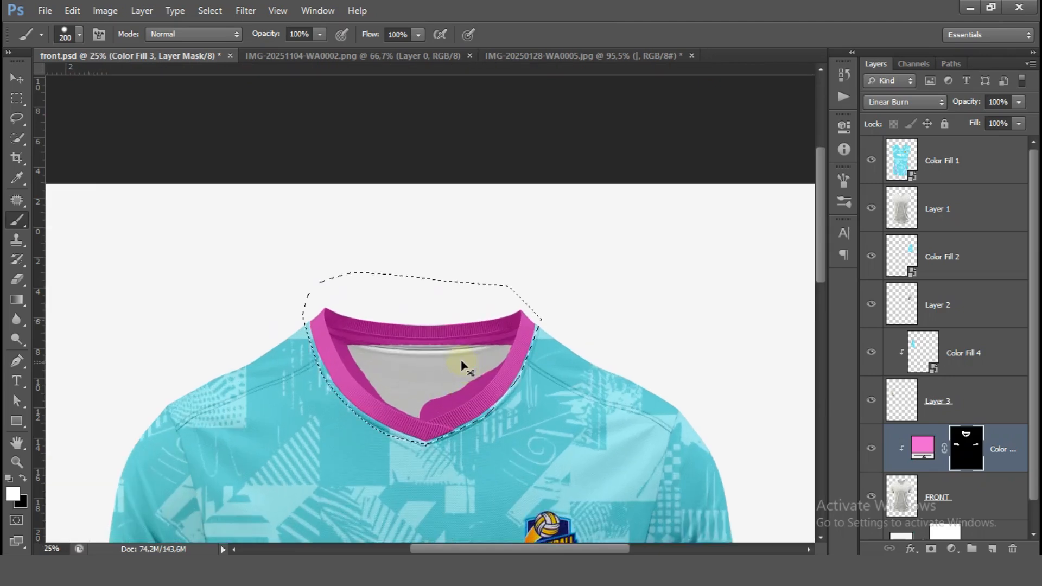
pyautogui.hotkey('ctrl', '+')
pyautogui.moveTo(454, 360)
pyautogui.mouseDown()
pyautogui.moveTo(315, 338)
pyautogui.moveTo(438, 362)
pyautogui.moveTo(561, 359)
pyautogui.moveTo(319, 332)
pyautogui.moveTo(296, 343)
pyautogui.moveTo(378, 336)
pyautogui.mouseUp()
pyautogui.hotkey('ctrl', 'd')
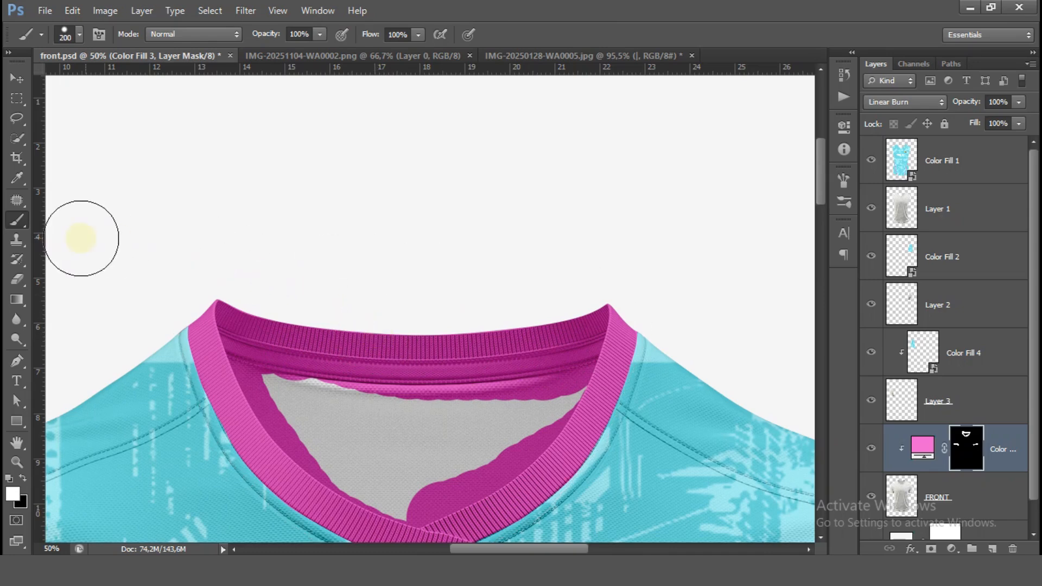
# - Start a Pen path at the back neck seam and trace the collar's inner edge down to the V point
pyautogui.click(21, 366)
pyautogui.hotkey('ctrl', '+')
pyautogui.hotkey('ctrl', '+')
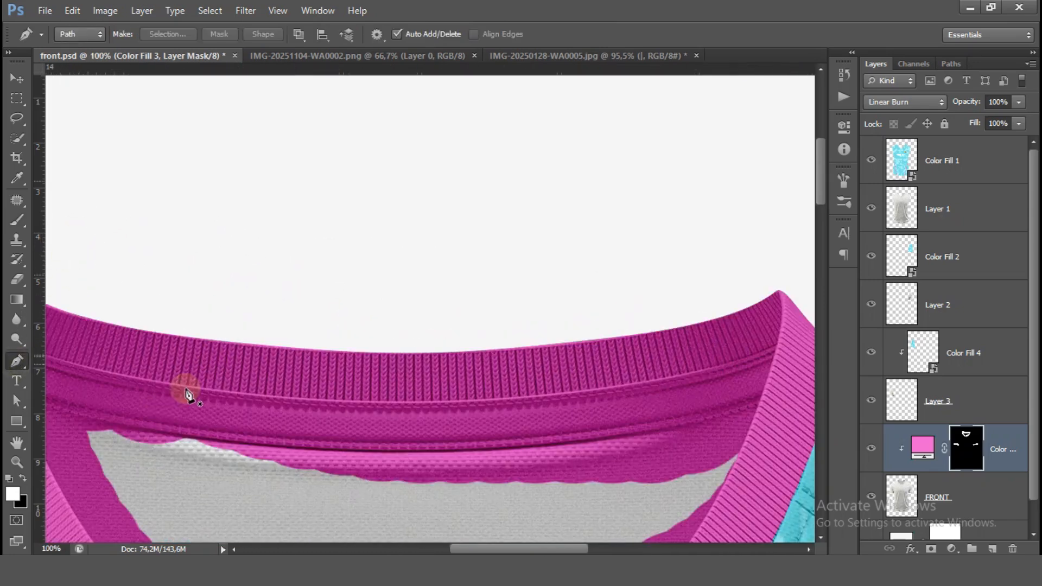
pyautogui.moveTo(186, 391); pyautogui.dragTo(368, 304)
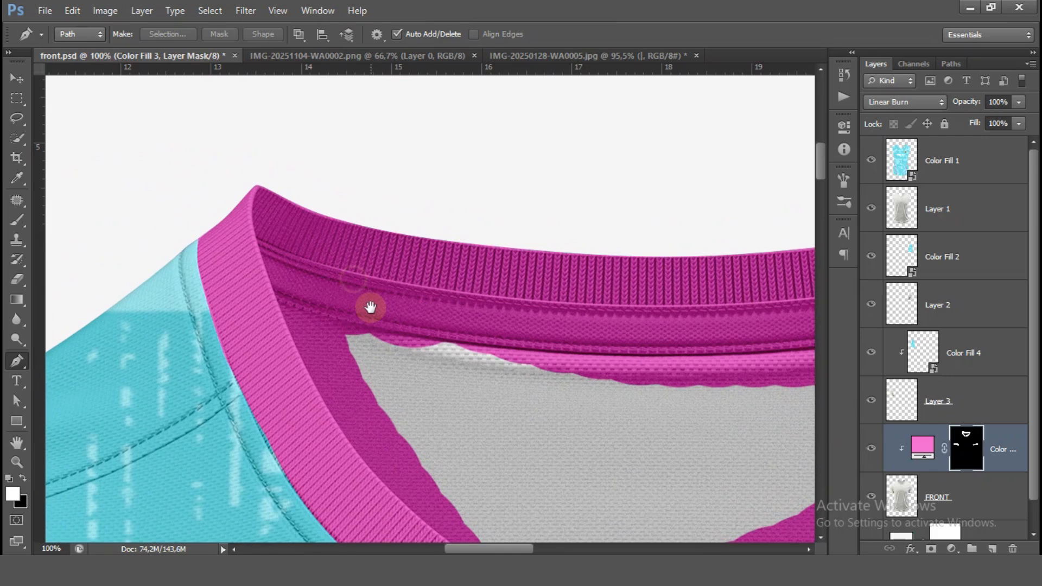
pyautogui.click(261, 252)
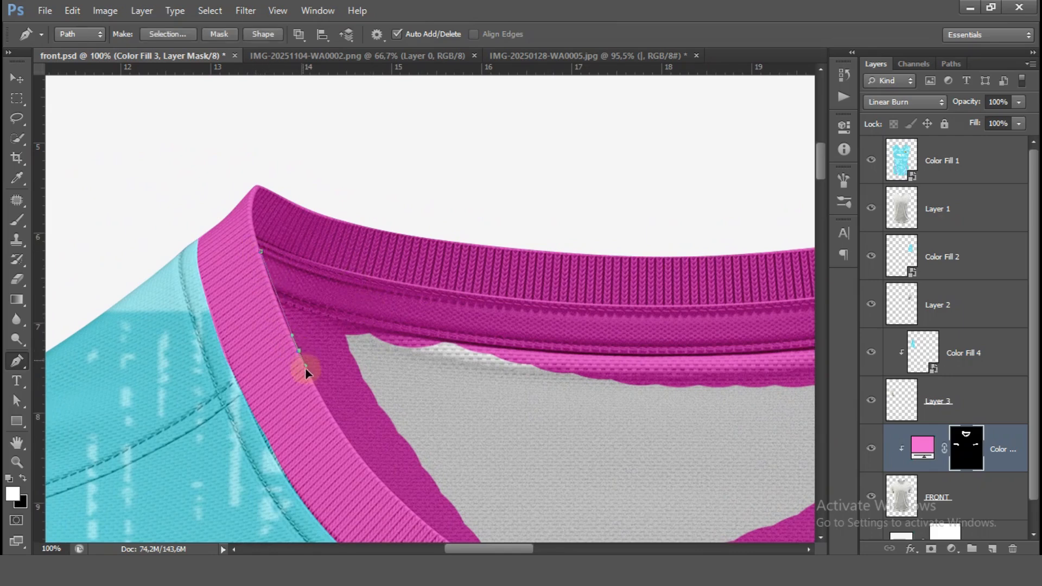
pyautogui.click(357, 459)
pyautogui.moveTo(400, 471); pyautogui.dragTo(256, 309)
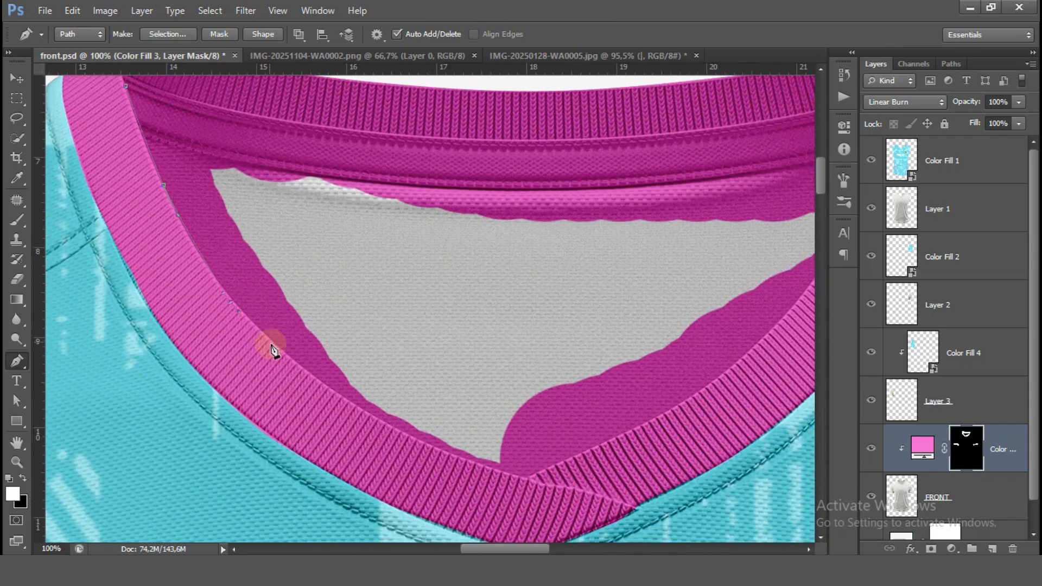
pyautogui.click(314, 381)
pyautogui.click(503, 467)
pyautogui.click(535, 488)
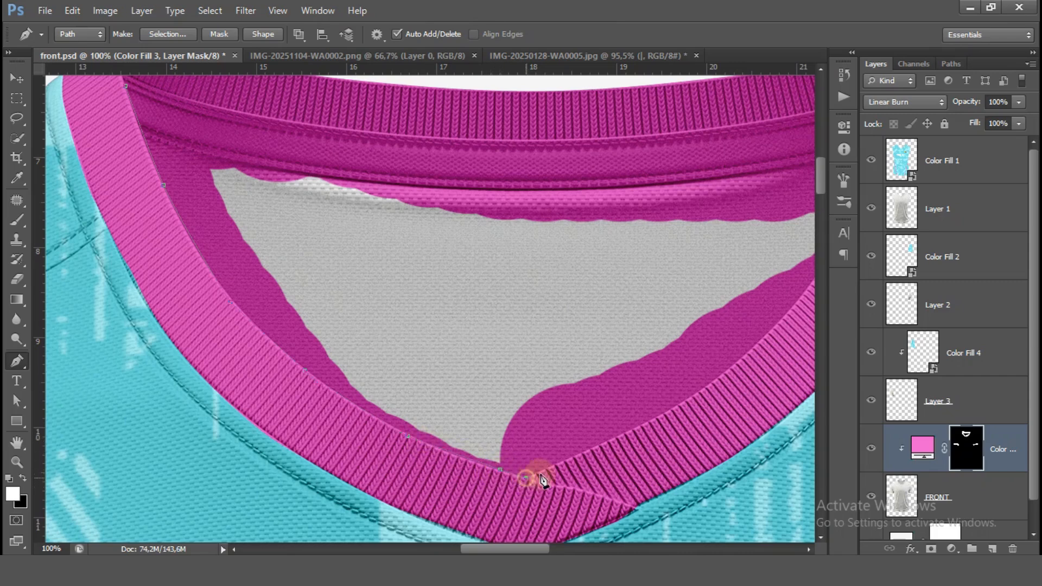
# - Continue the Pen path from the V point up the collar's opposite inner edge to the back neck seam
pyautogui.click(573, 461)
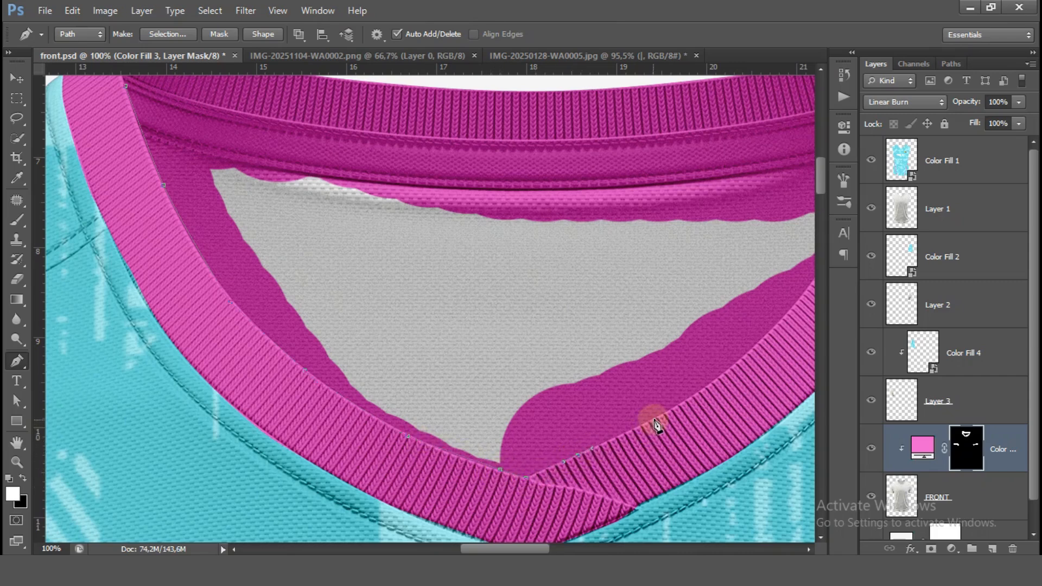
pyautogui.moveTo(660, 415); pyautogui.dragTo(663, 412)
pyautogui.moveTo(696, 409); pyautogui.dragTo(494, 487)
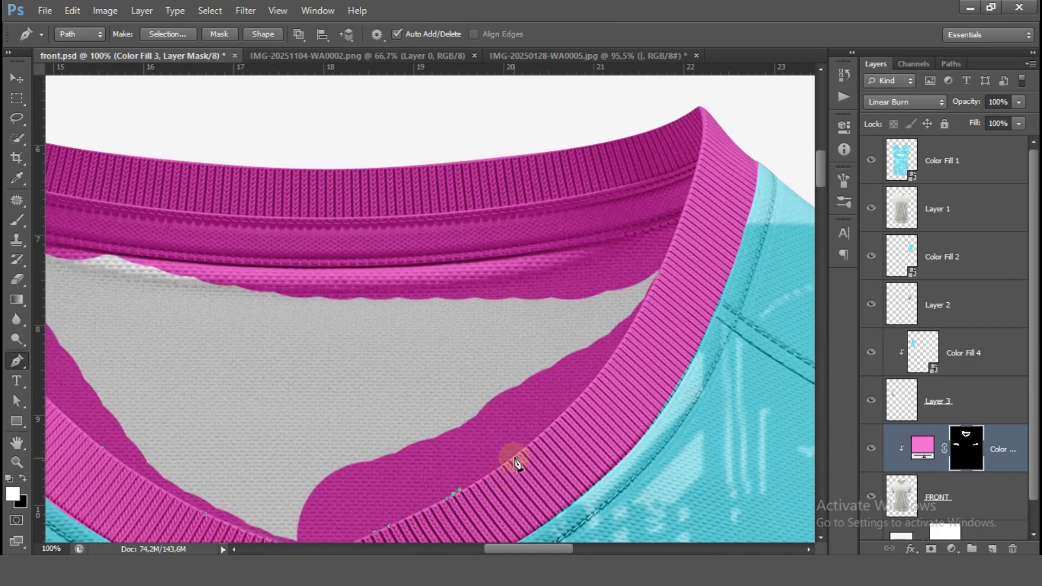
pyautogui.click(571, 413)
pyautogui.moveTo(626, 361); pyautogui.dragTo(549, 459)
pyautogui.click(560, 419)
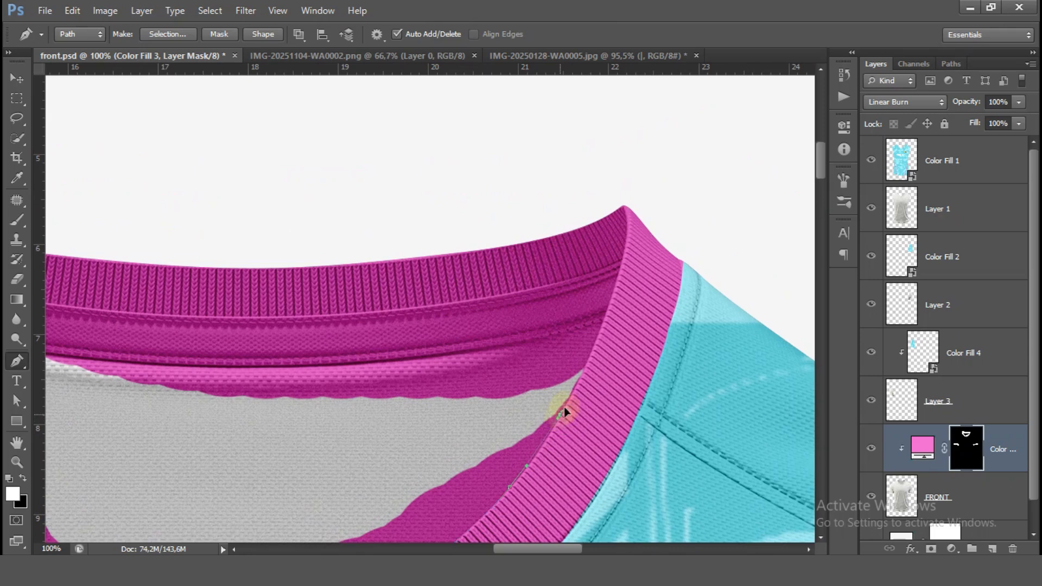
pyautogui.moveTo(564, 407); pyautogui.dragTo(569, 401)
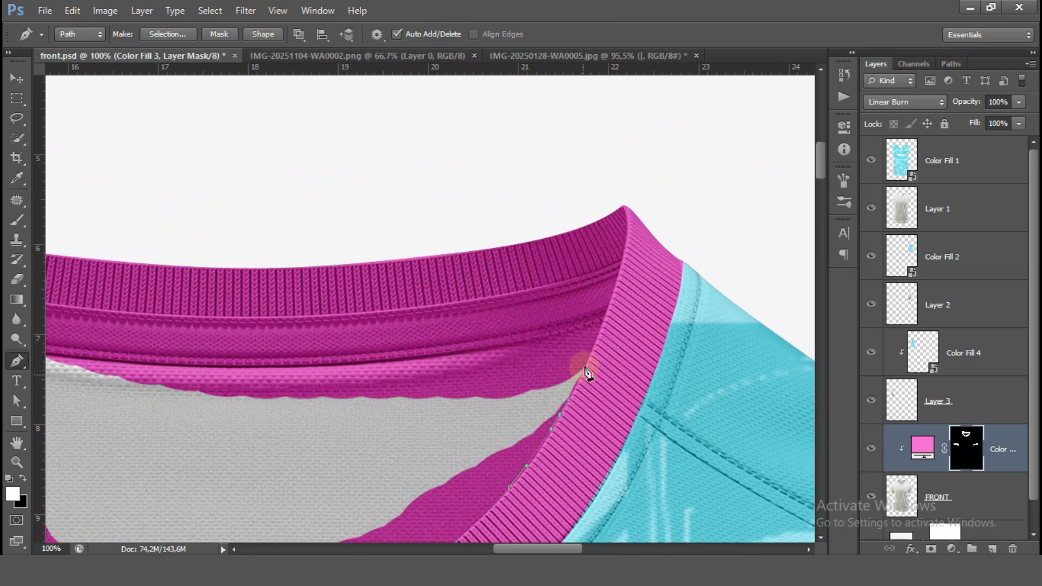
pyautogui.click(605, 316)
# - Trace the Pen path along the lower edge of the back neck tape and close it on the collar's inner edge
pyautogui.moveTo(523, 339); pyautogui.dragTo(609, 401)
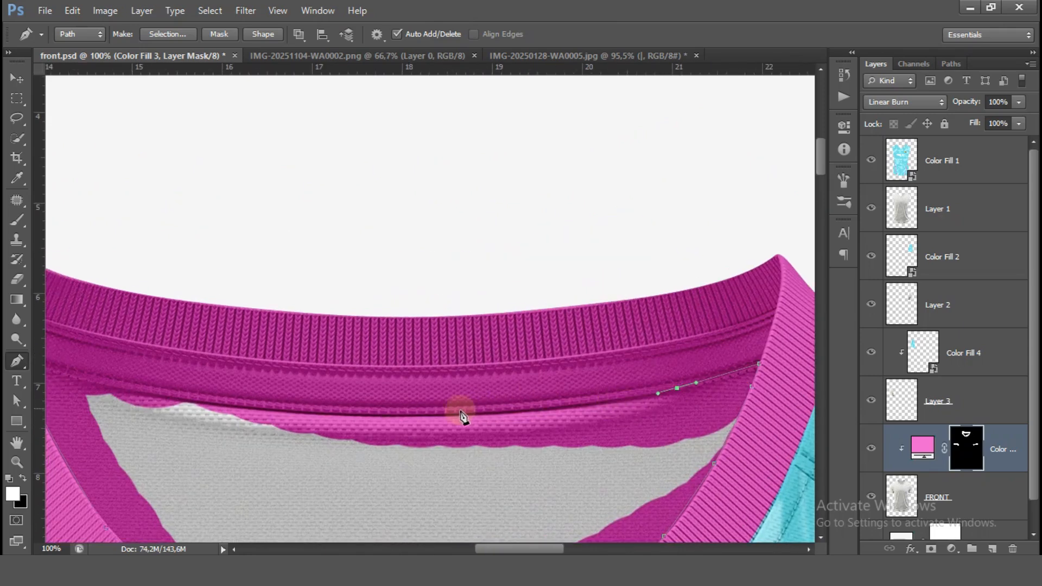
pyautogui.moveTo(437, 417); pyautogui.dragTo(554, 461)
pyautogui.moveTo(465, 447); pyautogui.dragTo(450, 444)
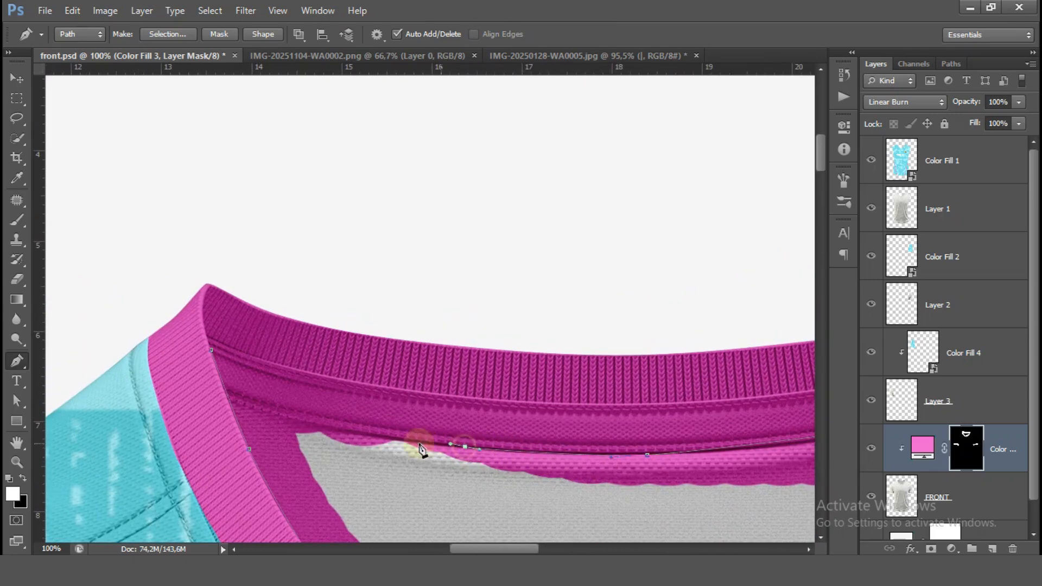
pyautogui.moveTo(311, 425); pyautogui.dragTo(369, 452)
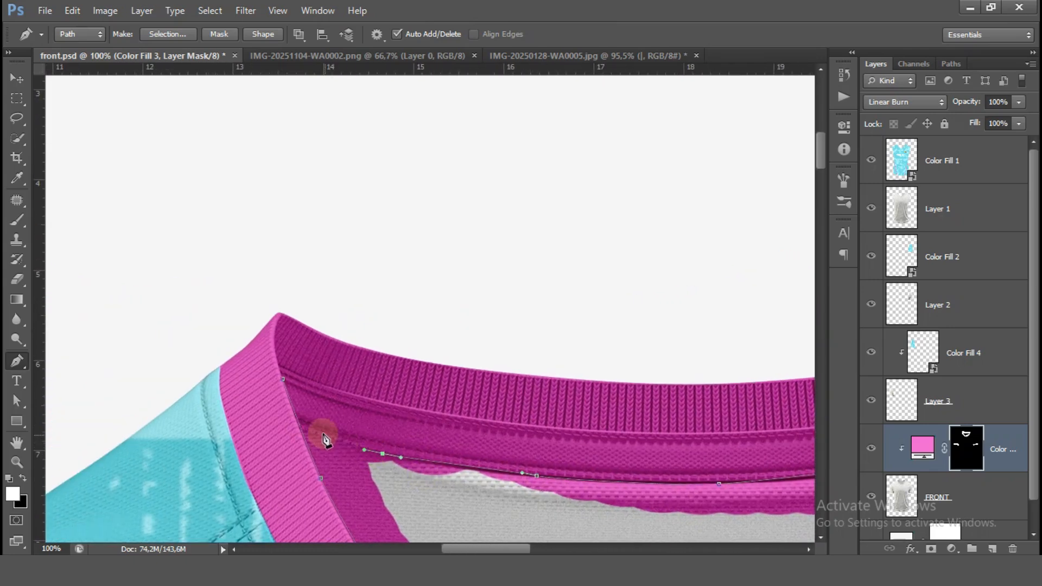
pyautogui.click(305, 434)
# - Convert the path around the shirt's inner back area to a selection
pyautogui.rightClick(323, 442)
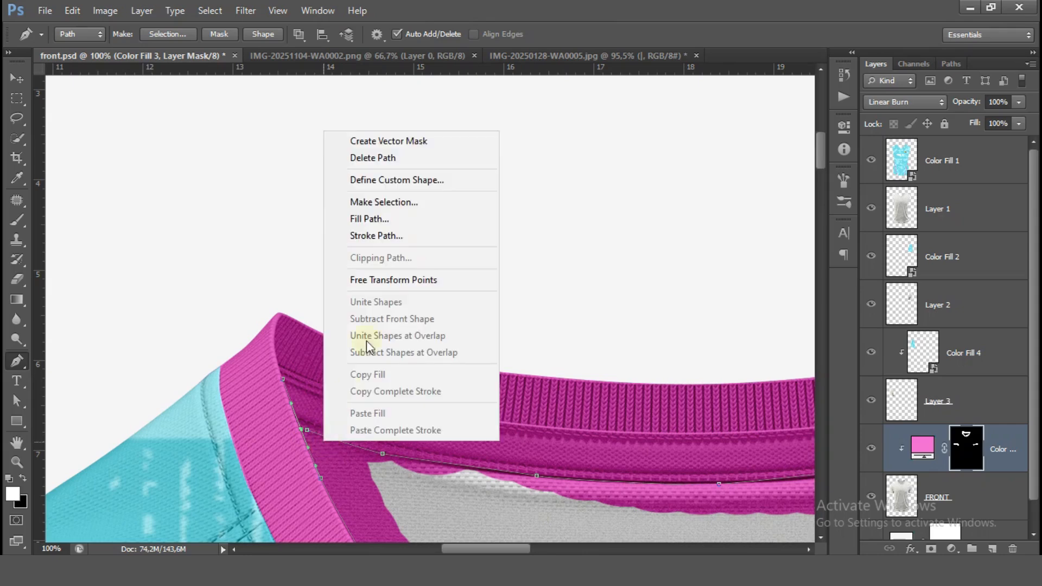
pyautogui.click(419, 196)
pyautogui.click(600, 161)
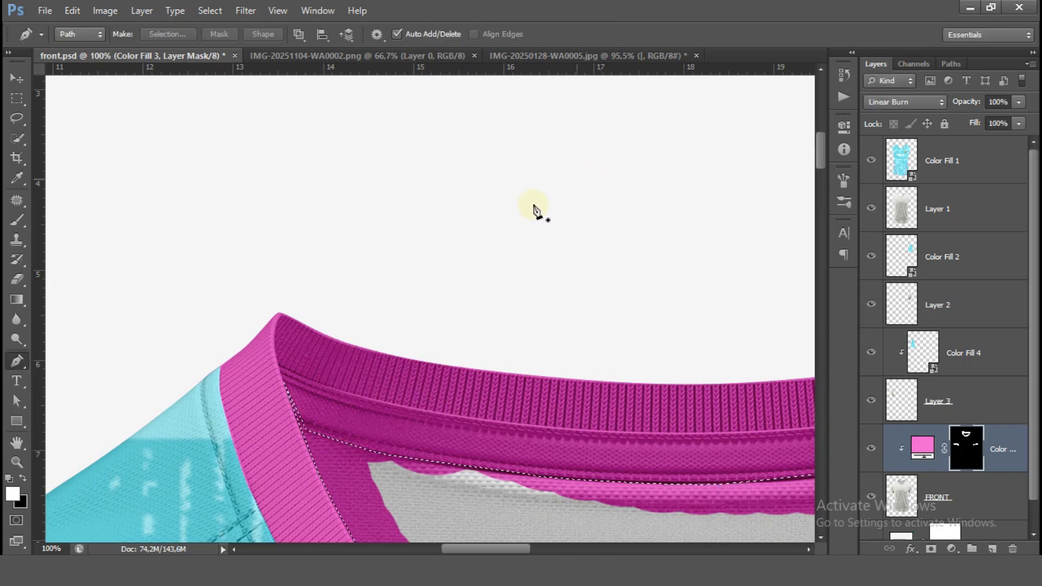
# - Paint the selected inner back area black on Color Fill 3's layer mask with the Brush to remove the pink there
pyautogui.hotkey('ctrl', '-')
pyautogui.moveTo(361, 349); pyautogui.dragTo(276, 273)
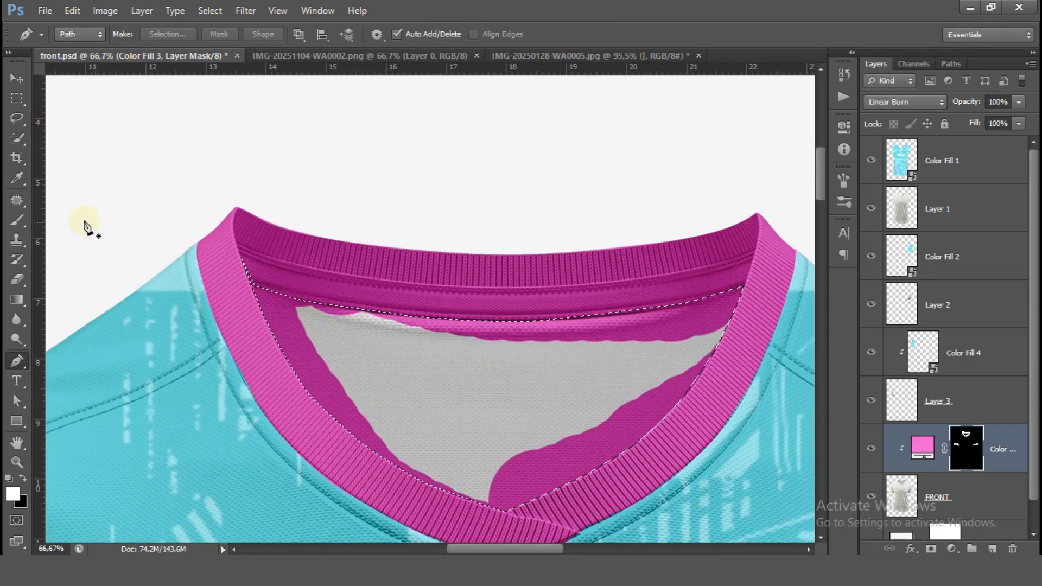
pyautogui.click(17, 220)
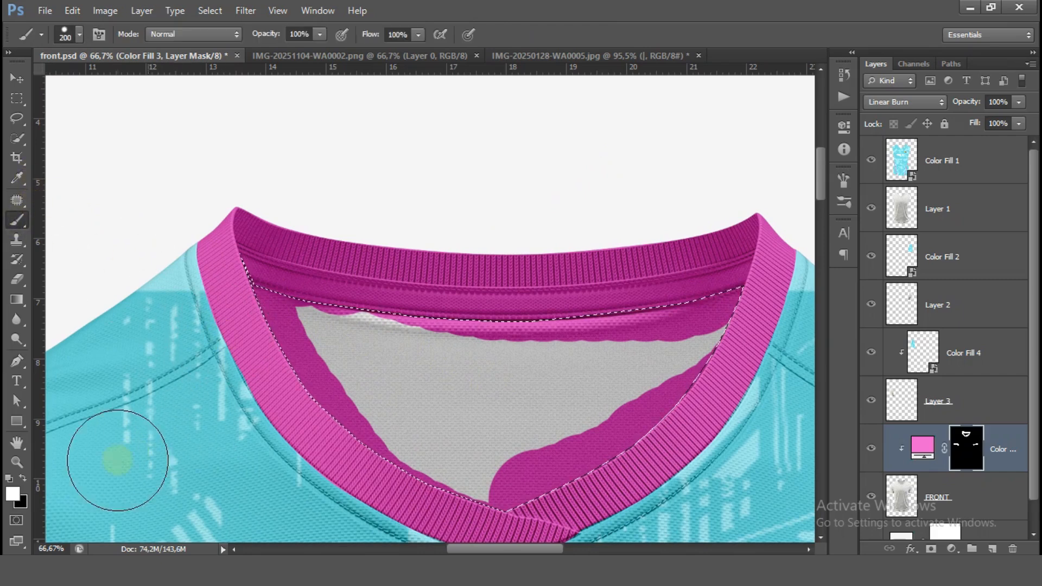
pyautogui.click(22, 477)
pyautogui.moveTo(347, 465)
pyautogui.mouseDown()
pyautogui.moveTo(265, 335)
pyautogui.moveTo(387, 346)
pyautogui.moveTo(659, 344)
pyautogui.moveTo(732, 308)
pyautogui.moveTo(693, 370)
pyautogui.moveTo(589, 439)
pyautogui.moveTo(471, 480)
pyautogui.moveTo(346, 412)
pyautogui.moveTo(323, 383)
pyautogui.mouseUp()
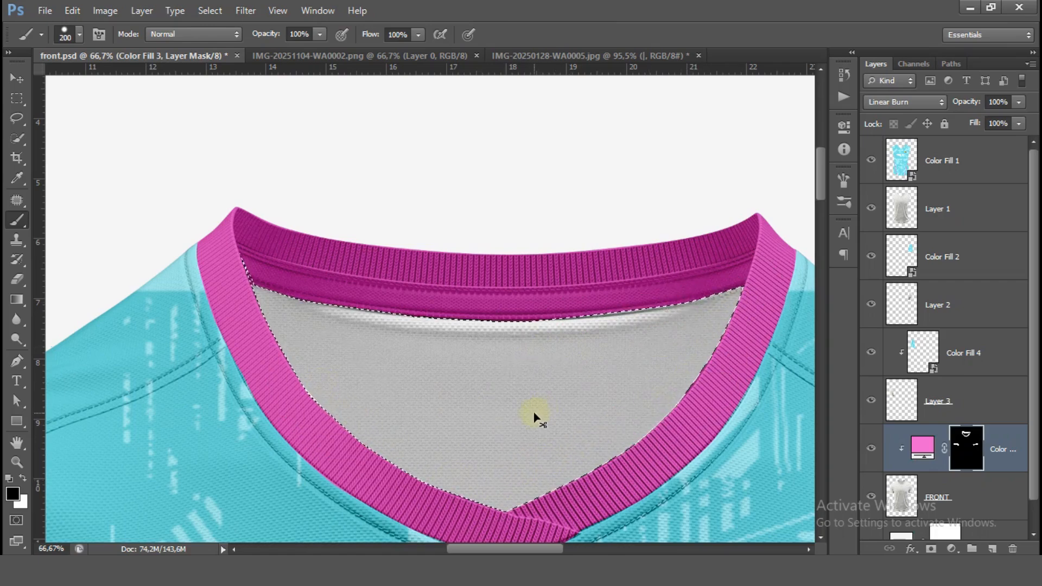
# - Clear the inner neck selection, save front.psd, and fit the whole mockup in view
pyautogui.hotkey('ctrl', '-')
pyautogui.hotkey('ctrl', '-')
pyautogui.hotkey('ctrl', 's')
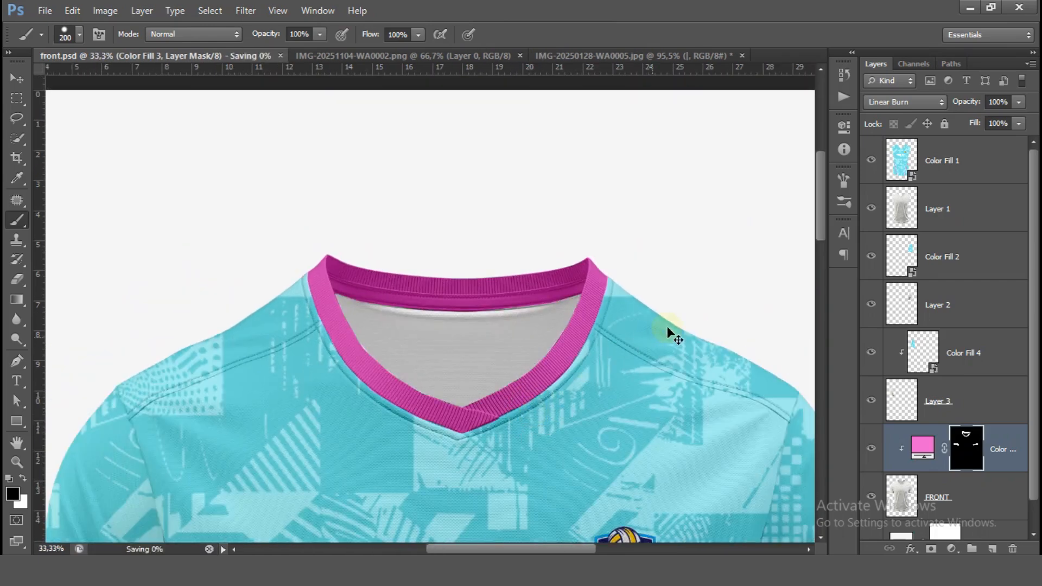
pyautogui.hotkey('ctrl', '0')
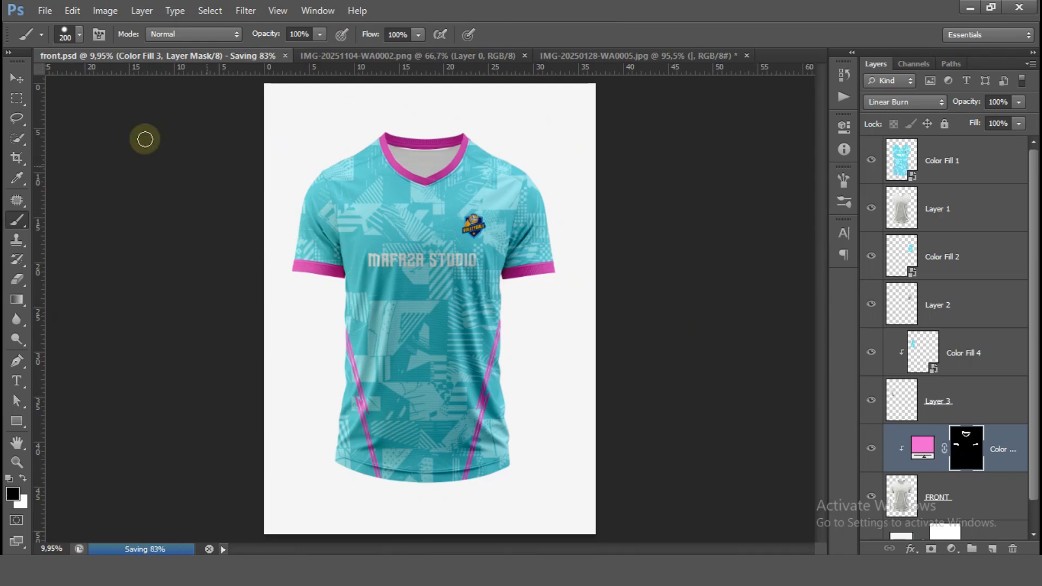
# - Change the Background Color fill layer to white, ffffff
pyautogui.click(17, 79)
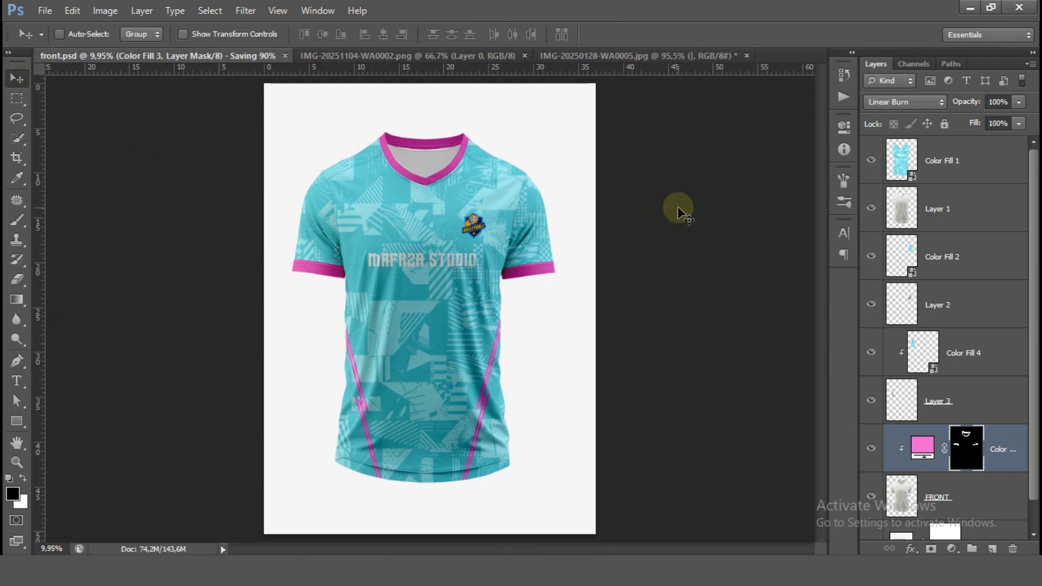
pyautogui.scroll(-1, 970, 325)
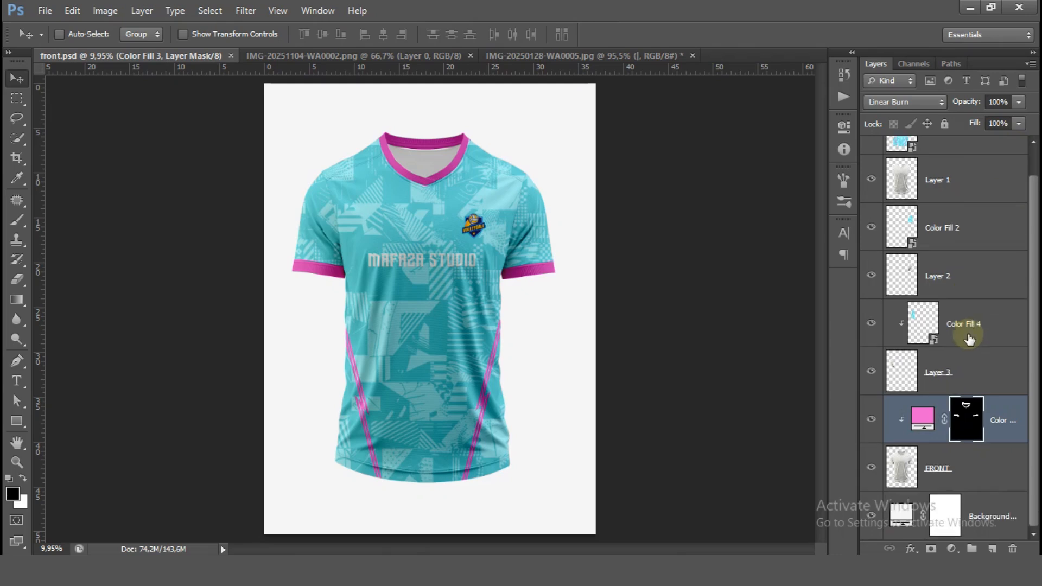
pyautogui.doubleClick(903, 510)
pyautogui.moveTo(668, 169); pyautogui.dragTo(627, 105)
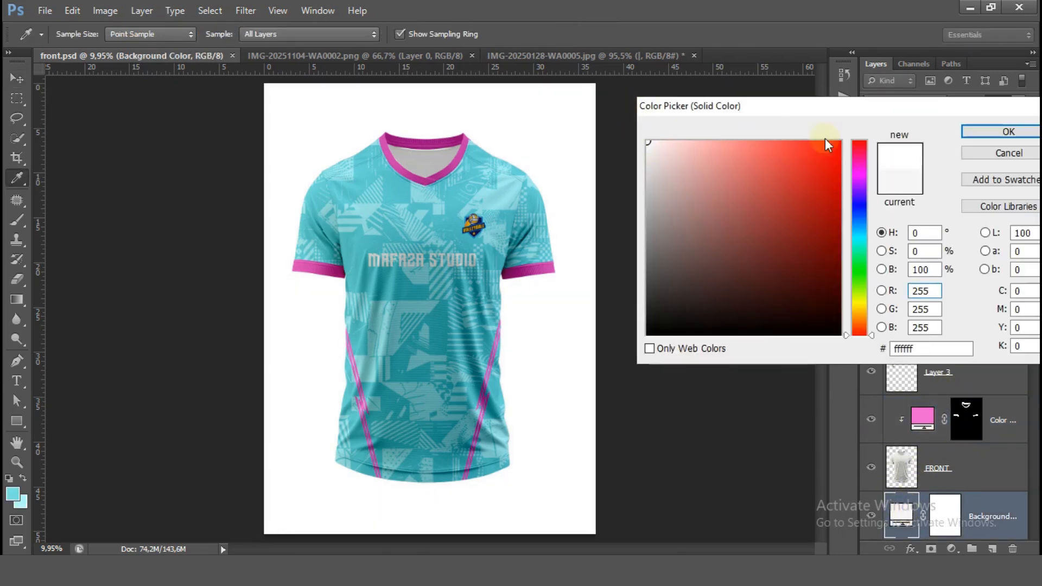
pyautogui.click(1008, 133)
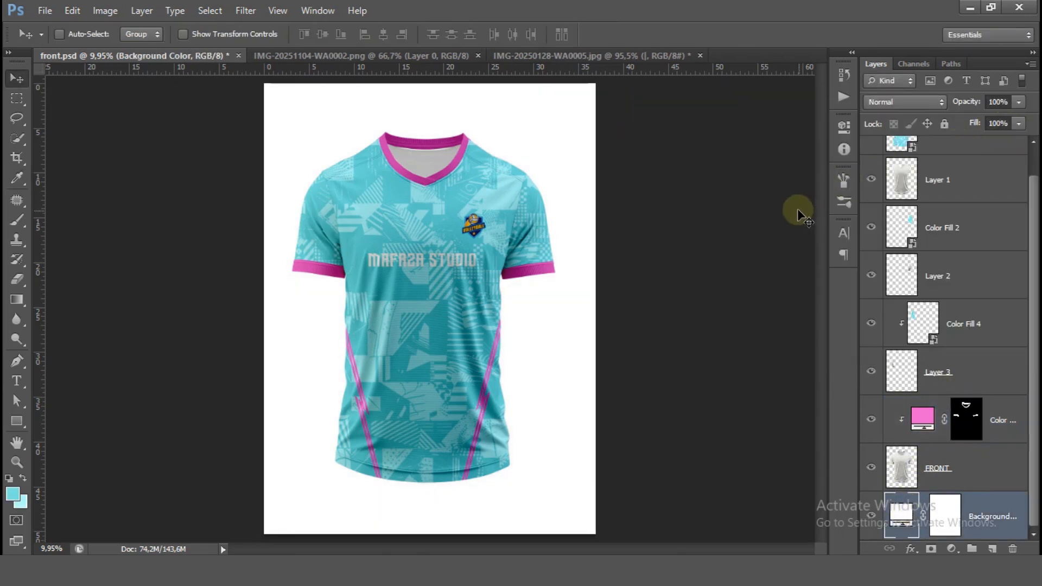
# - Flatten the mockup's layers into a single image
pyautogui.click(1027, 63)
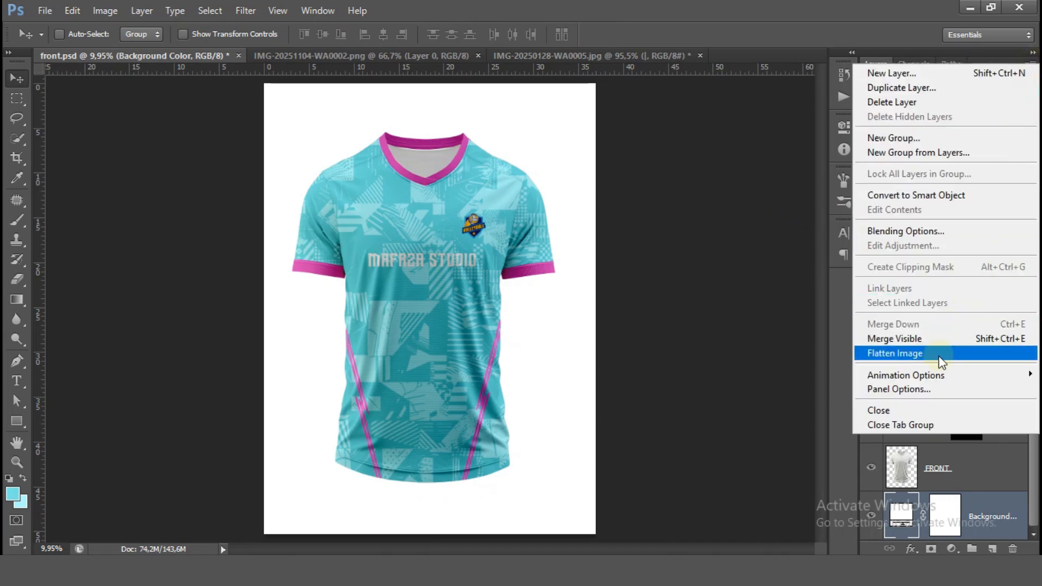